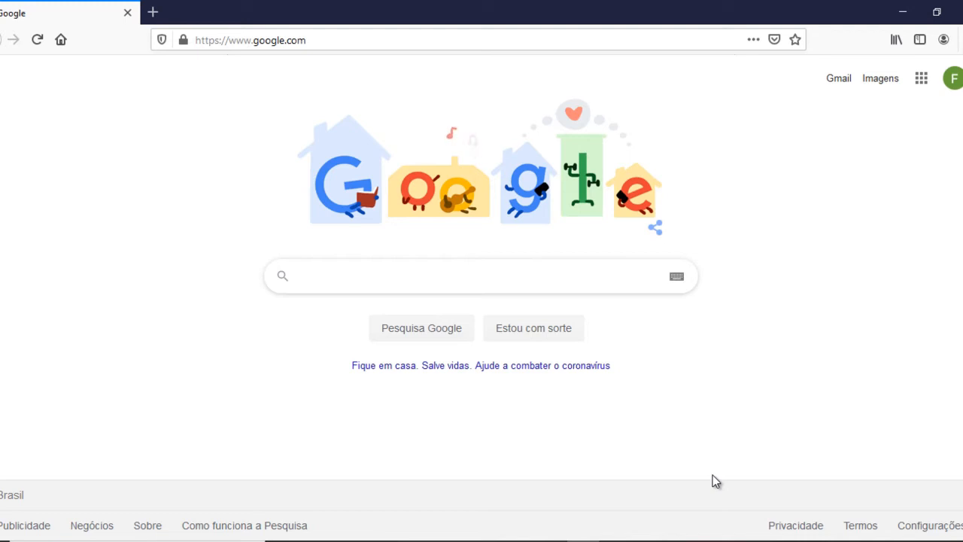
Open Google Sala de Aula from the Google apps and enter the TESTE class
click(925, 81)
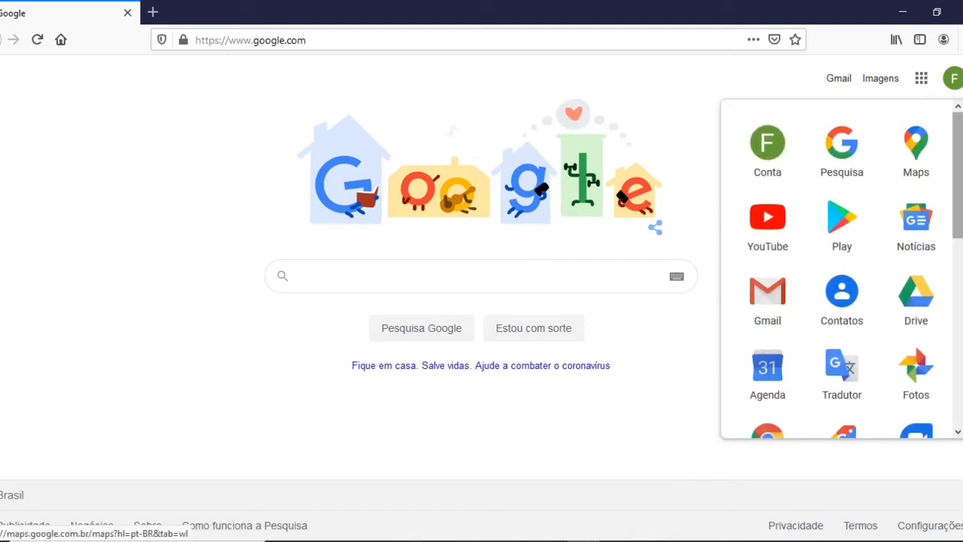
scroll(952, 218, down, 5)
scroll(841, 267, down, 2)
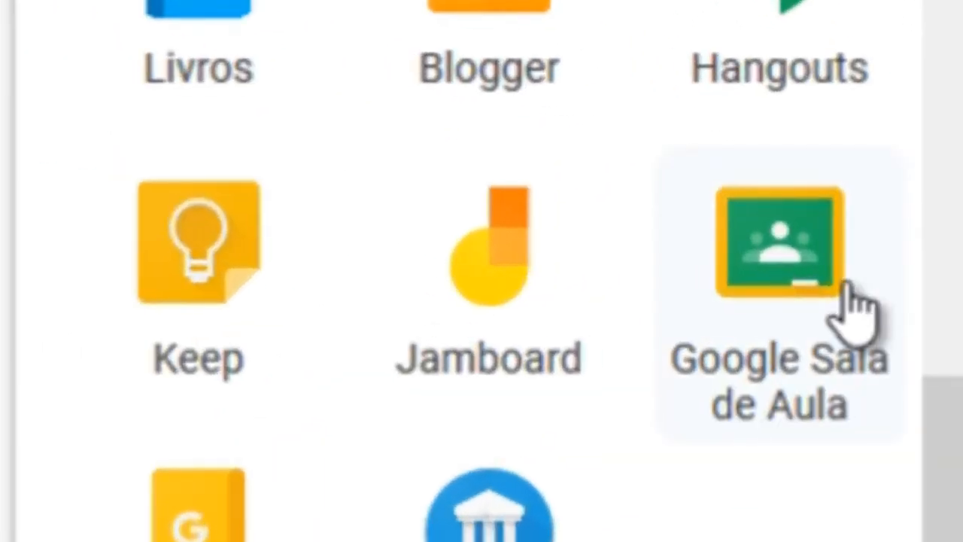
click(846, 290)
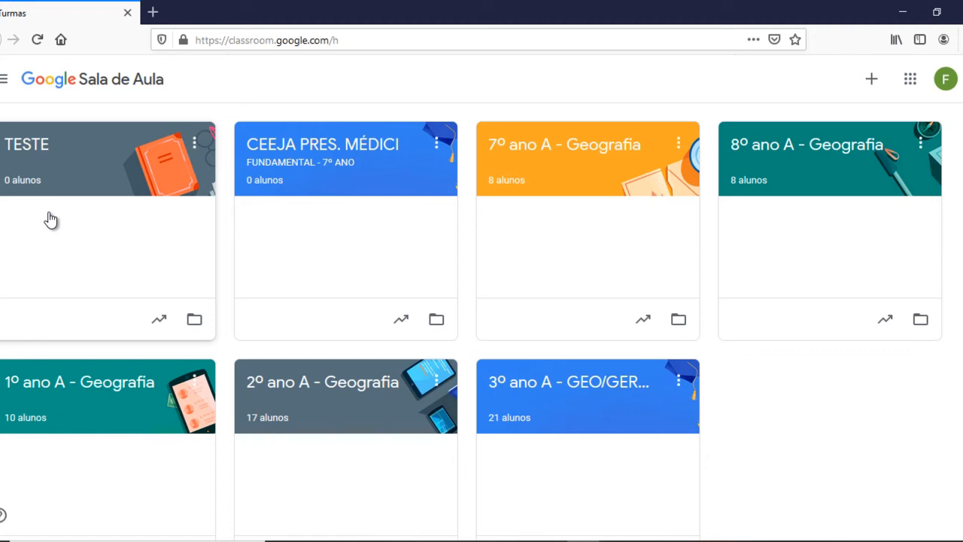
click(93, 184)
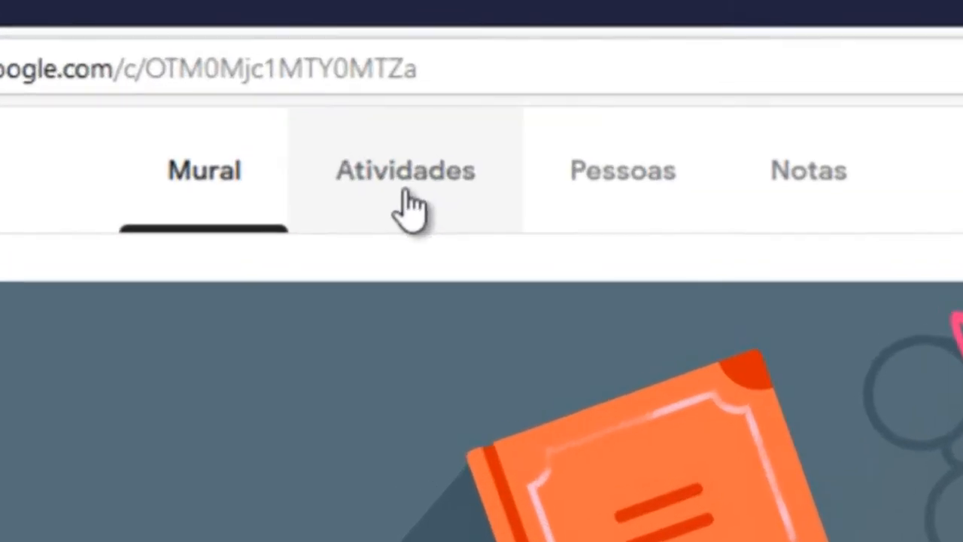
Create a quiz assignment (Atividade com teste) in the class and title it "Covid-19"
click(421, 147)
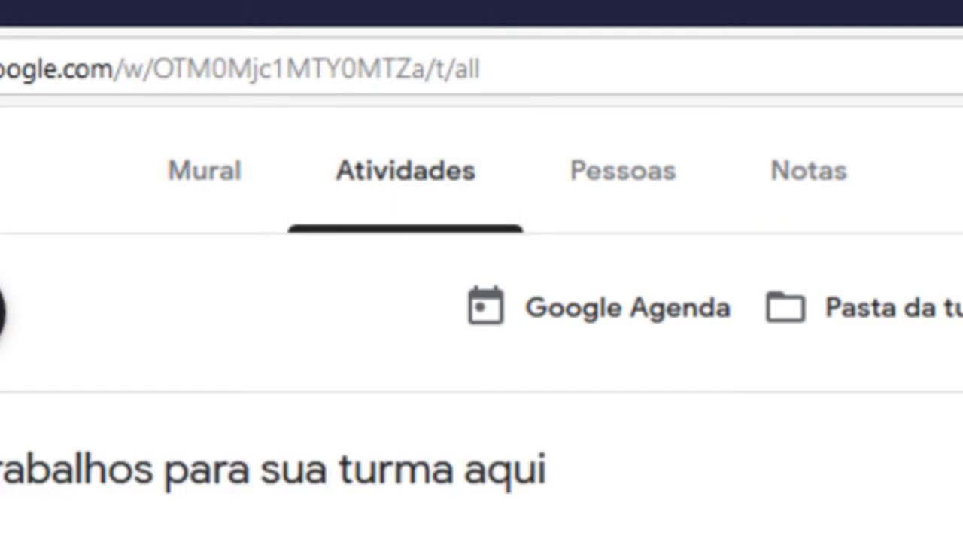
click(3, 311)
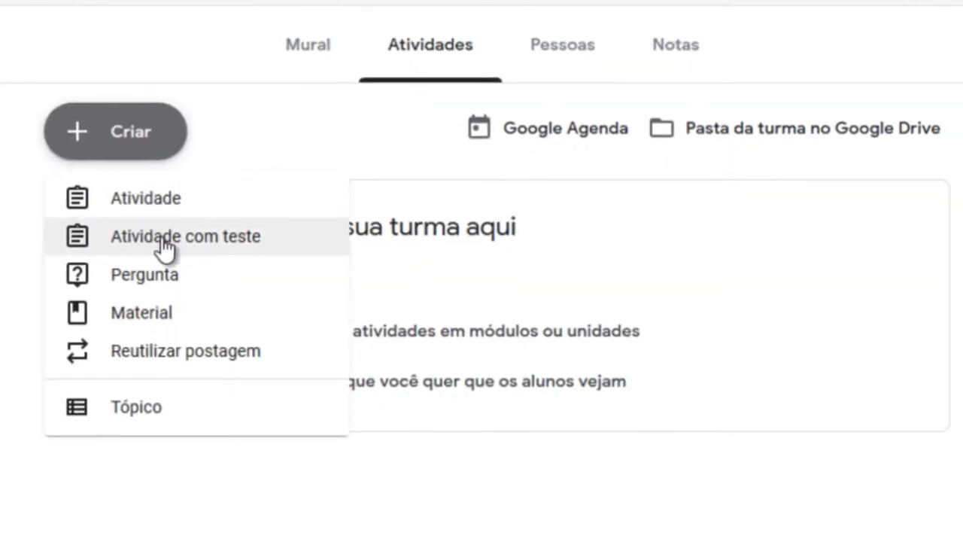
click(164, 239)
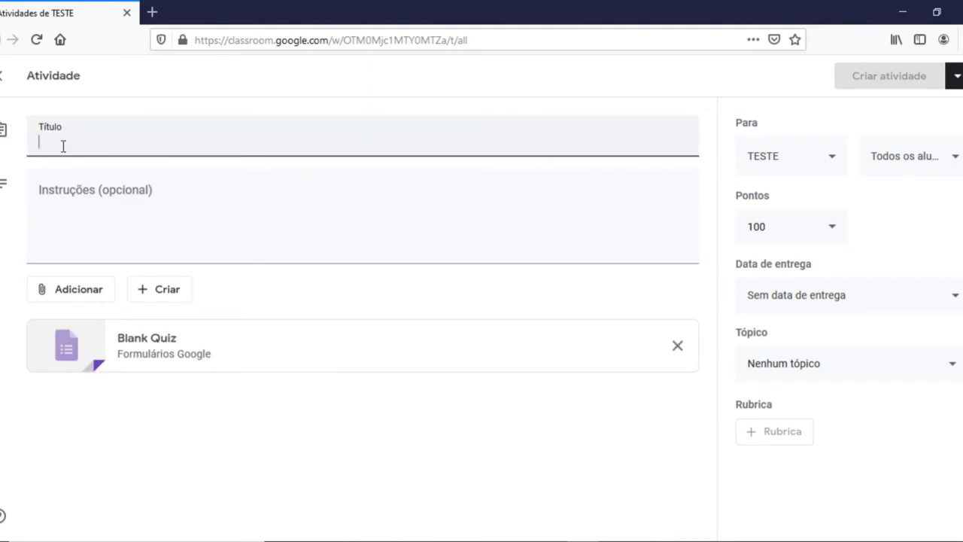
text(C)
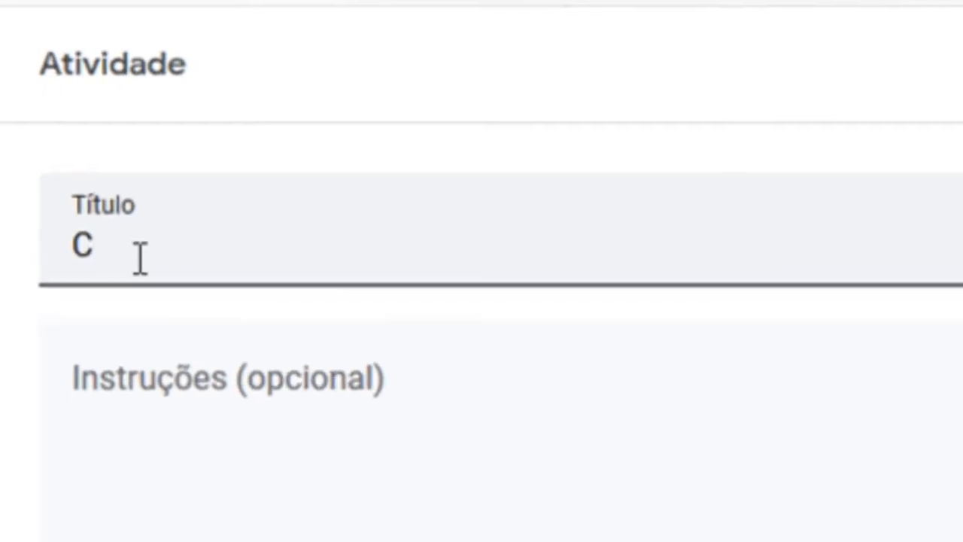
text(ovid-19)
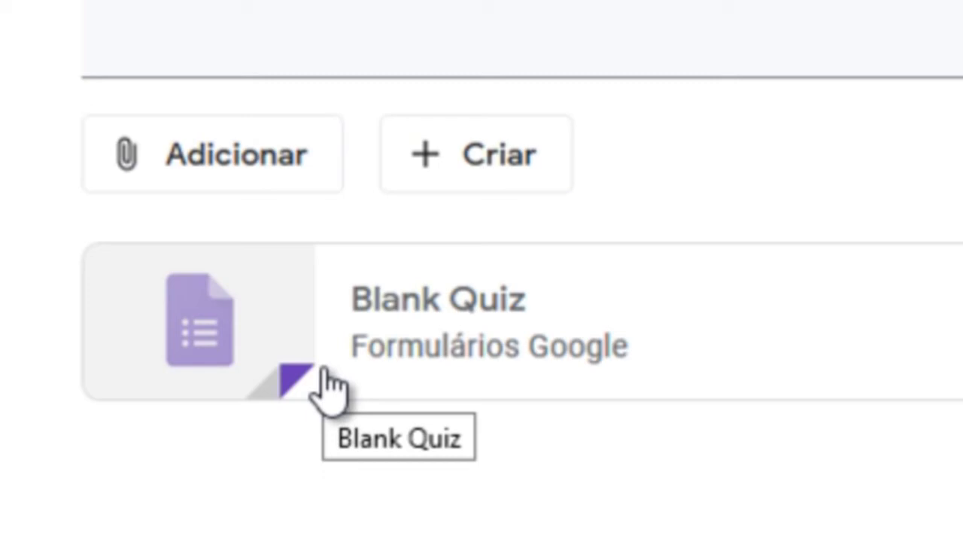
Open the attached Blank Quiz form for editing and show its theme options
click(451, 308)
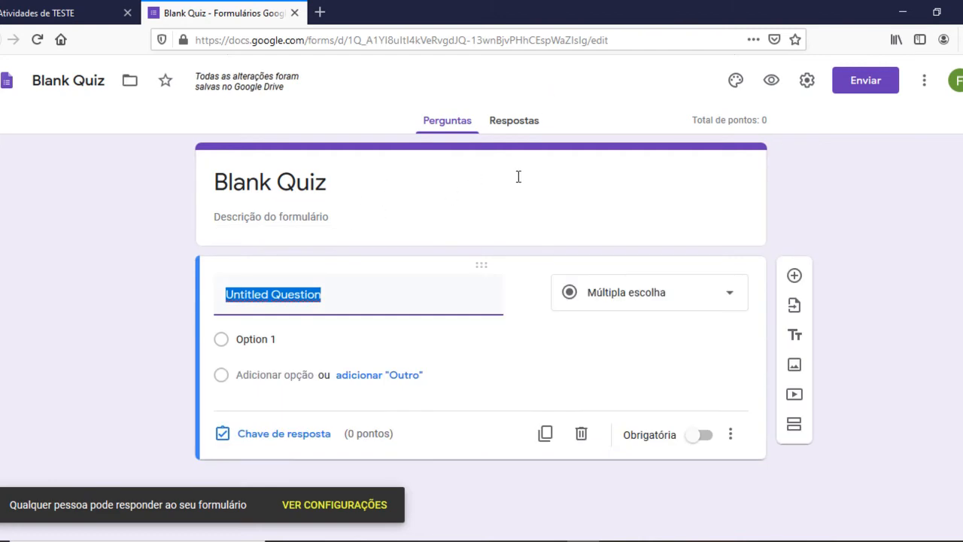
click(735, 81)
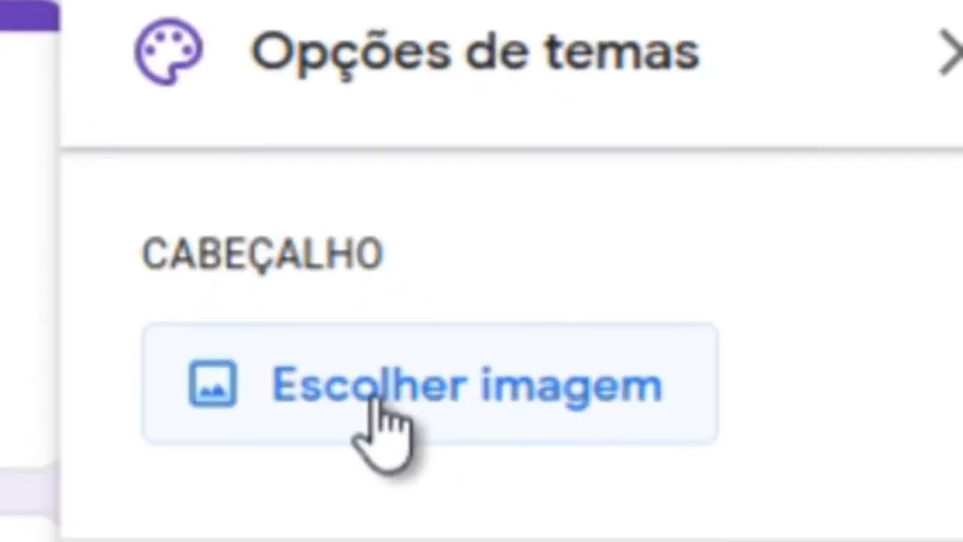
Try the illustrated laboratory glassware image from the Trabalho e escola themes as the form header, and remove it
click(461, 356)
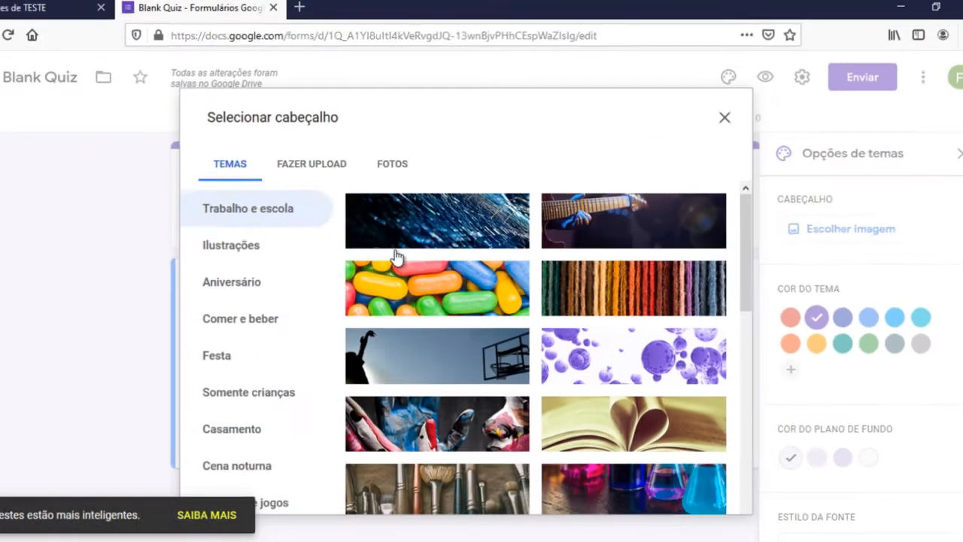
scroll(715, 318, down, 4)
scroll(692, 338, down, 5)
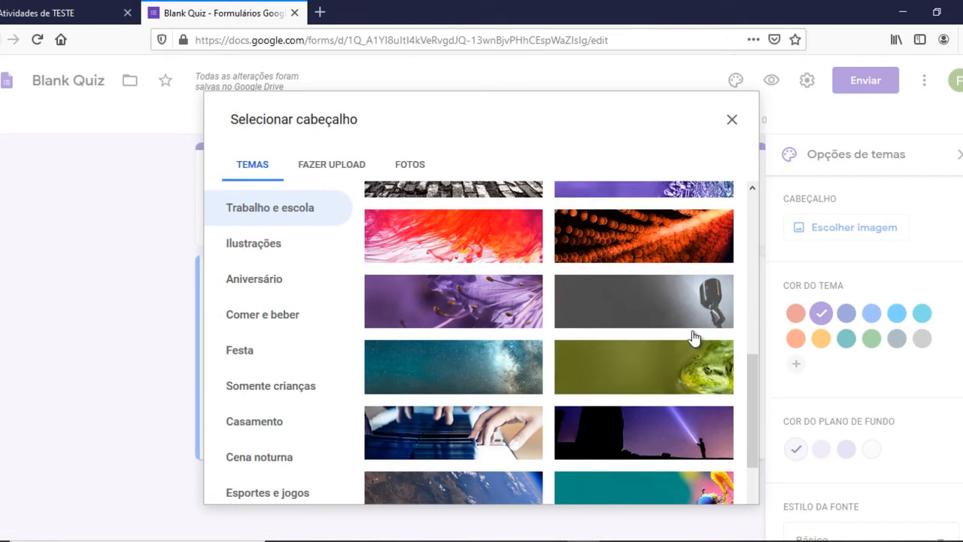
scroll(692, 338, up, 10)
scroll(692, 325, down, 10)
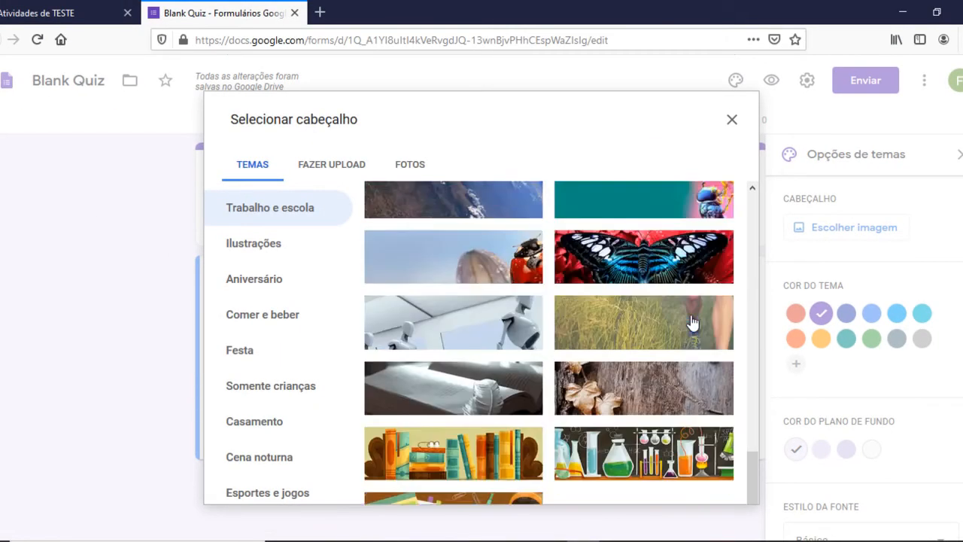
click(665, 440)
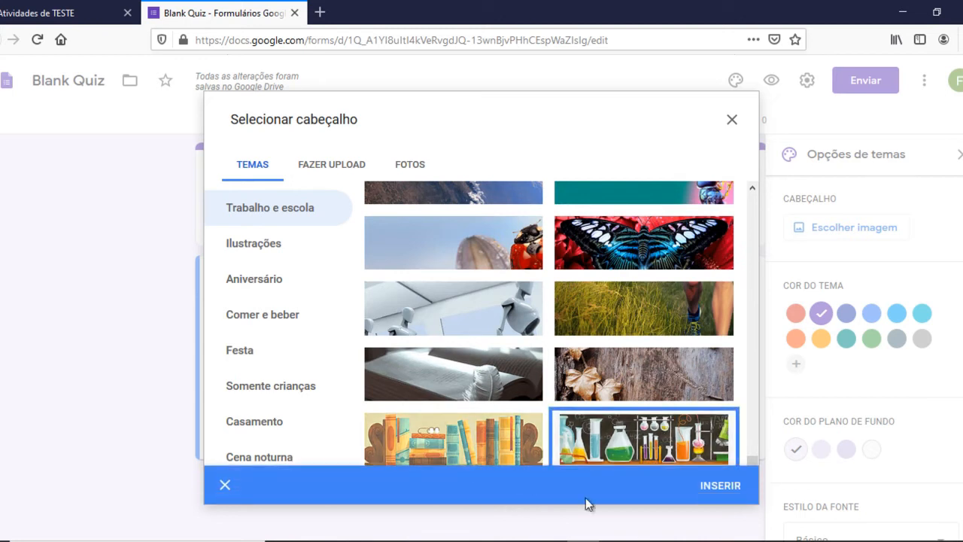
click(720, 486)
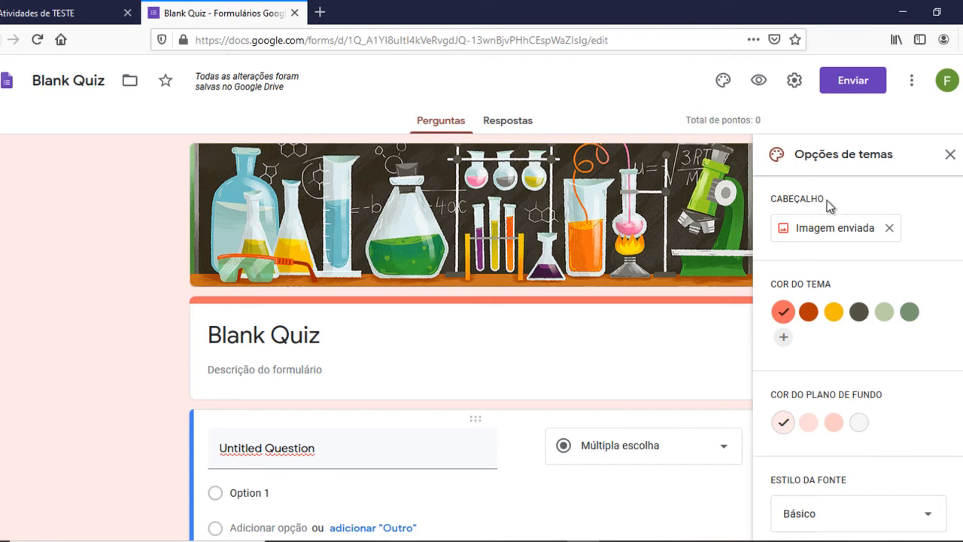
click(888, 228)
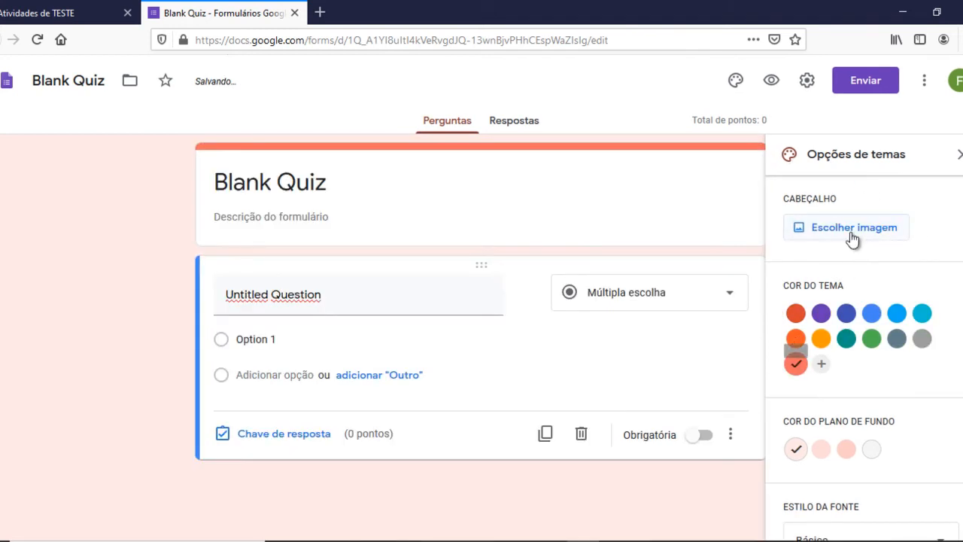
Insert the photo of colourful laboratory flasks from the Trabalho e escola themes as the form's header image
click(844, 233)
click(320, 160)
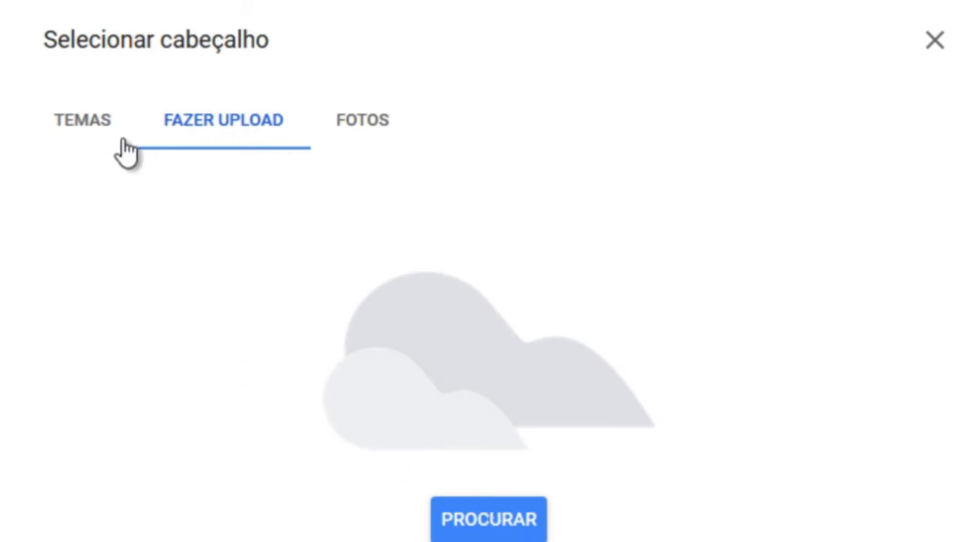
click(82, 120)
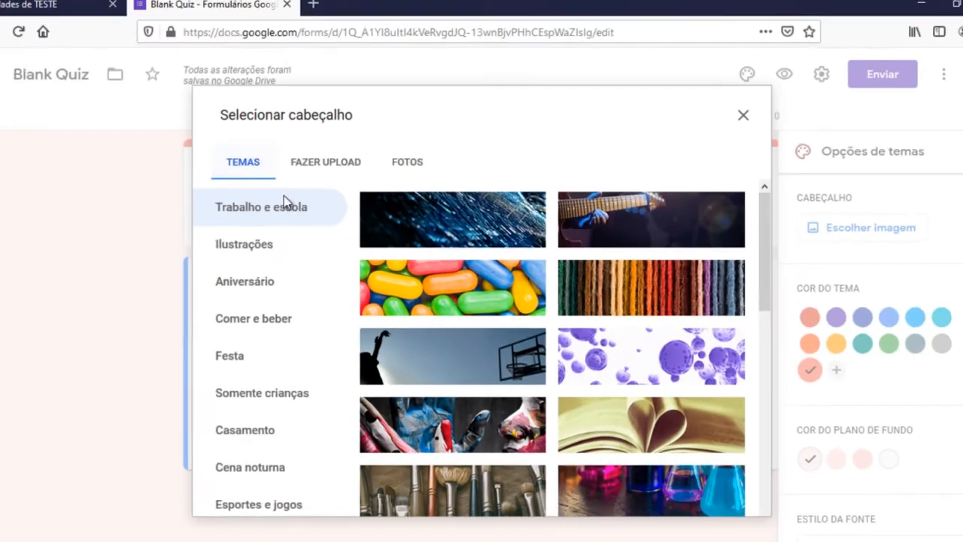
scroll(646, 388, down, 4)
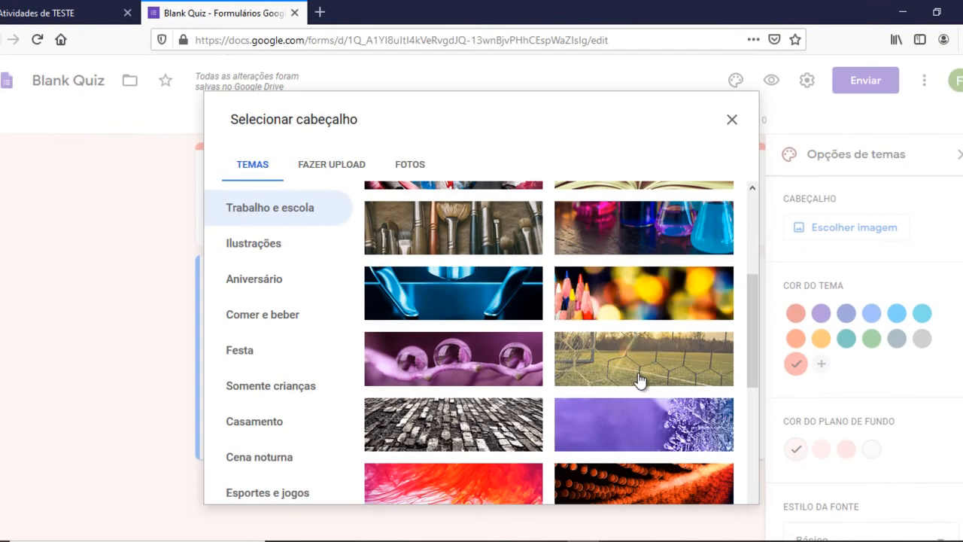
click(646, 246)
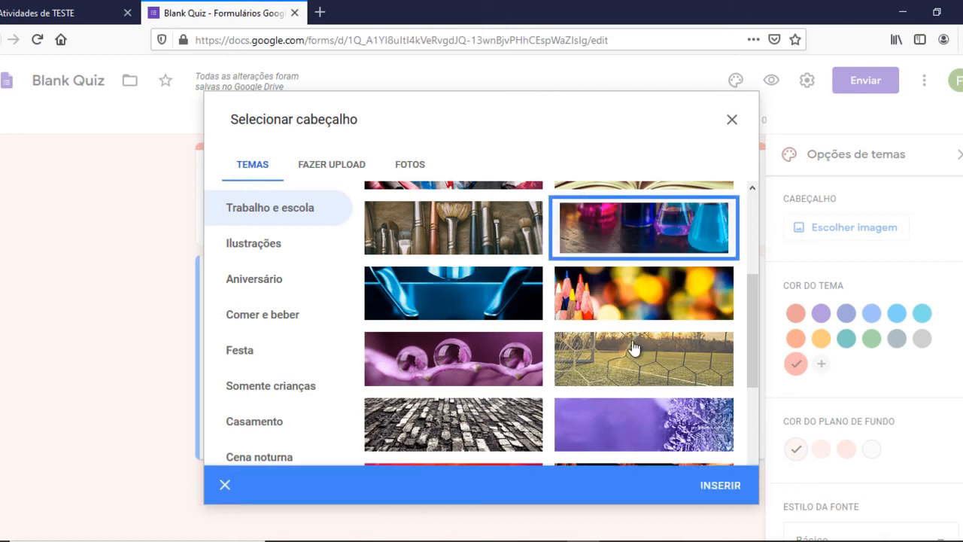
click(723, 484)
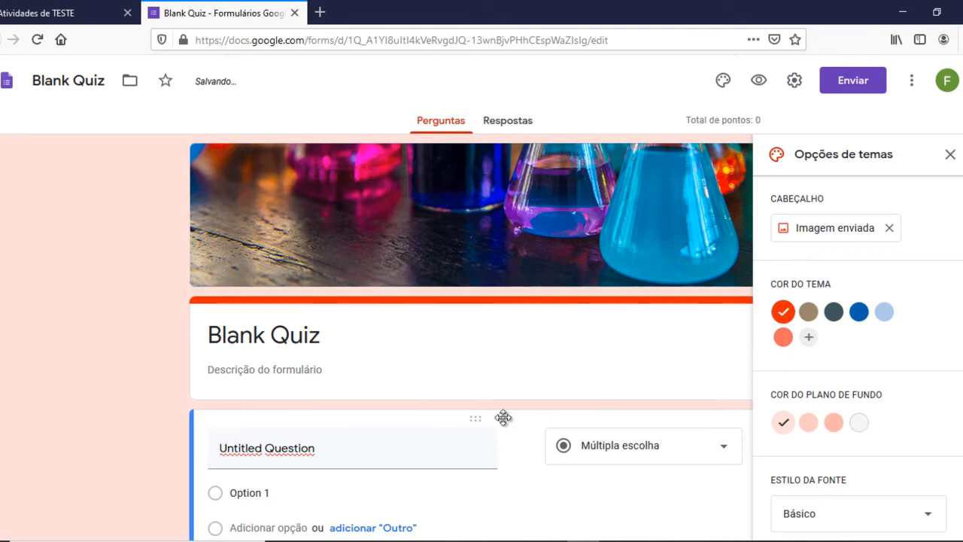
Replace the form title with "ATIVIDADE SOBRE A COVID-19"
click(607, 327)
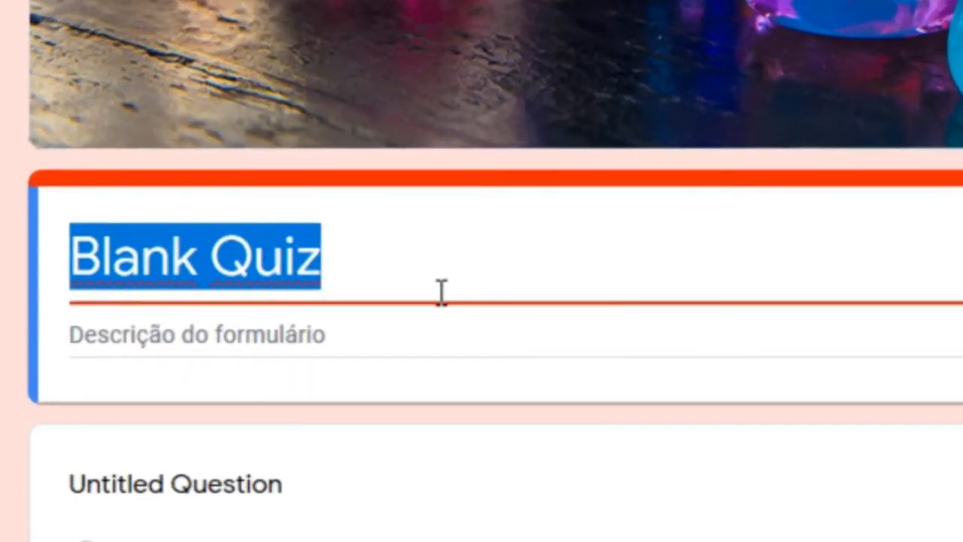
text(a)
key(BackSpace)
text(ATIVIDADE I)
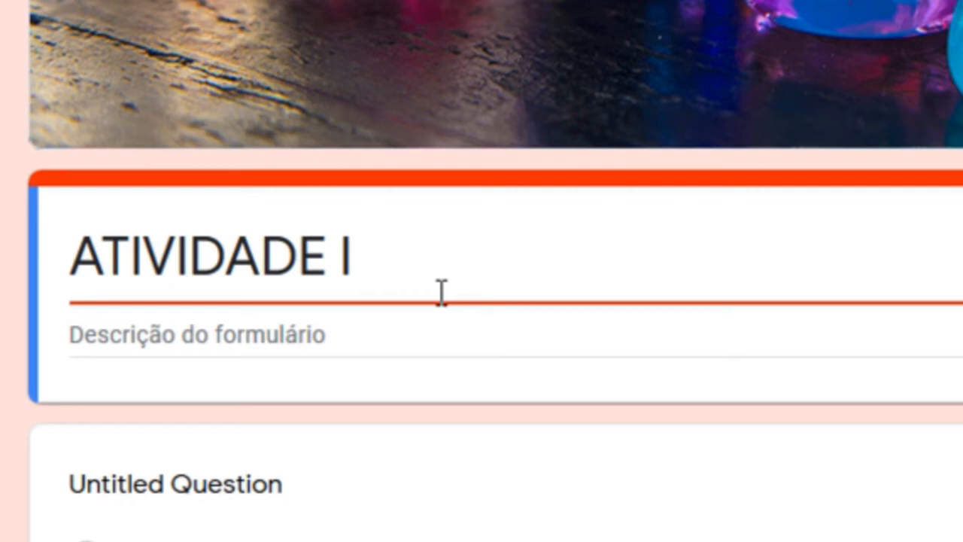
key(BackSpace)
key(BackSpace)
key(BackSpace)
key(BackSpace)
key(BackSpace)
key(BackSpace)
key(BackSpace)
key(BackSpace)
key(BackSpace)
key(BackSpace)
key(BackSpace)
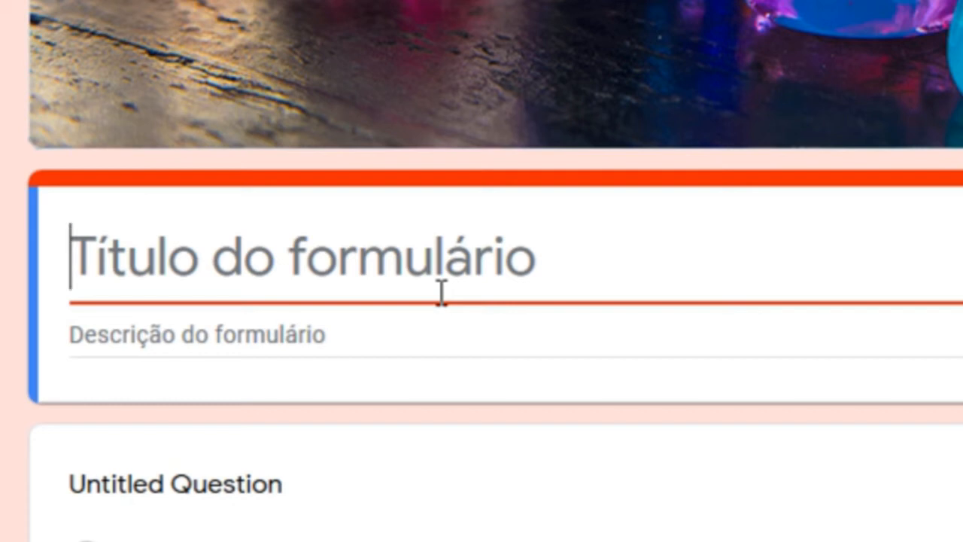
text(aT)
key(BackSpace)
key(BackSpace)
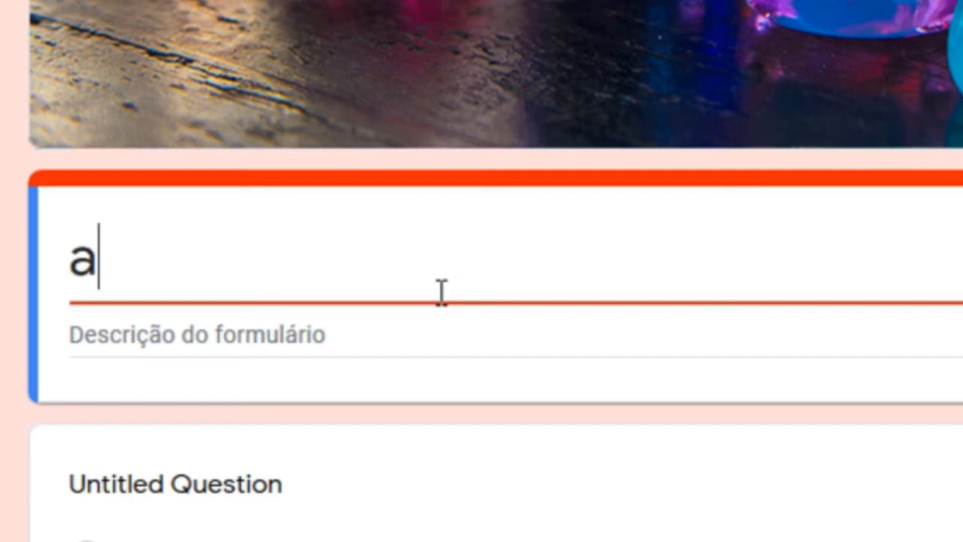
text(a)
key(BackSpace)
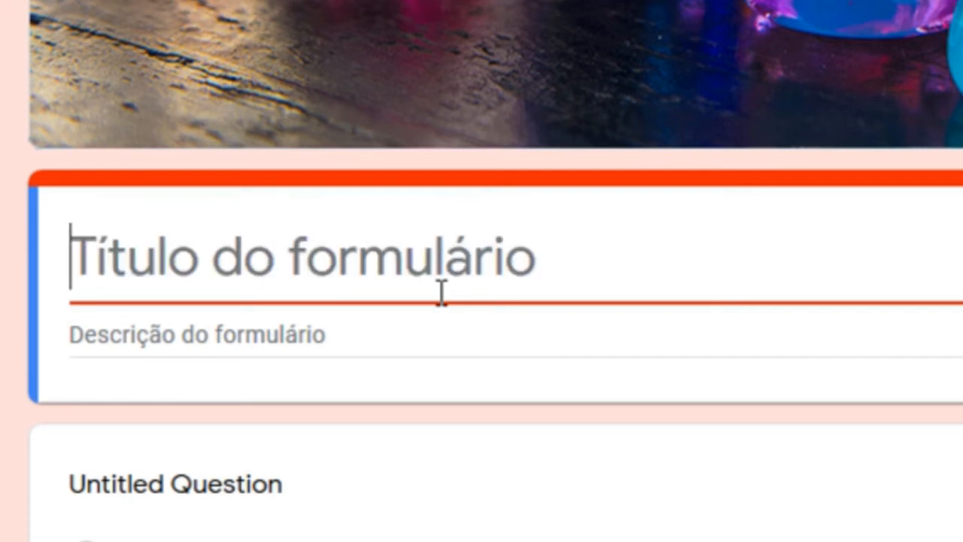
text(ATIVIDADE C)
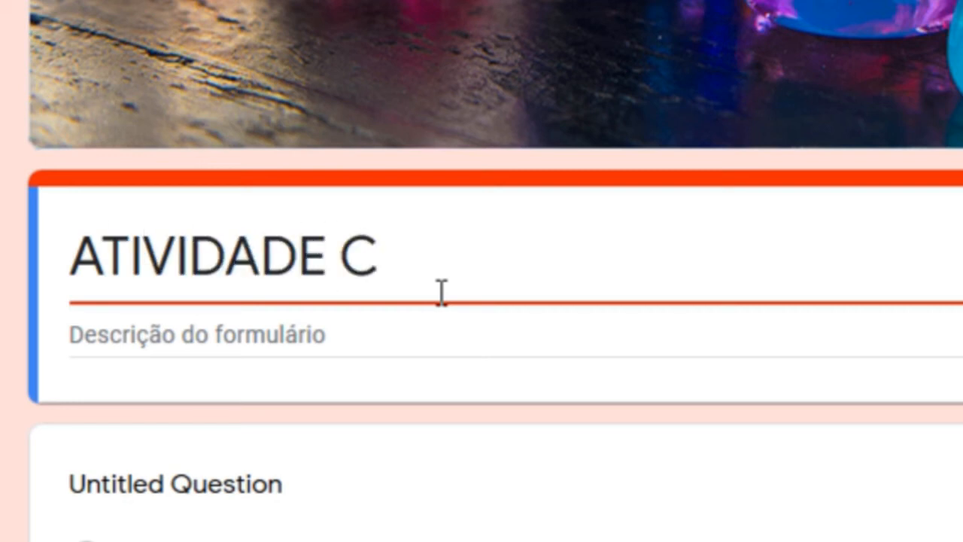
key(BackSpace)
text(SOBRE)
key(BackSpace)
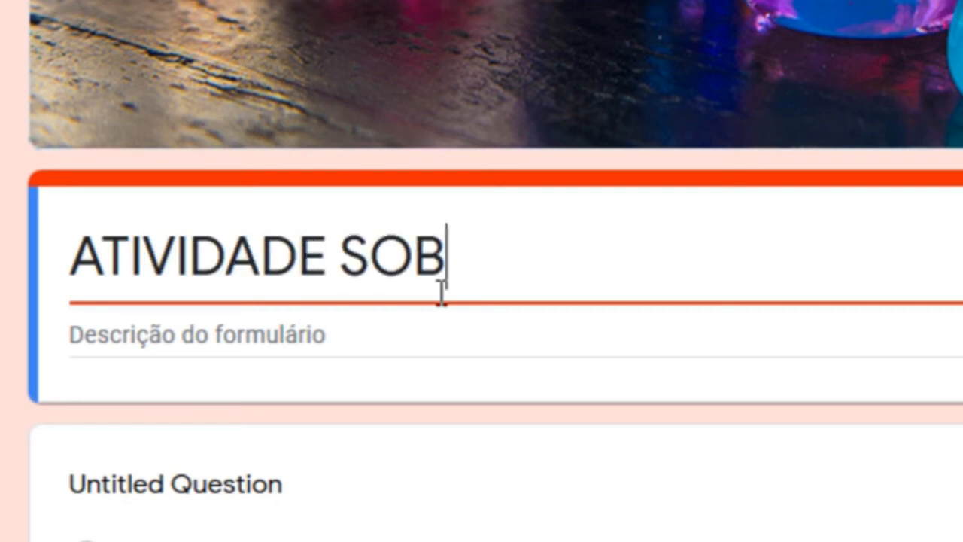
text(RE A COVI)
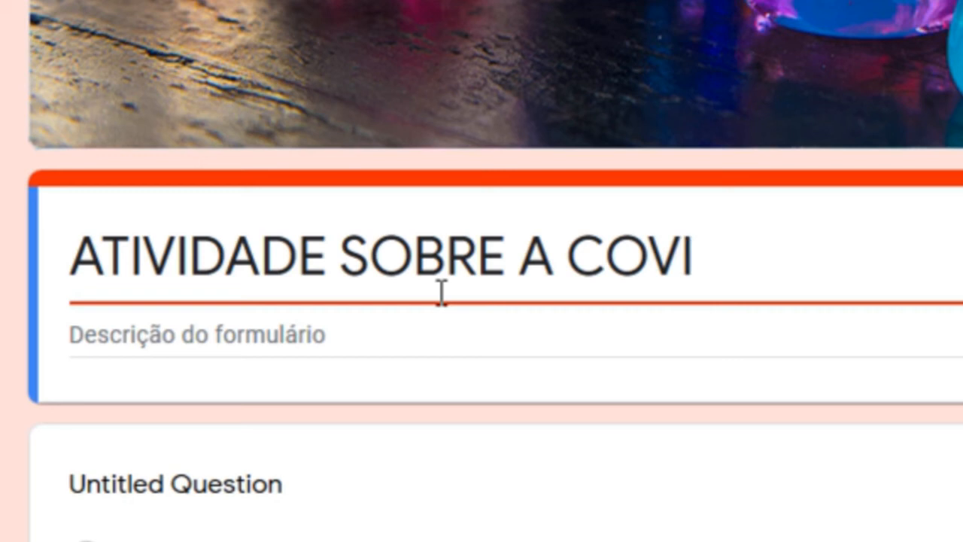
text(D-19)
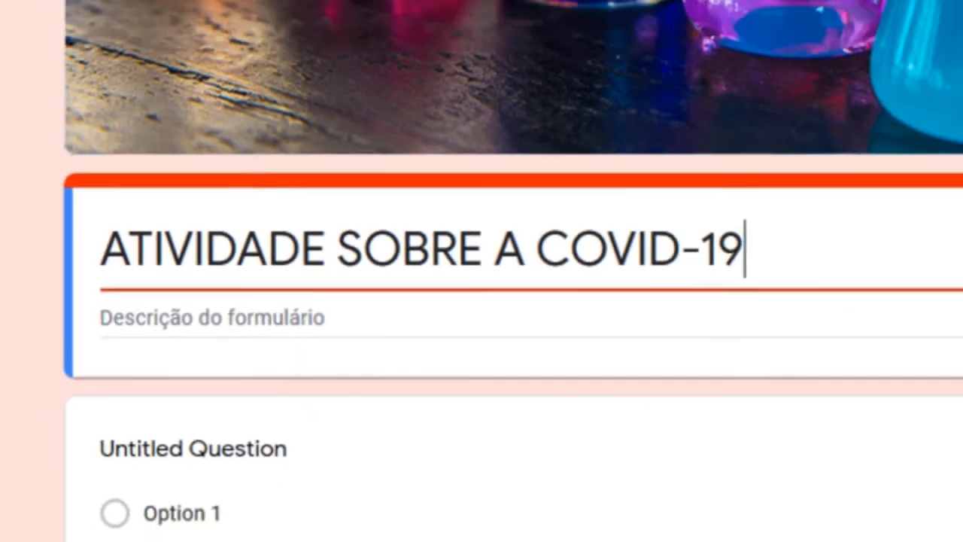
Enter "Informe o seu nome completo." as the text of the form's first, untitled question
click(557, 489)
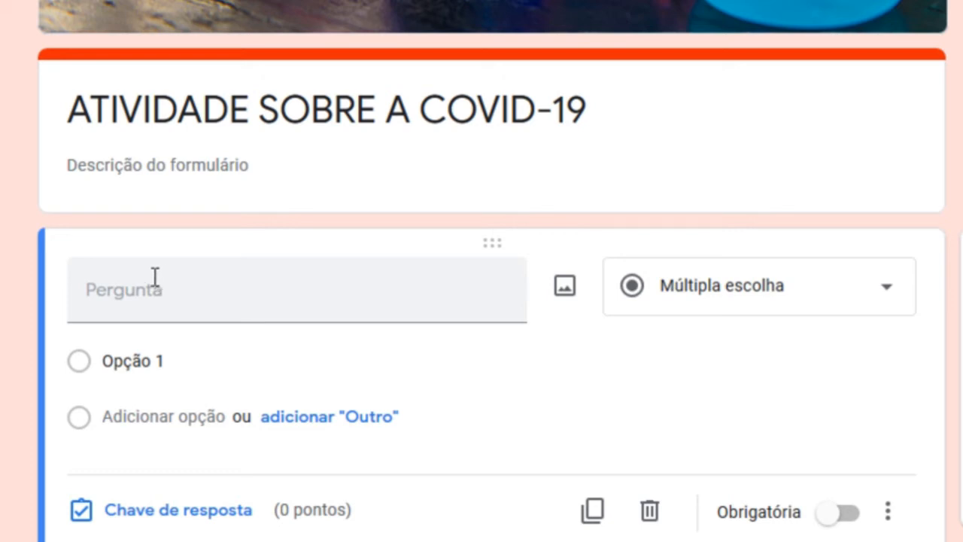
click(188, 290)
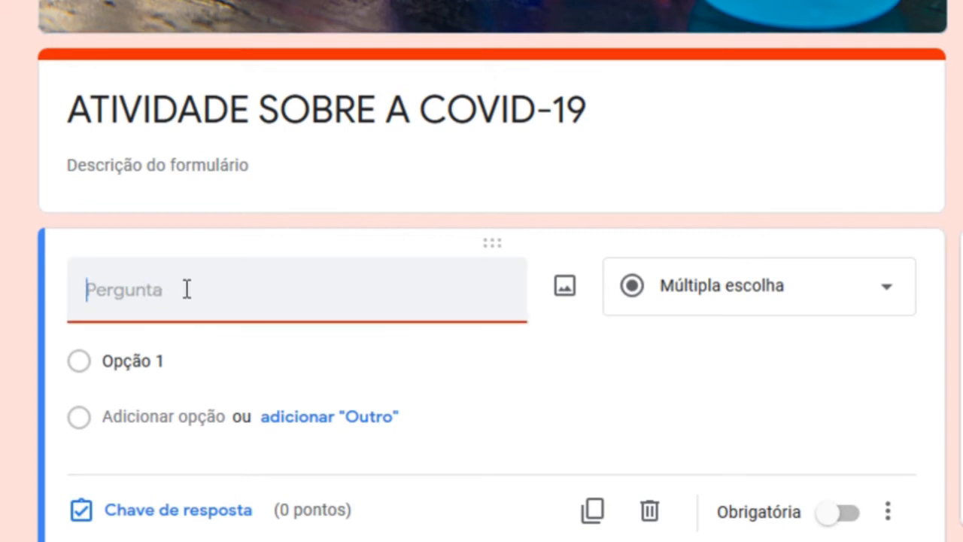
text(Informe o )
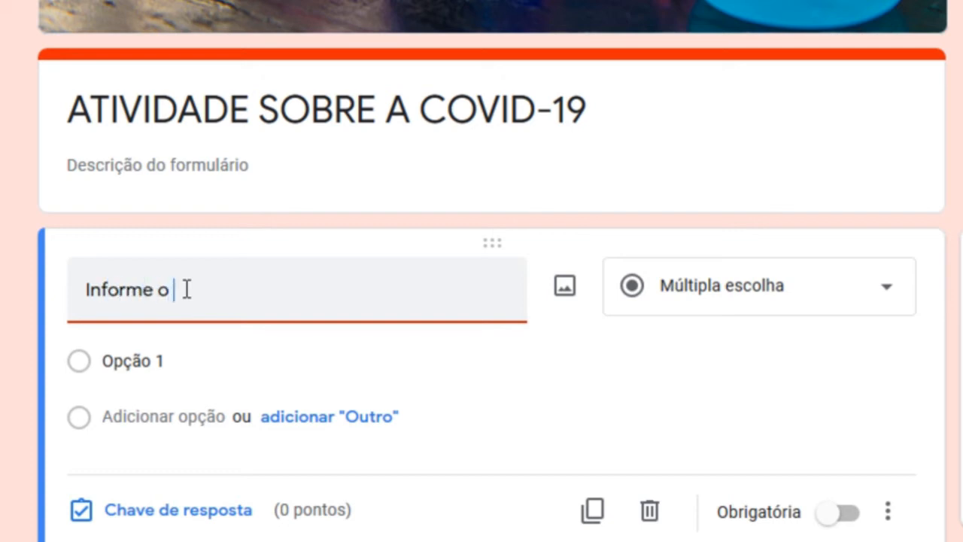
text(seu nome complet)
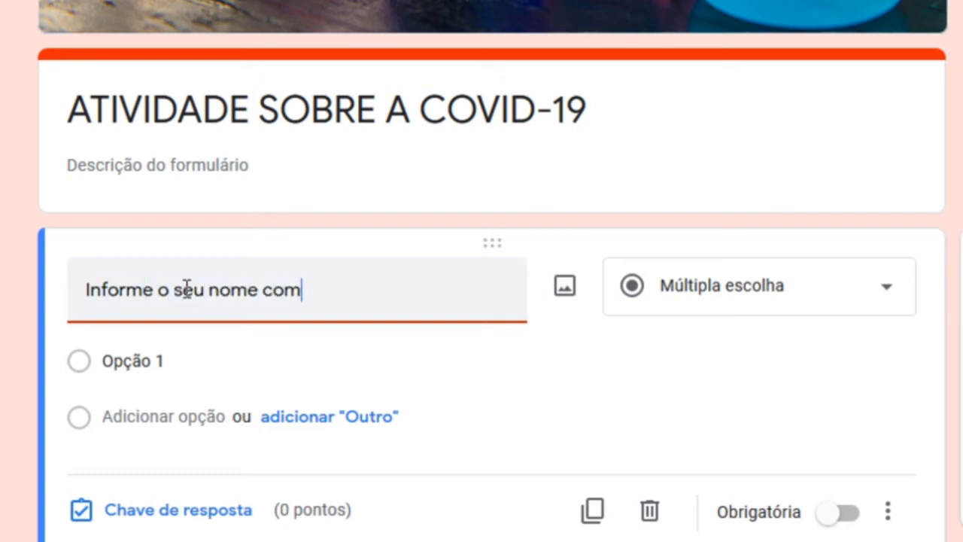
text(eo)
key(BackSpace)
key(BackSpace)
key(BackSpace)
text(to.)
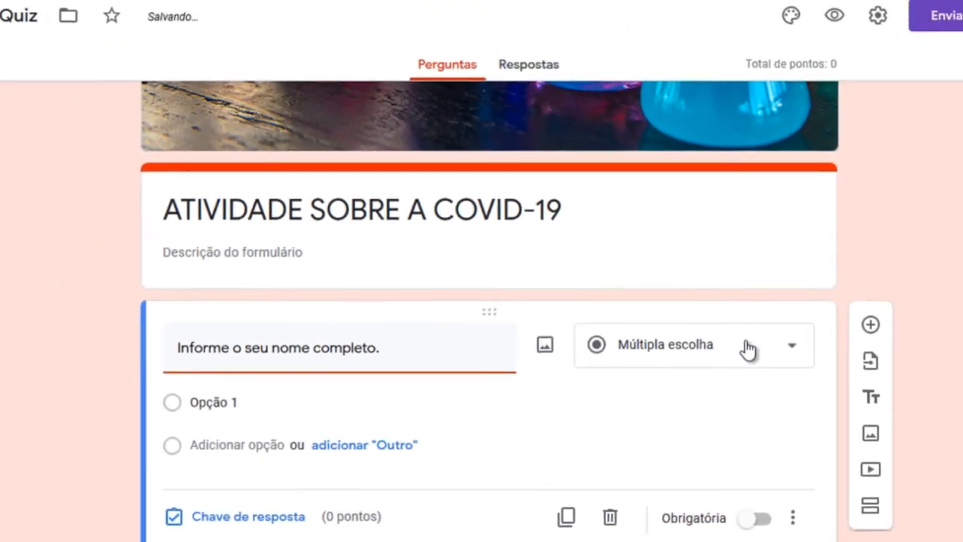
Change the full-name question's answer type to Parágrafo and make the question required
click(832, 293)
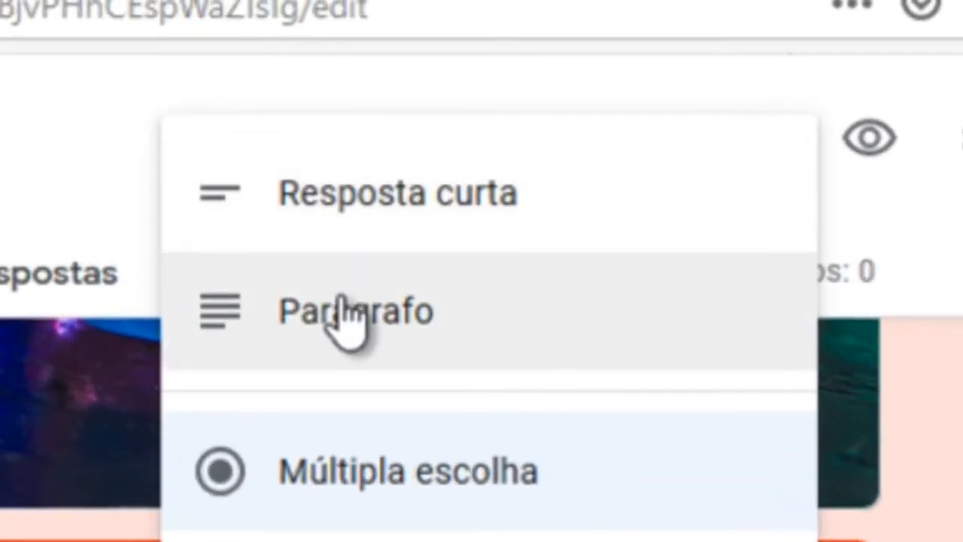
click(348, 316)
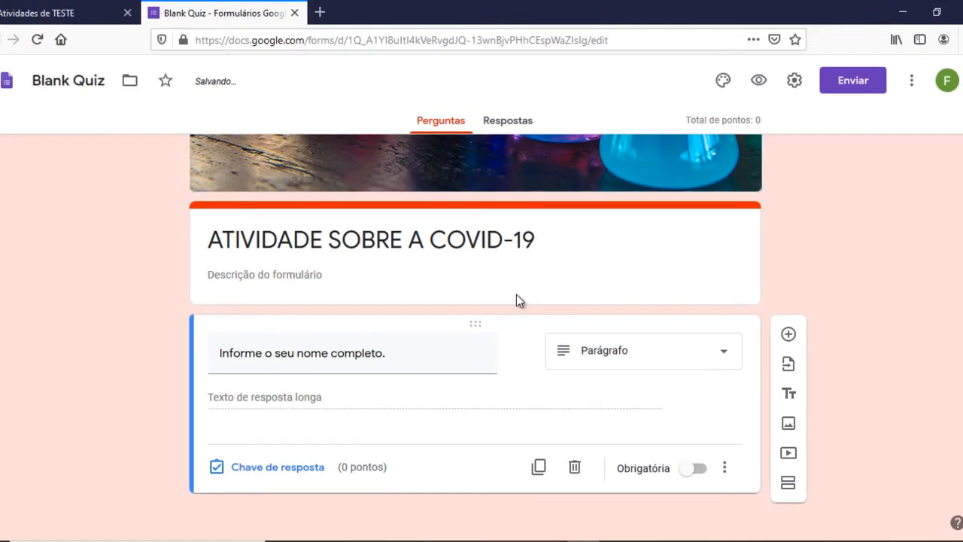
click(696, 469)
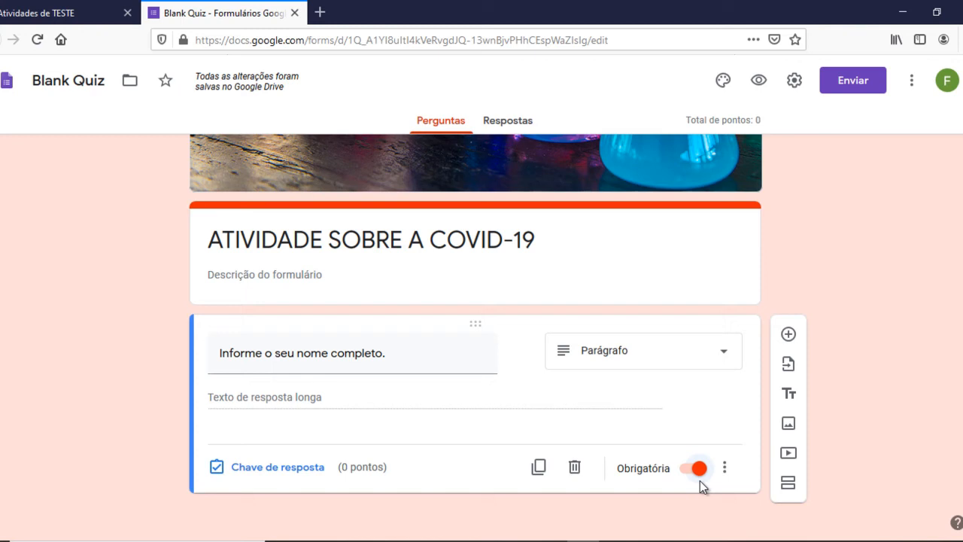
Duplicate the full-name question and change the copy's text to "Informe o número da chamada."
click(538, 467)
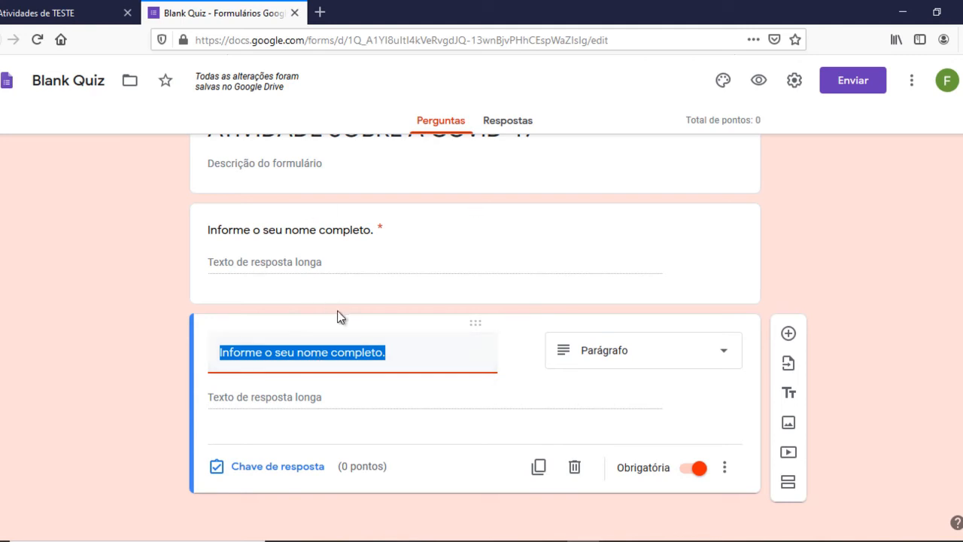
drag(397, 350, 185, 333)
drag(393, 349, 305, 346)
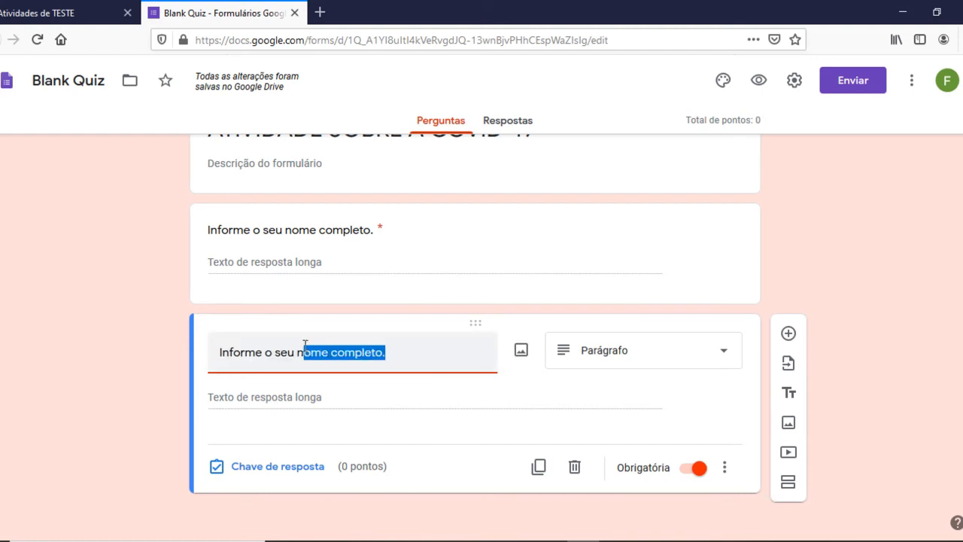
key(BackSpace)
key(BackSpace)
key(BackSpace)
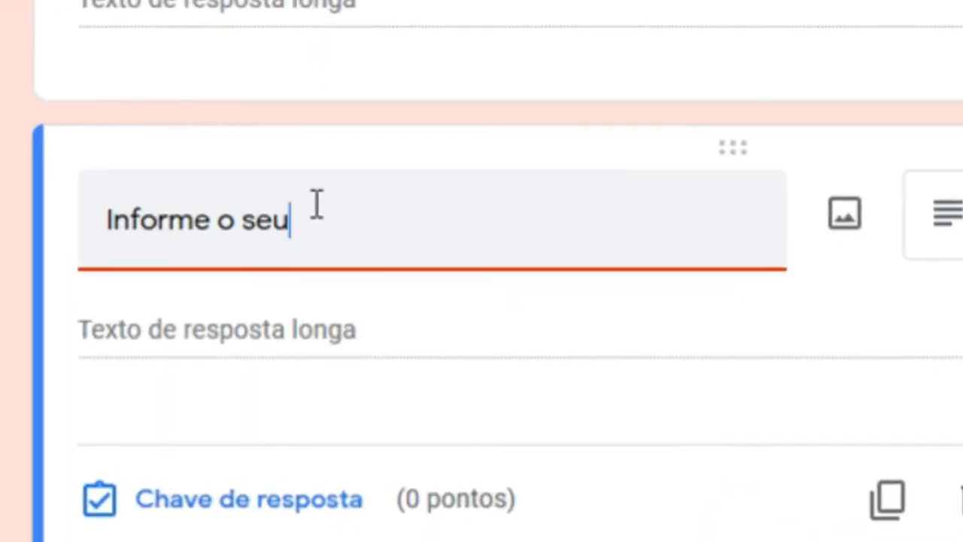
key(BackSpace)
key(BackSpace)
key(BackSpace)
text(número da cham)
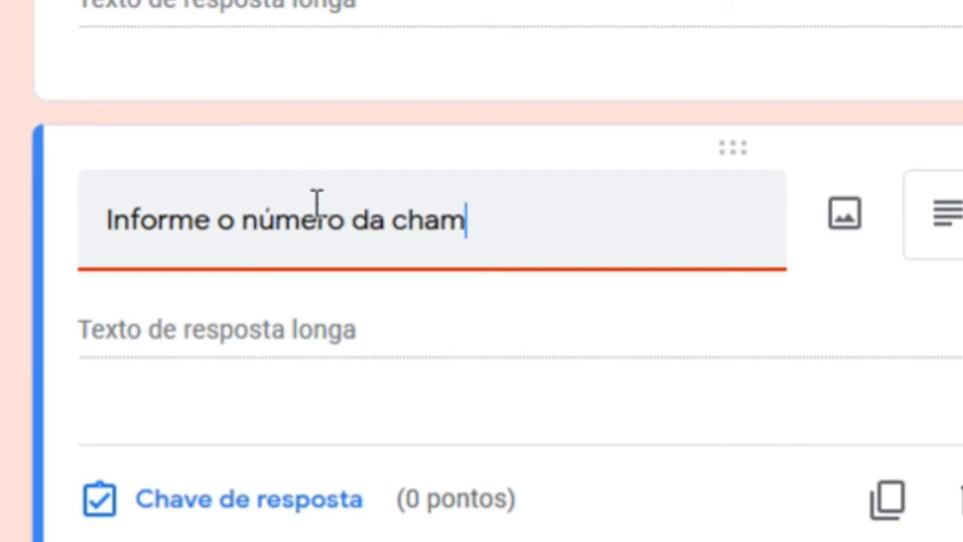
text(ada.)
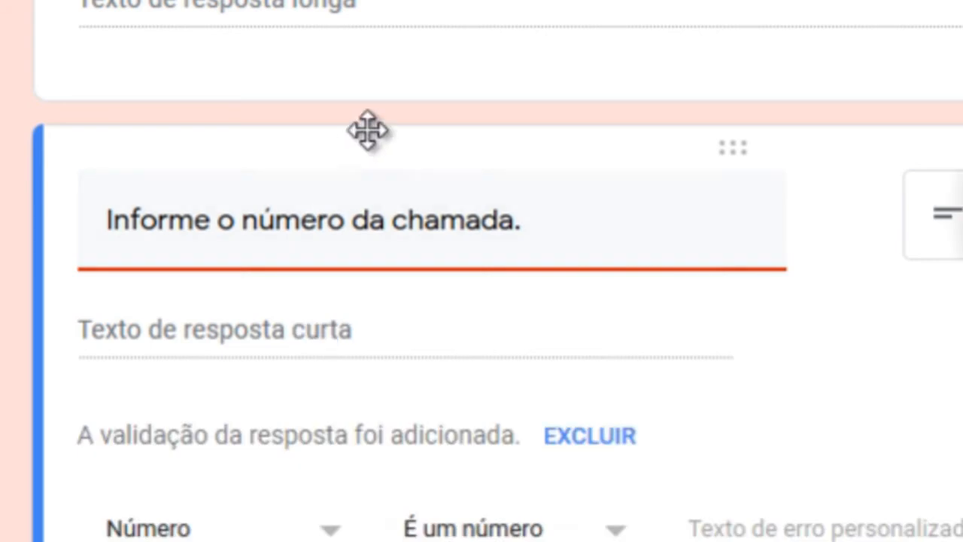
scroll(744, 155, down, 3)
click(944, 173)
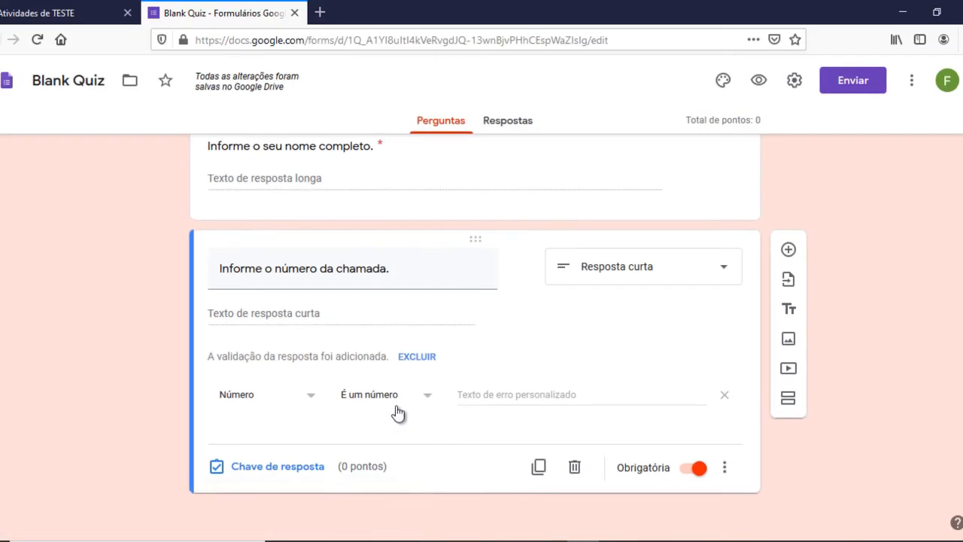
Duplicate the "Informe o número da chamada." question, reword the copy as "Informe a sua turma" and set its type to Múltipla escolha
click(540, 468)
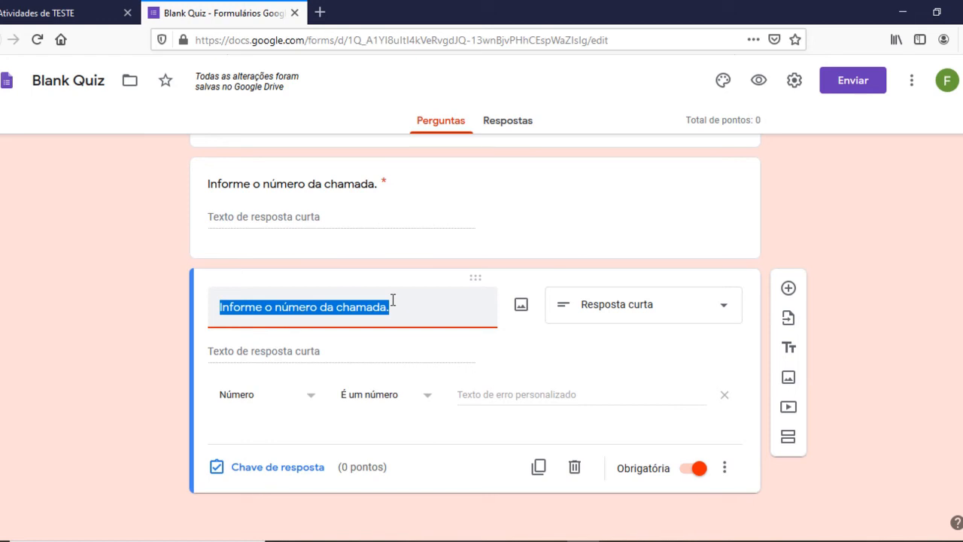
text(in)
key(BackSpace)
key(BackSpace)
text(Inform)
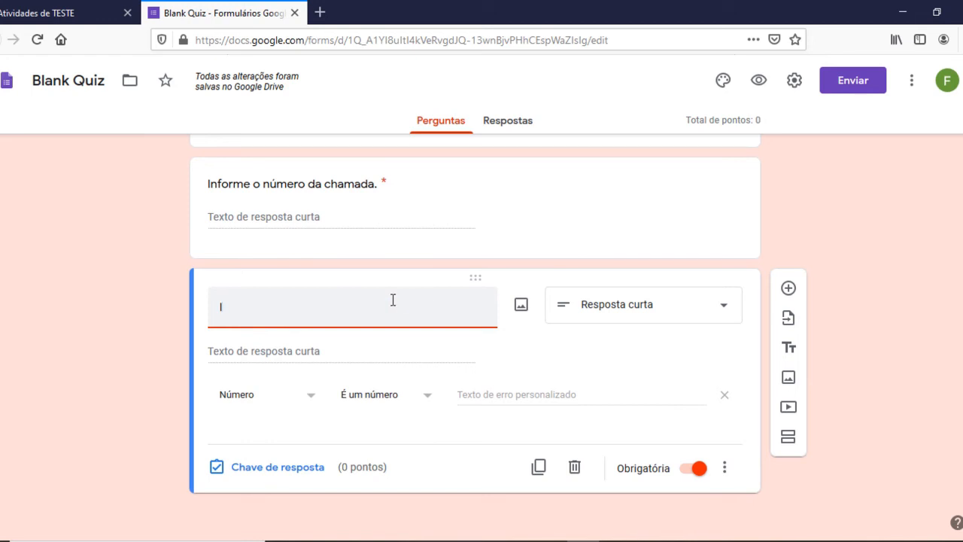
text(e a sua turma)
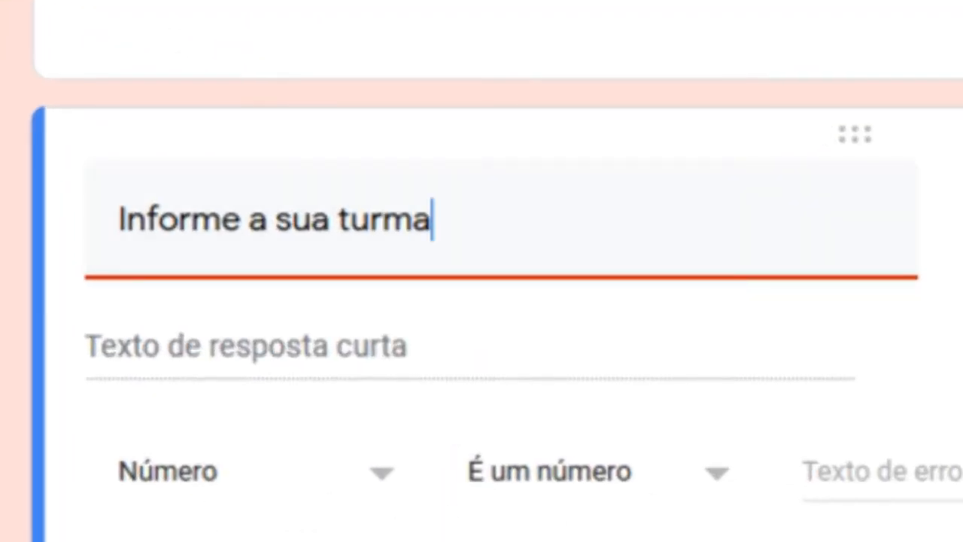
click(241, 538)
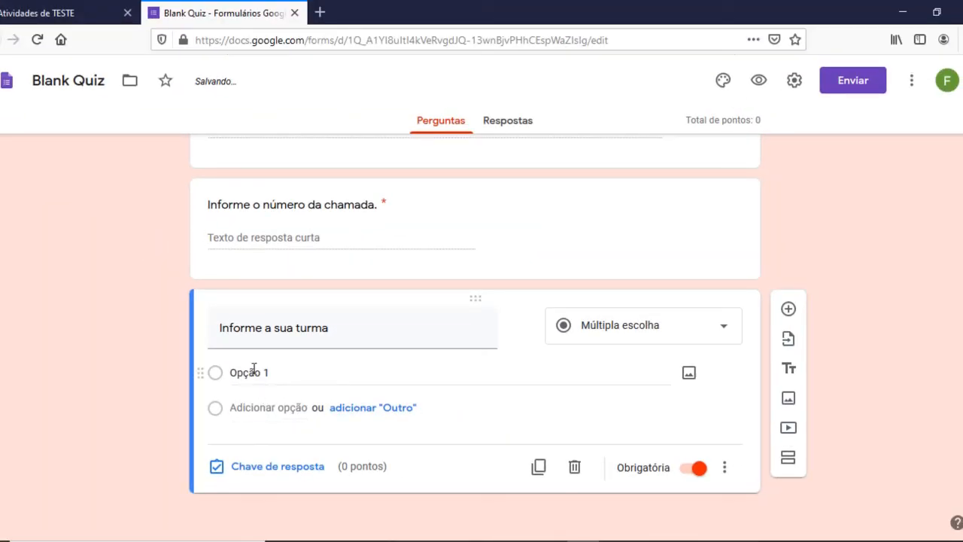
Give the class question two answer options, "1º ano A" and "1º ano B"
click(254, 370)
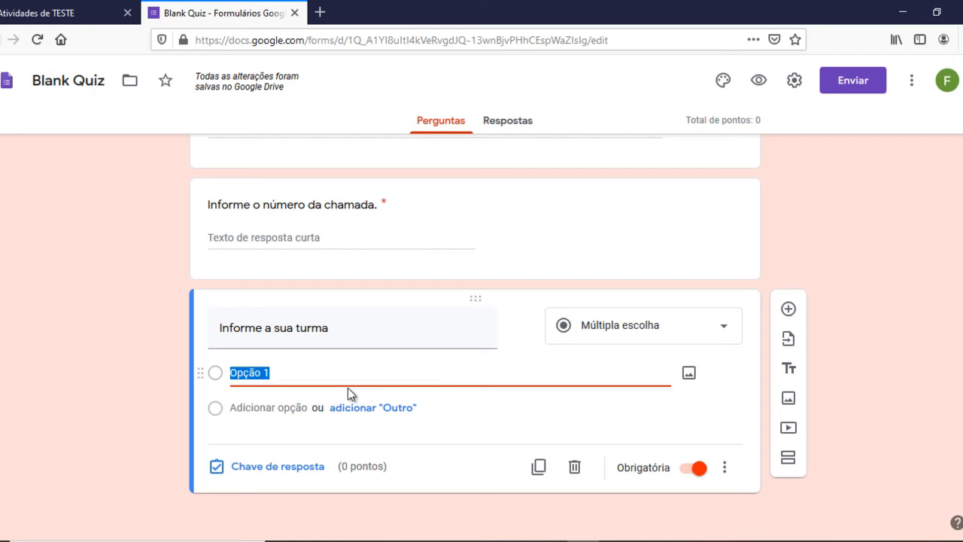
text(1º)
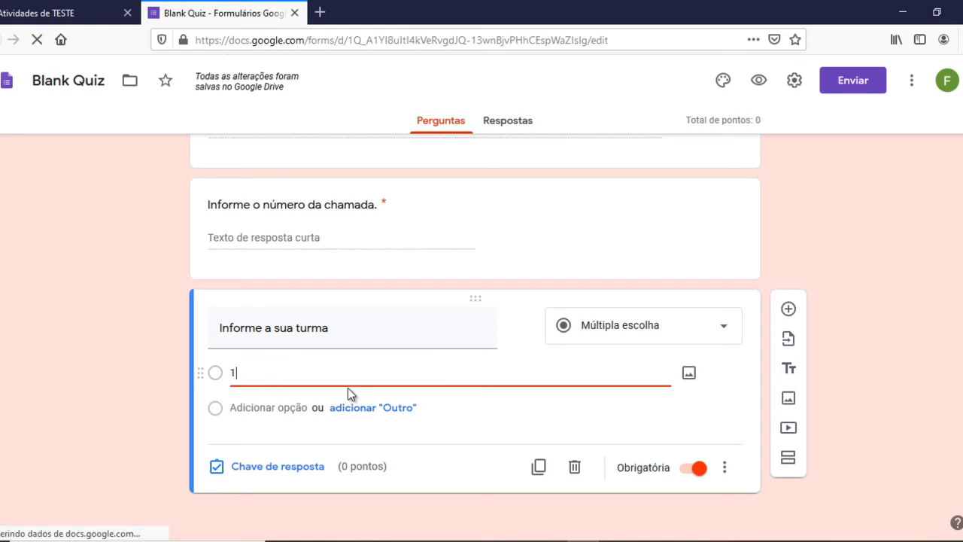
text( ano A)
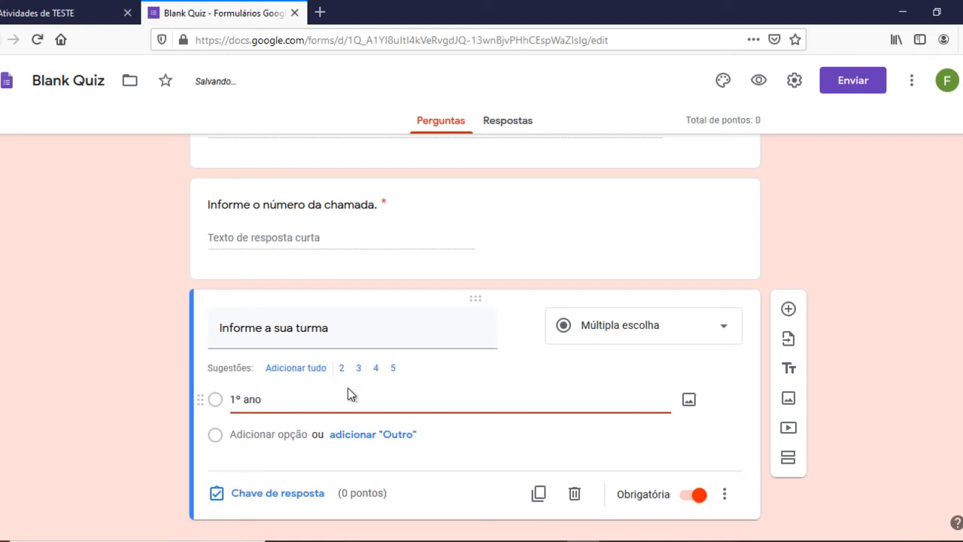
click(248, 435)
text(1)
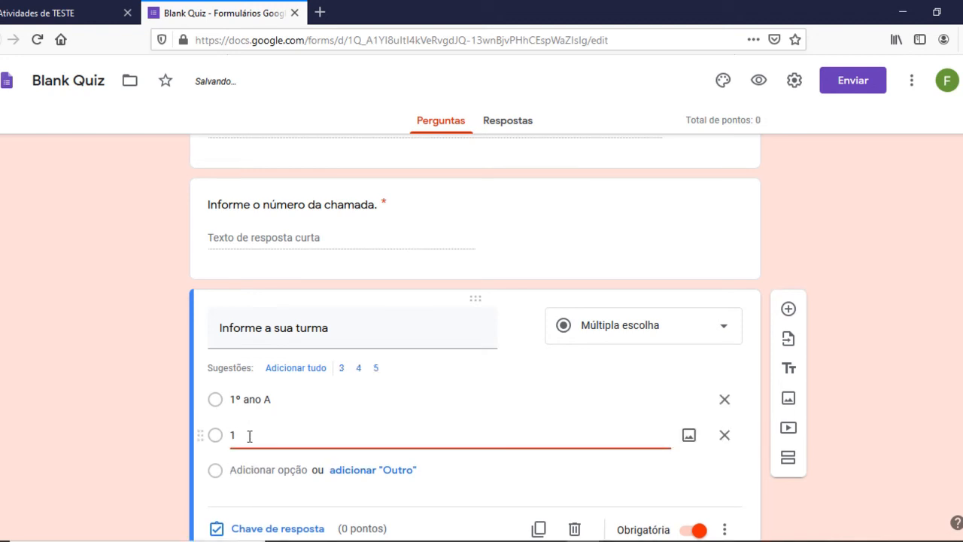
text(º ano B)
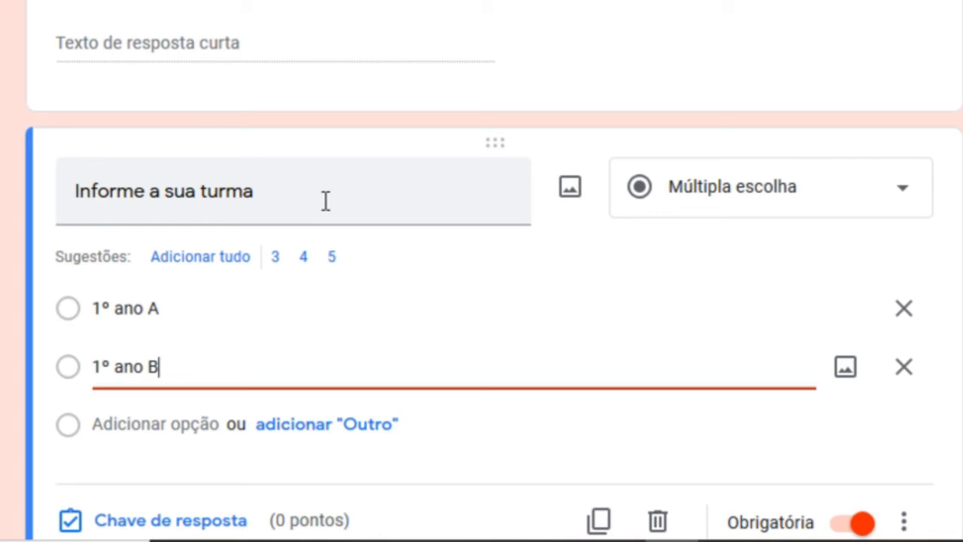
Add a new section after the class question and title it "QUESTÃO 1"
scroll(391, 30, up, 10)
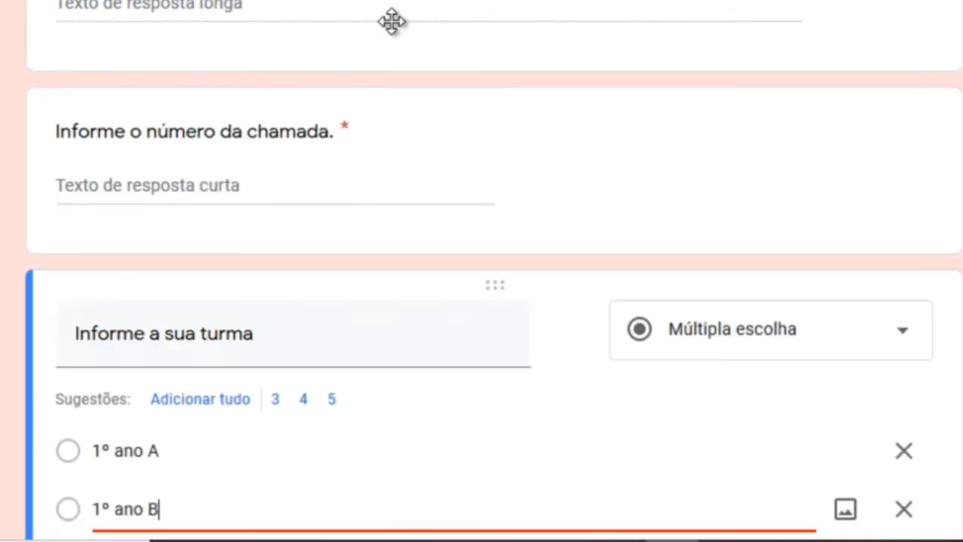
scroll(383, 67, down, 10)
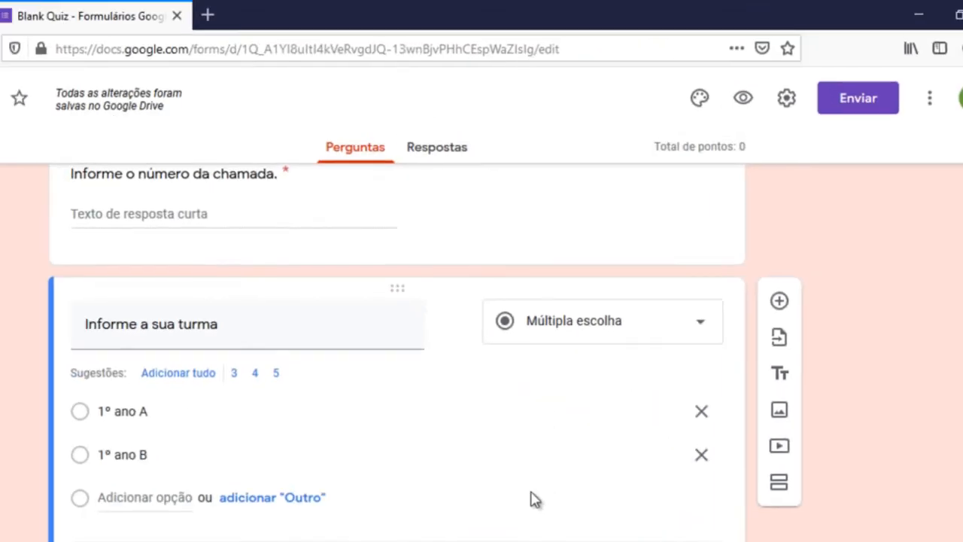
click(779, 483)
scroll(540, 452, down, 2)
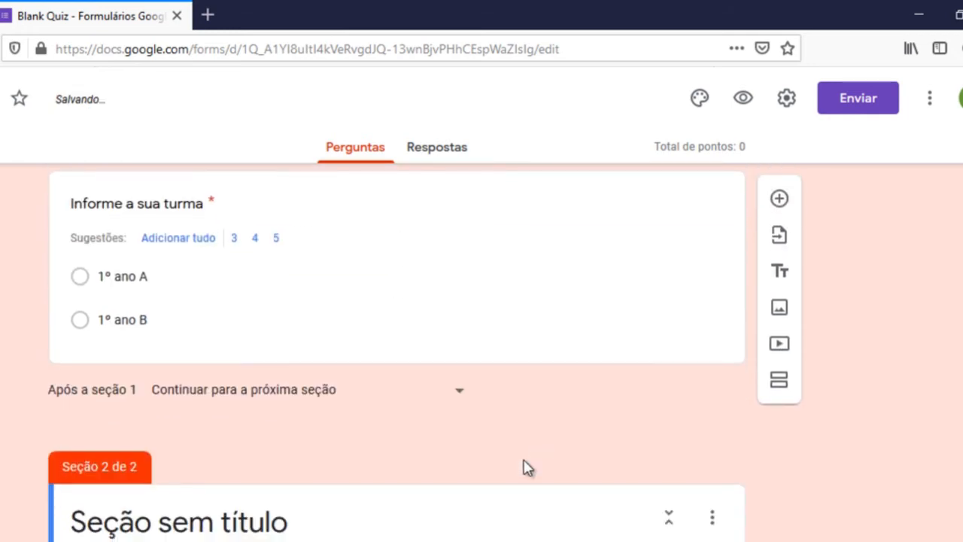
click(276, 521)
text(Q)
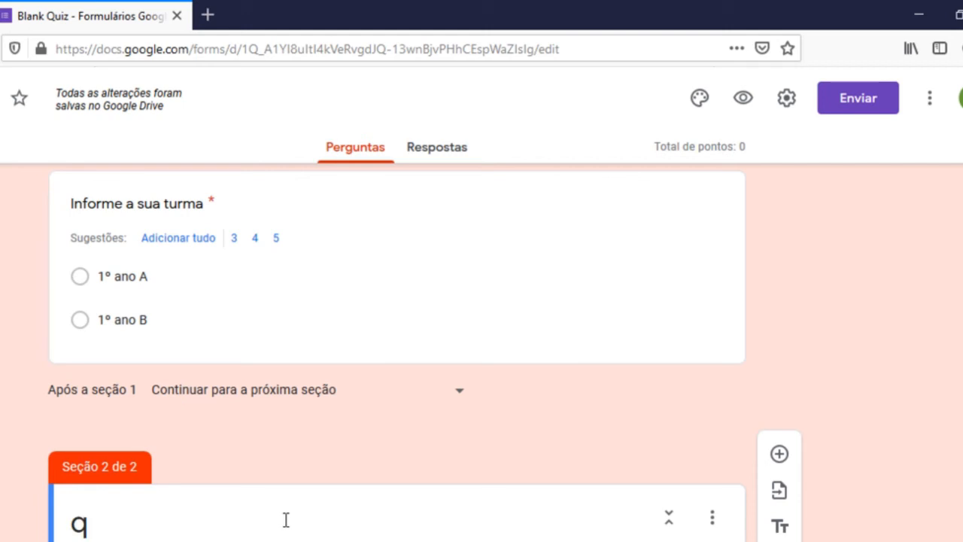
text(UESTÃO 1)
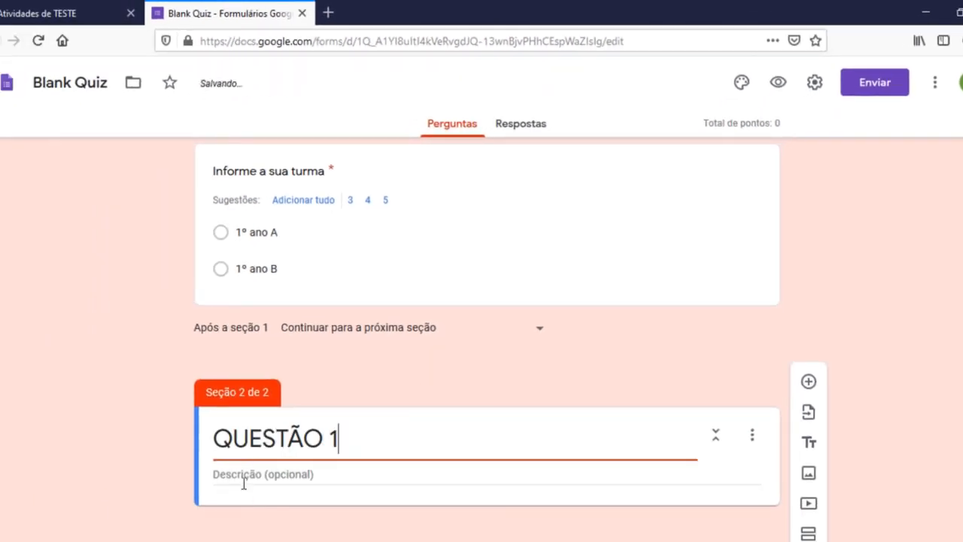
click(243, 484)
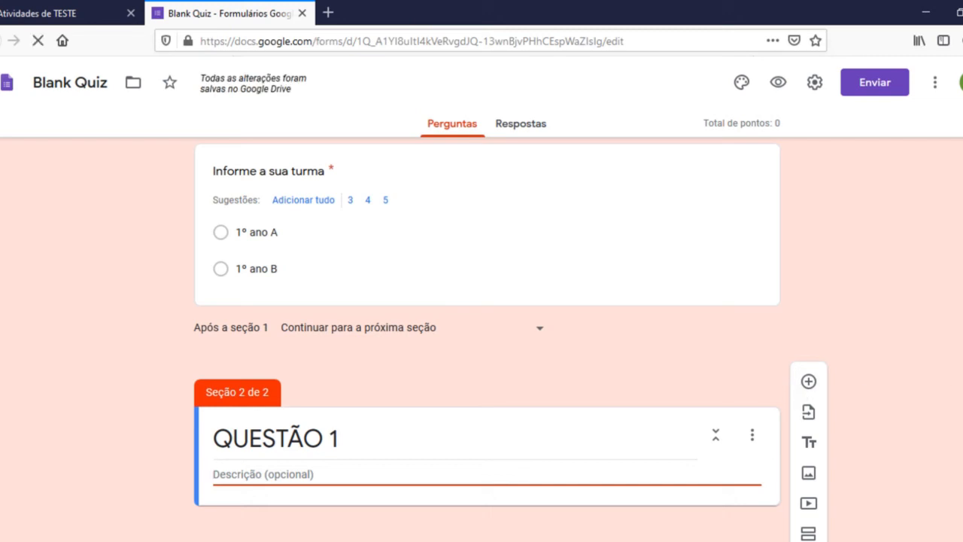
Add a question to the QUESTÃO 1 section with the text "Como ocorre a transmissão da Covid-19?"
click(808, 381)
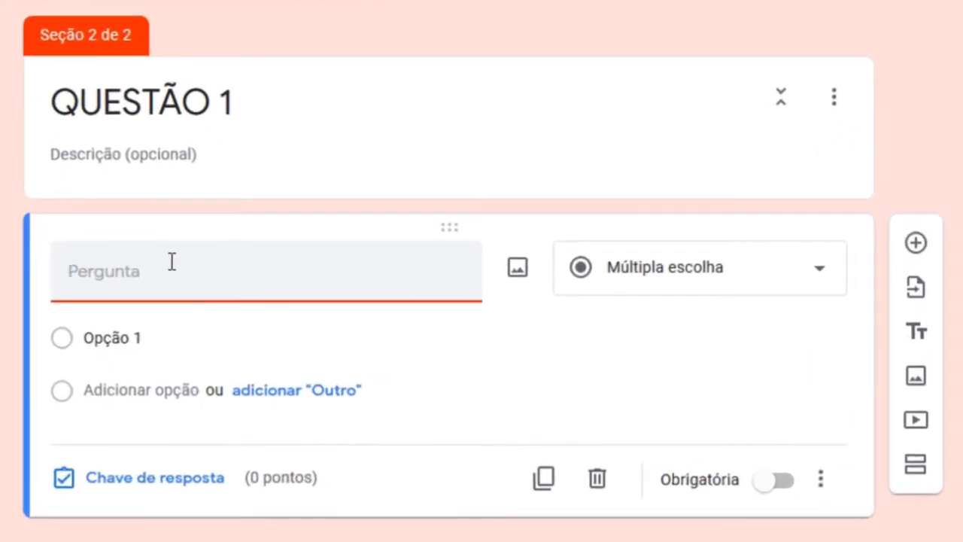
text(Como )
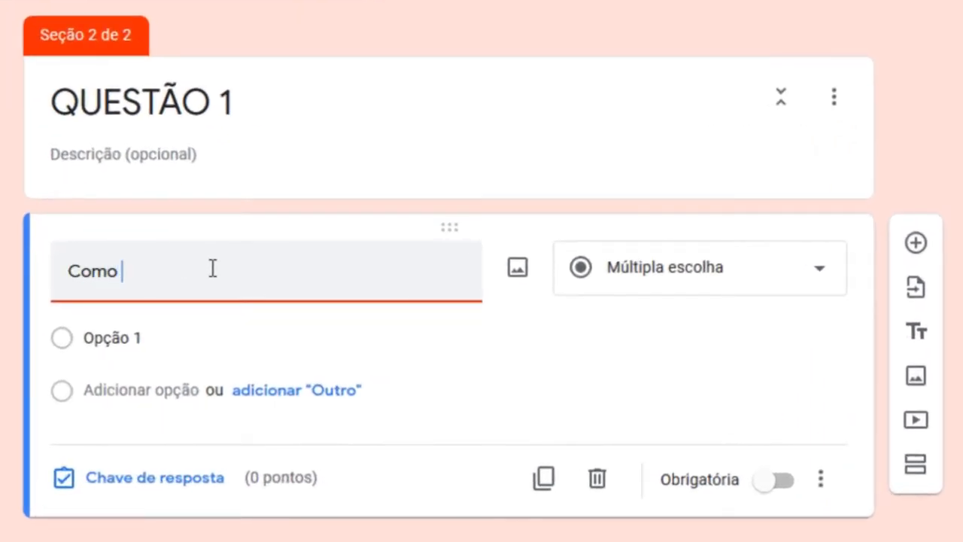
text(ocorre a transmissão da)
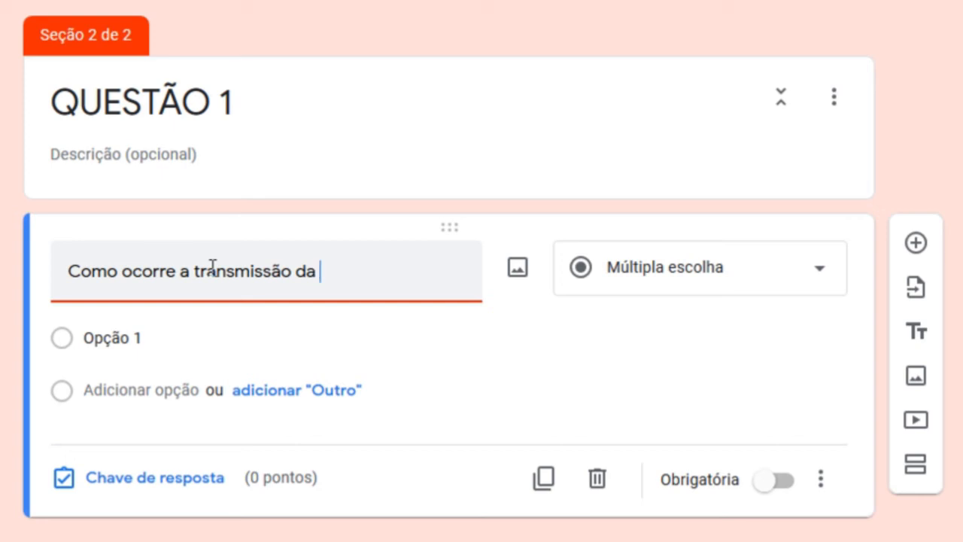
text( Covid-19)
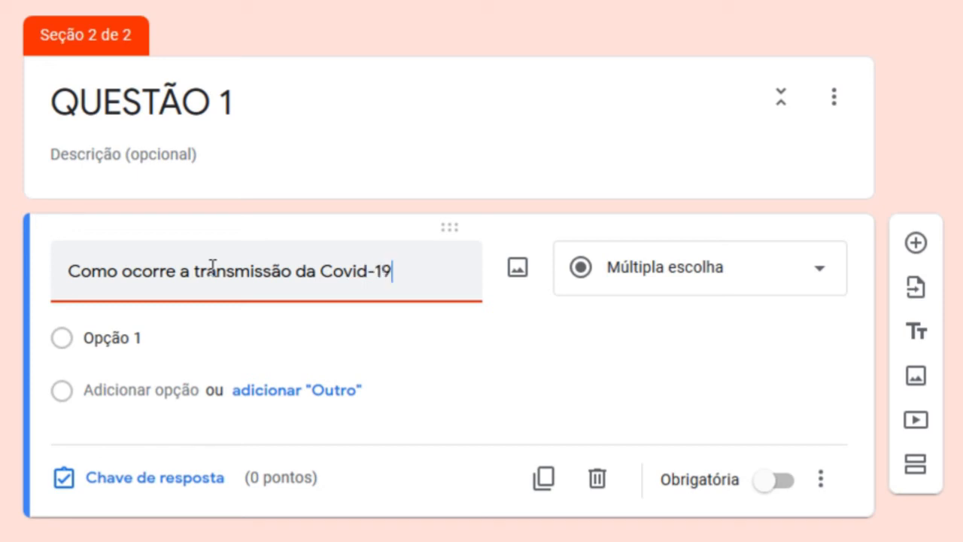
text(?)
Set the first answer option of the Covid-19 transmission question to "Pelas correntes de Whatsapp"
click(125, 342)
click(124, 342)
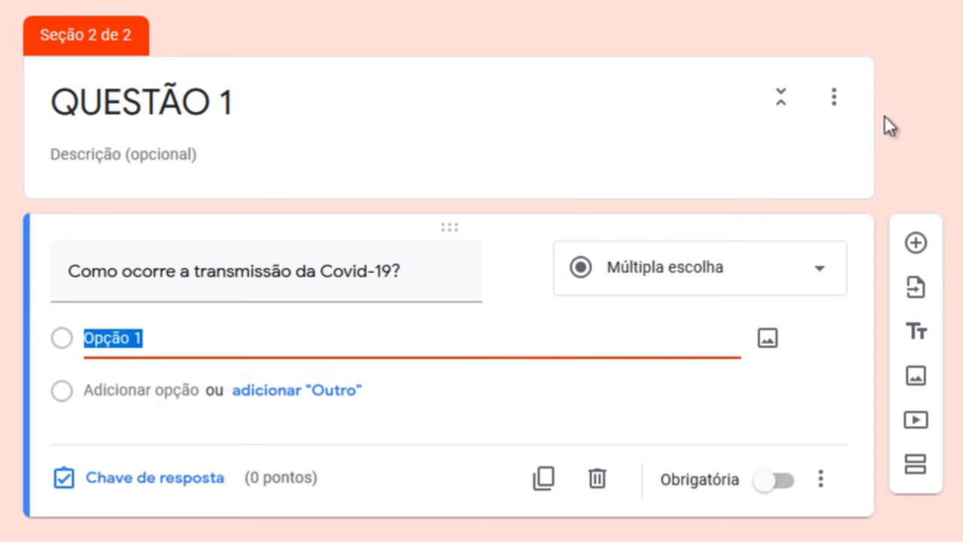
text(V)
key(BackSpace)
text(Pelas correte)
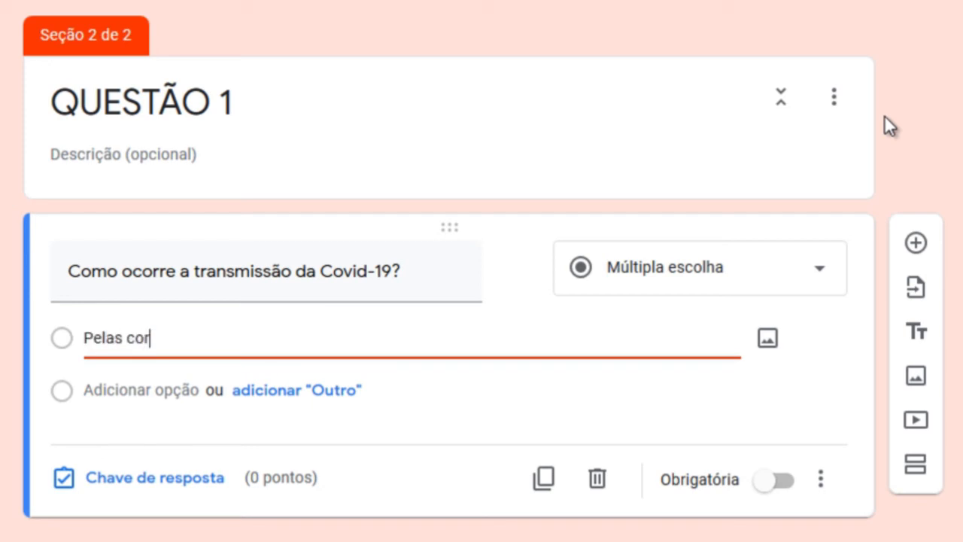
key(BackSpace)
key(BackSpace)
text(ntes)
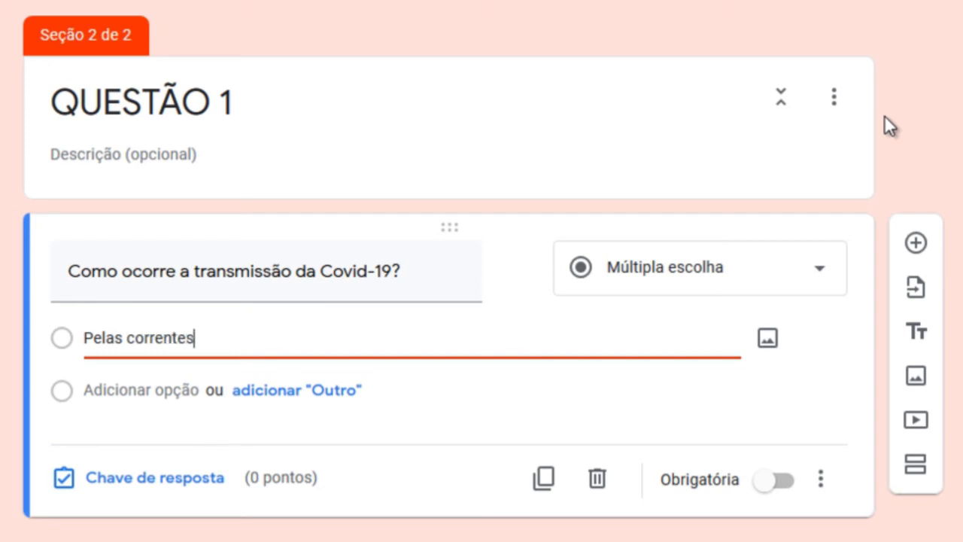
text( de Whatsapp)
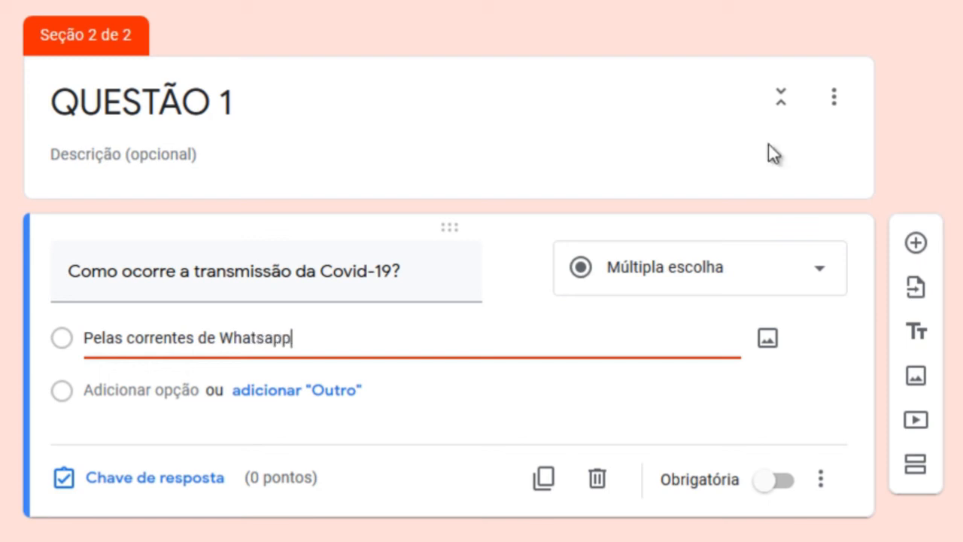
Add a second answer option, "Pelo ar", to the Covid-19 transmission question
click(138, 391)
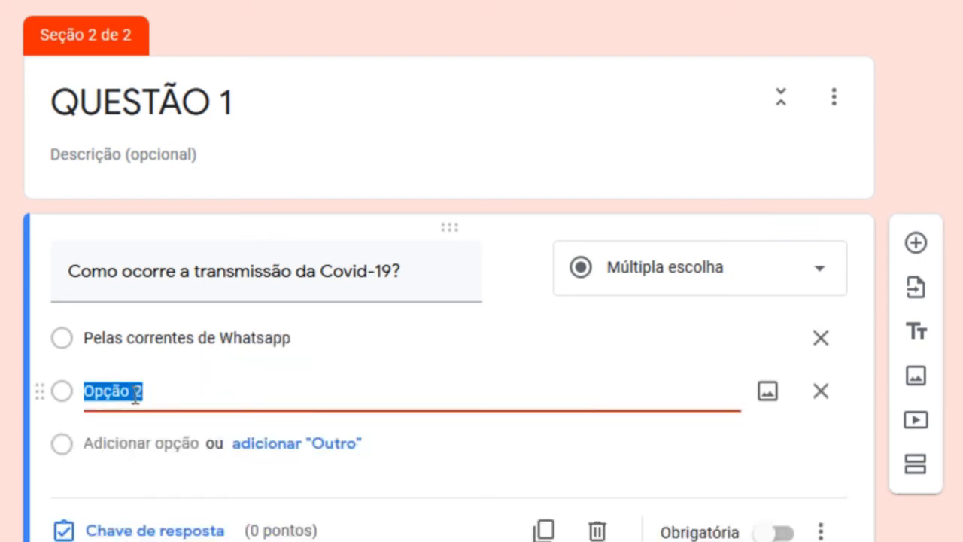
text(P)
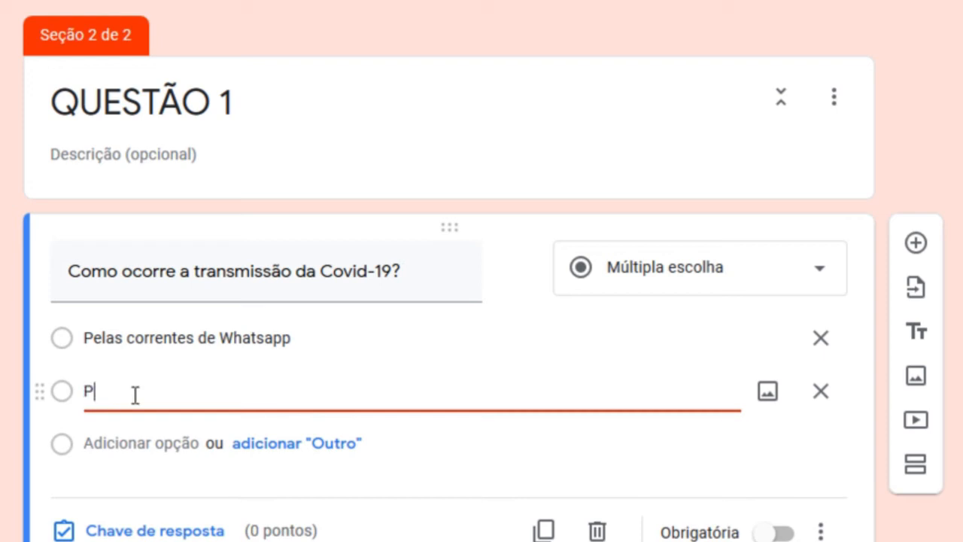
key(BackSpace)
text(pe)
key(BackSpace)
key(BackSpace)
text(Pelo ar)
Add the third and fourth answer options, "Bebendo Coca-Cola" and "Usando o twiter"
click(113, 444)
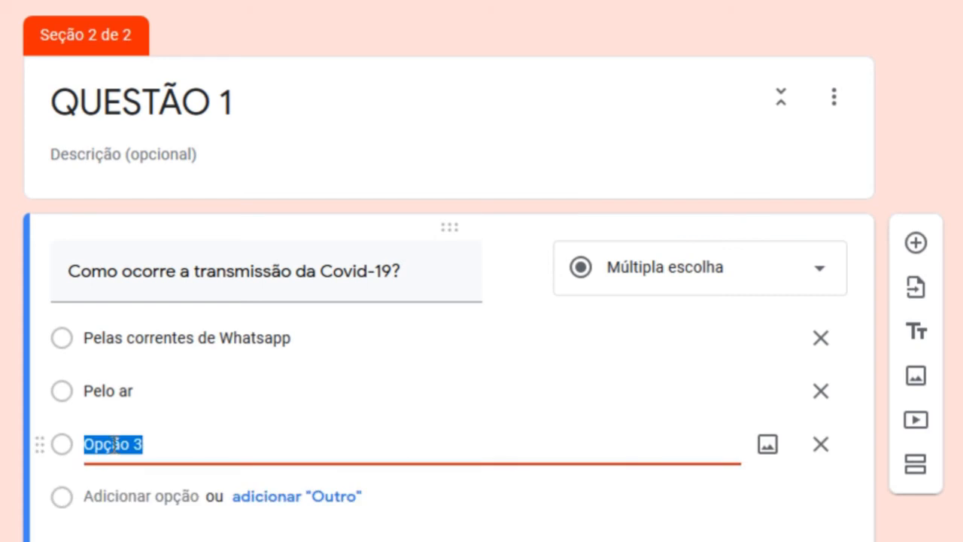
text(Beb)
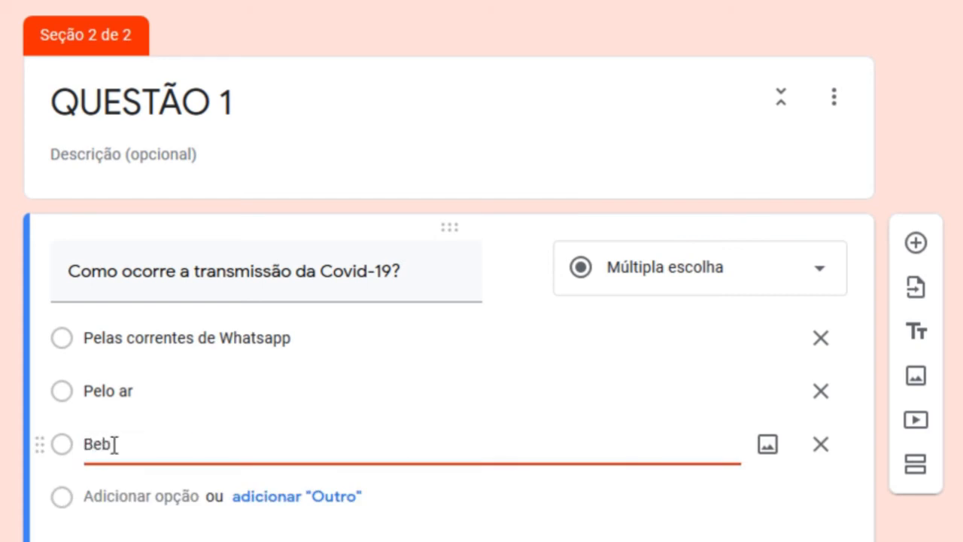
text(endo Coca-Cola)
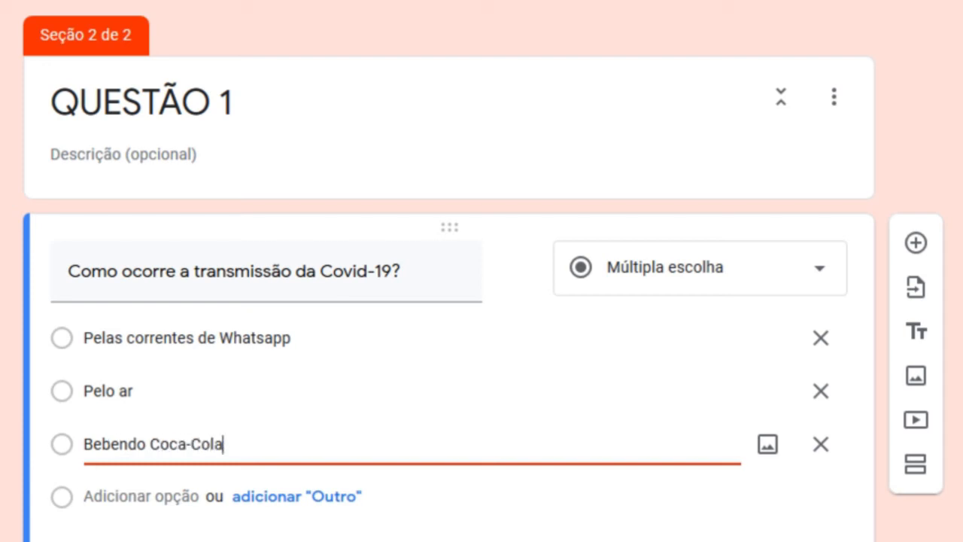
click(106, 495)
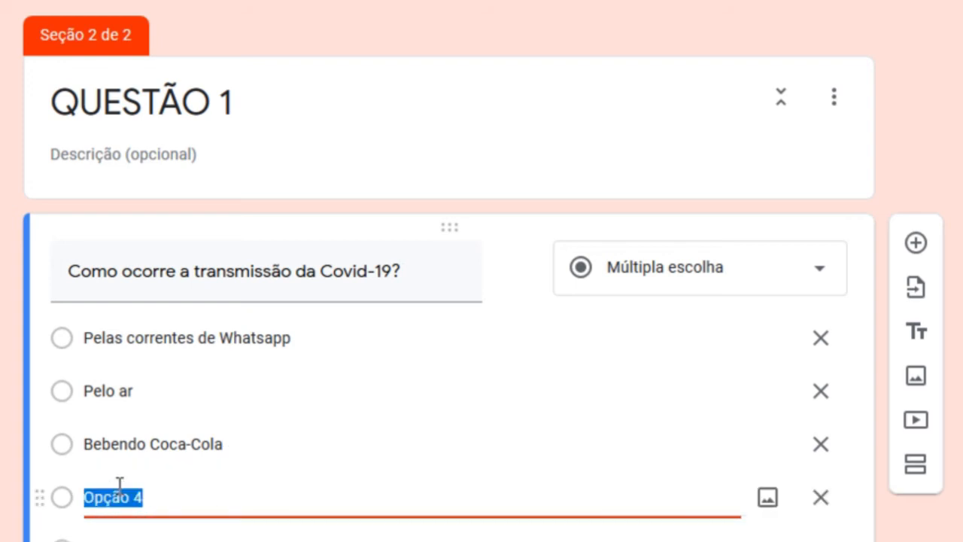
text(Usando)
text(o twiter)
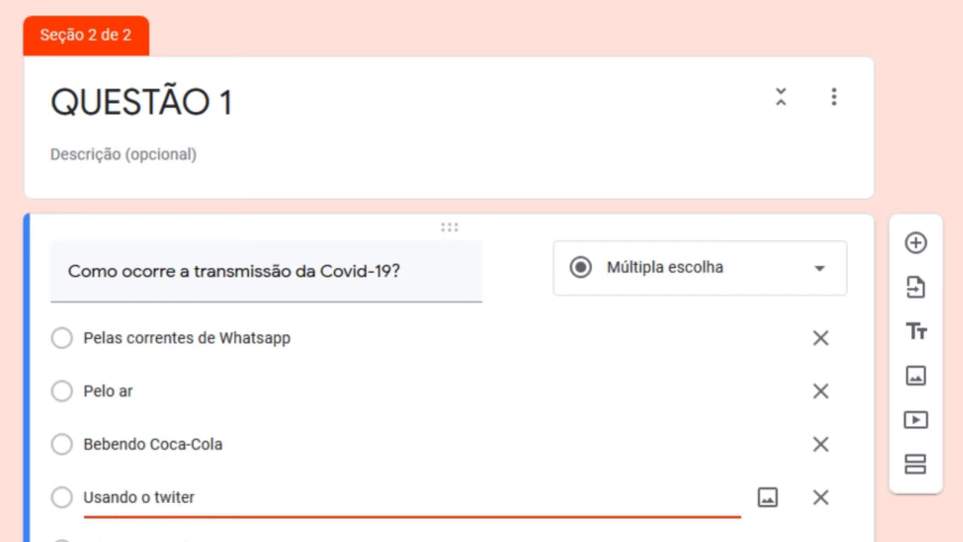
Set the question's answer key to 1 point with "Pelas correntes de Whatsapp" as the correct answer
scroll(460, 426, down, 2)
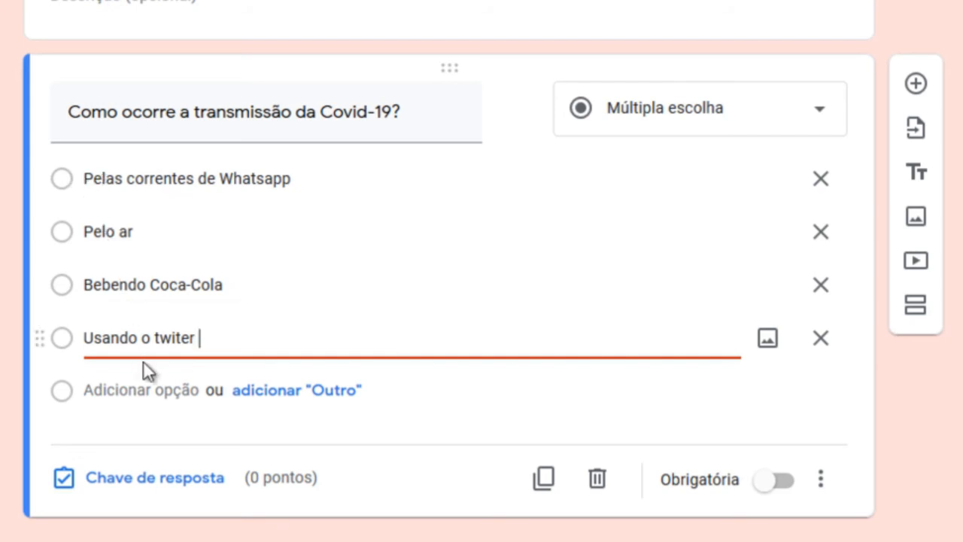
click(149, 478)
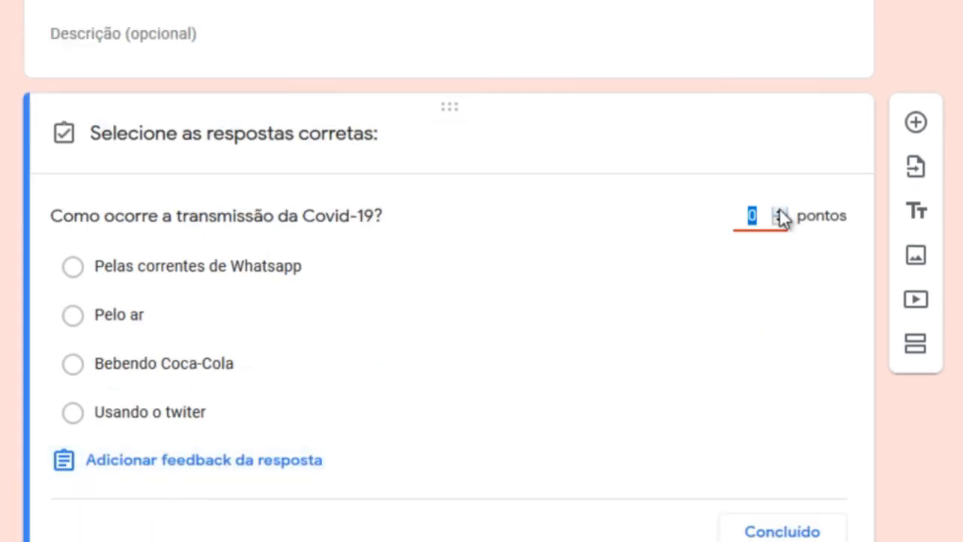
text(1)
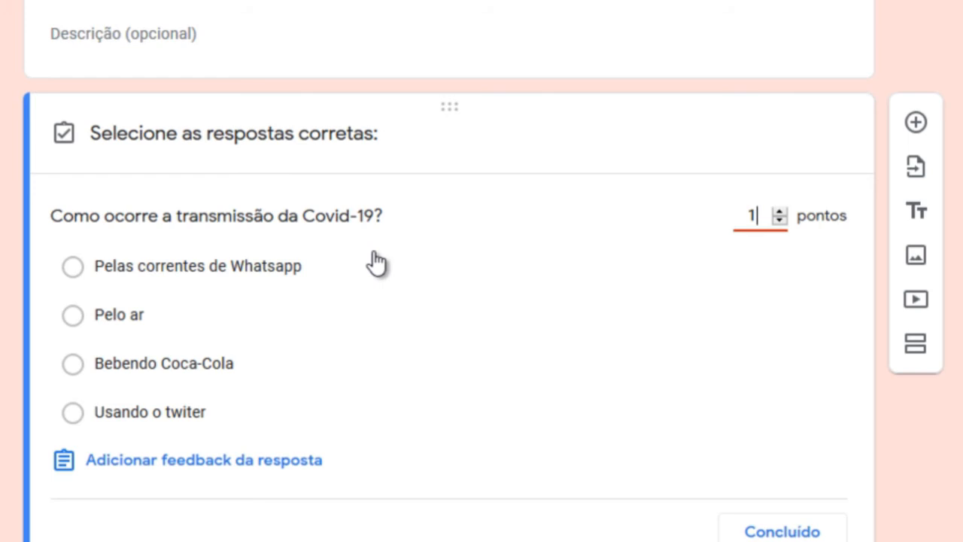
click(90, 275)
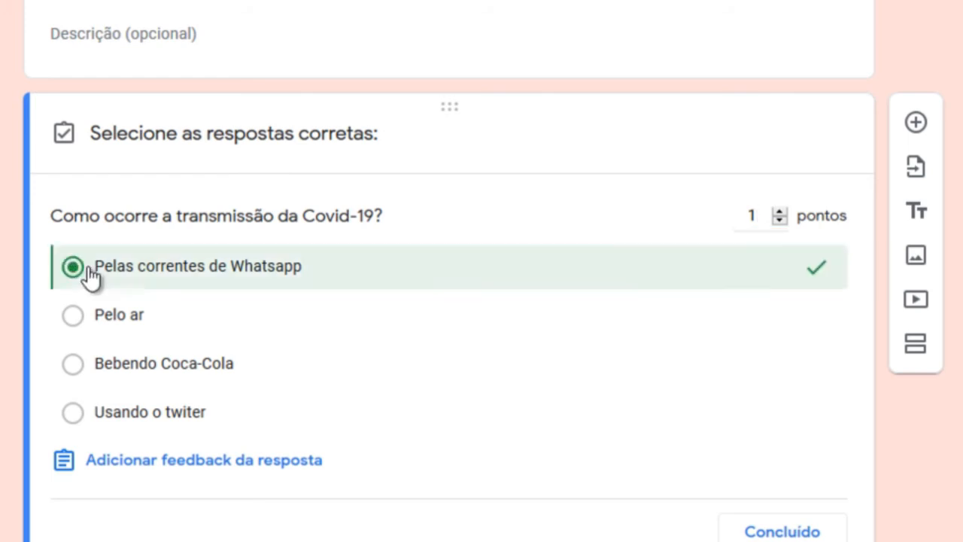
click(820, 531)
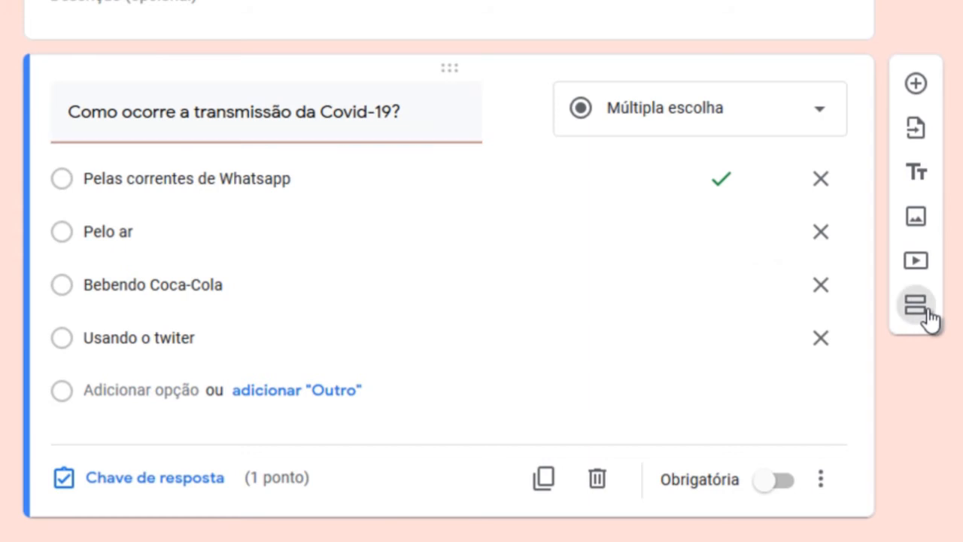
Add a new section after the Covid-19 transmission question and title it "QUESTÃO 2"
click(915, 307)
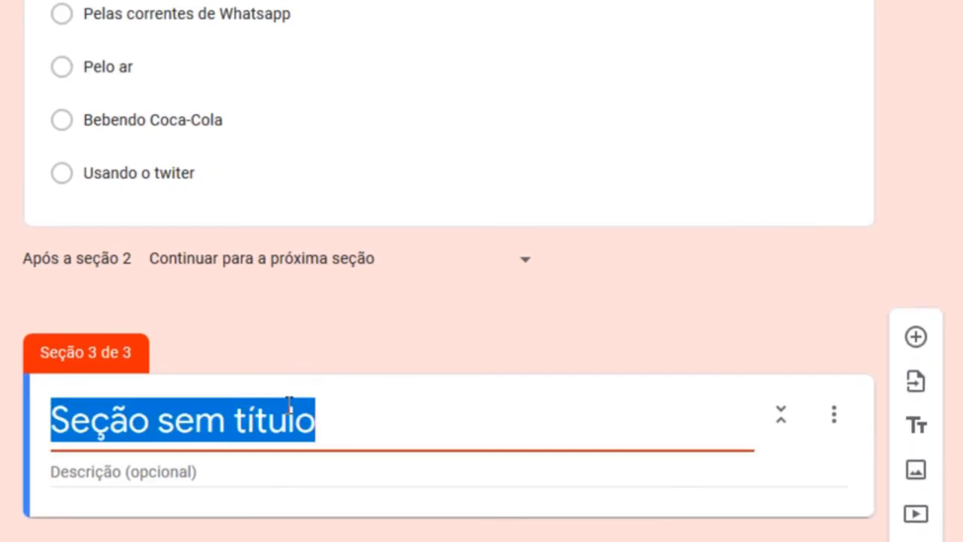
text(qu)
key(BackSpace)
key(BackSpace)
text(W)
key(BackSpace)
text(QUESTÃO 2)
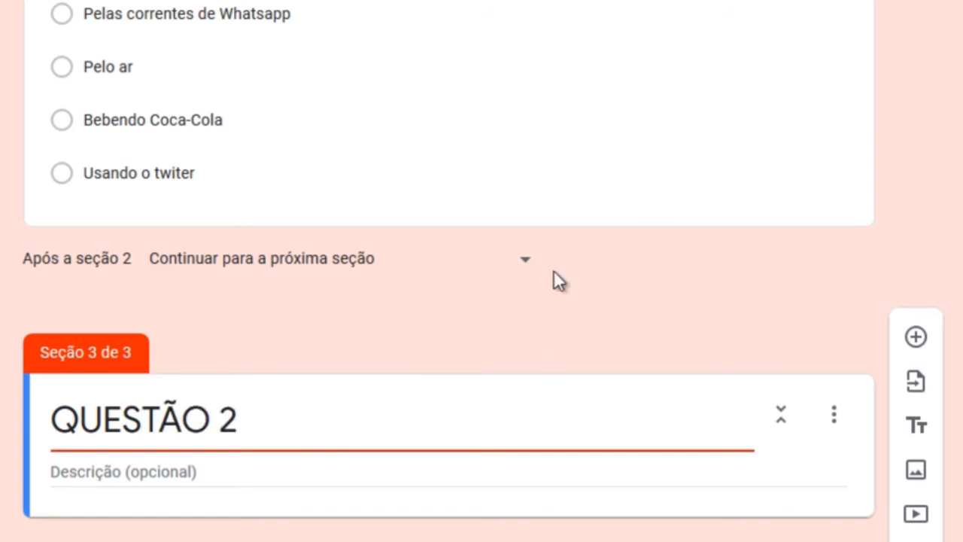
Add a question to the QUESTÃO 2 section and set its type to Parágrafo
click(920, 349)
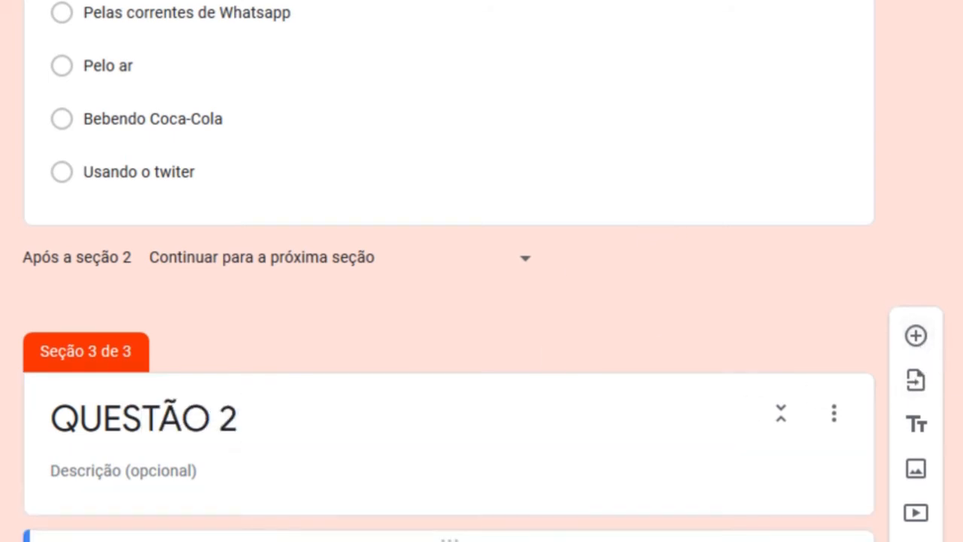
click(733, 286)
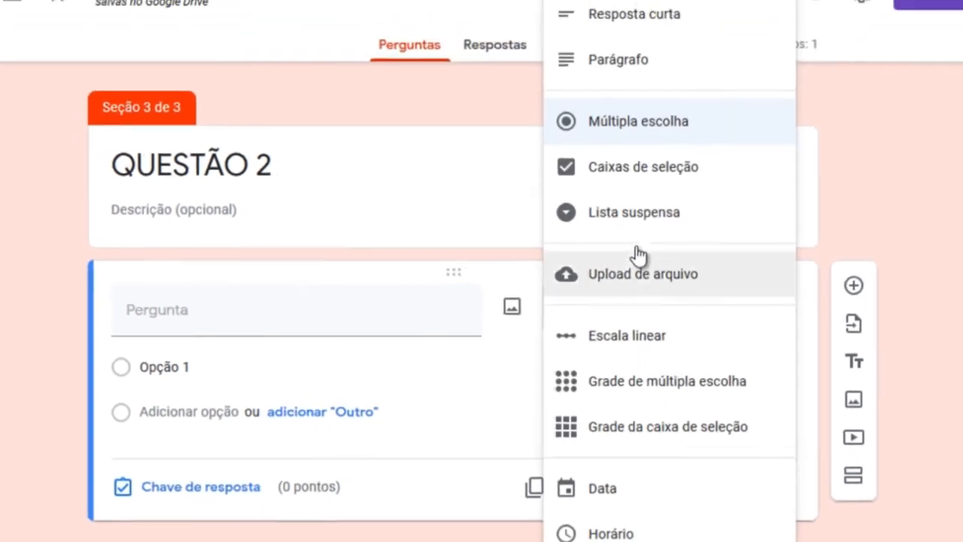
click(614, 75)
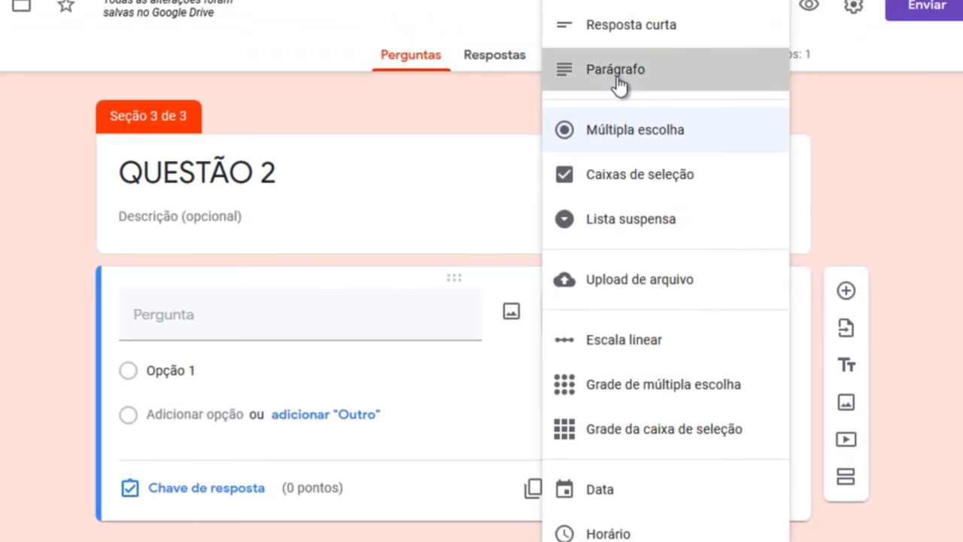
Enter "Em que dia comemora-se a independência do Brasil." as the text of the paragraph question
click(214, 348)
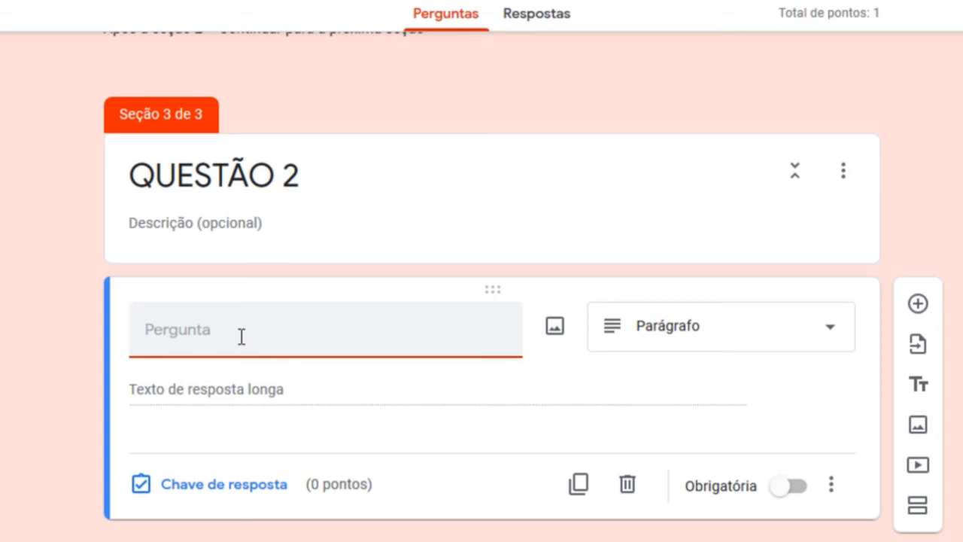
text(q)
key(BackSpace)
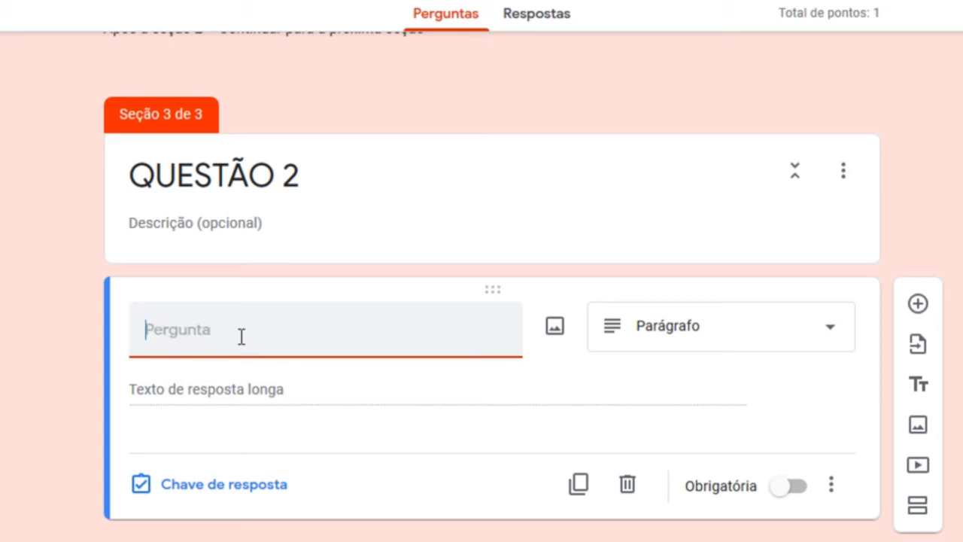
text(Em que )
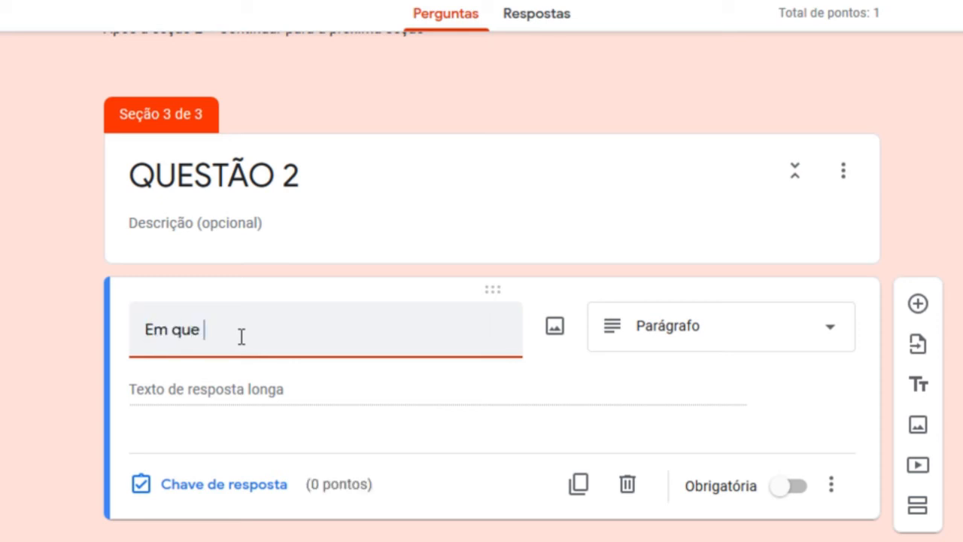
text(dia comemora)
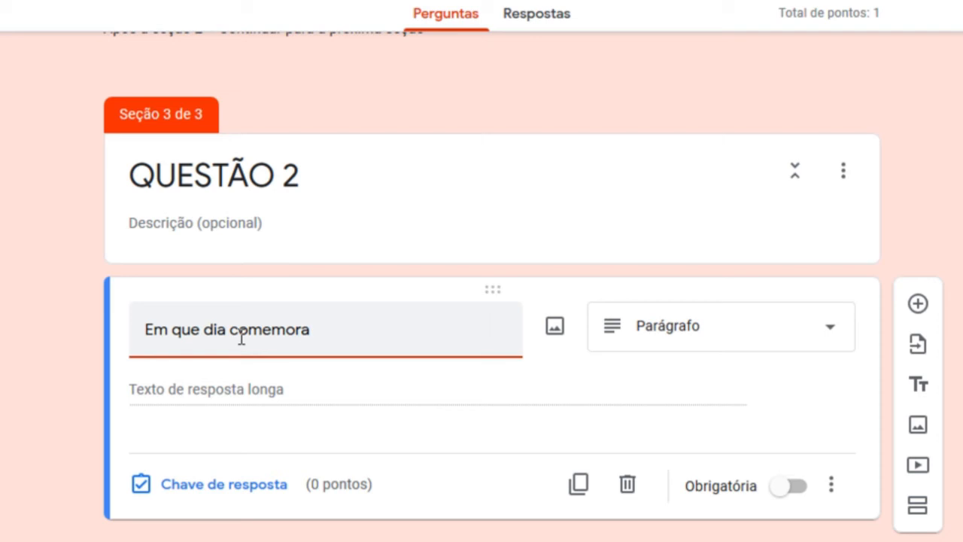
text(-se a iden)
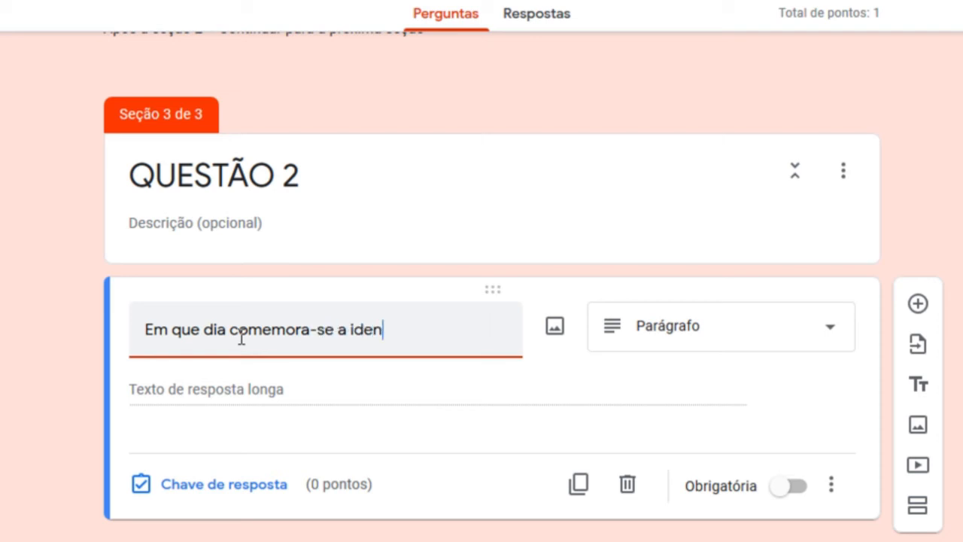
key(BackSpace)
key(BackSpace)
key(BackSpace)
text(ndependência do Brasil.)
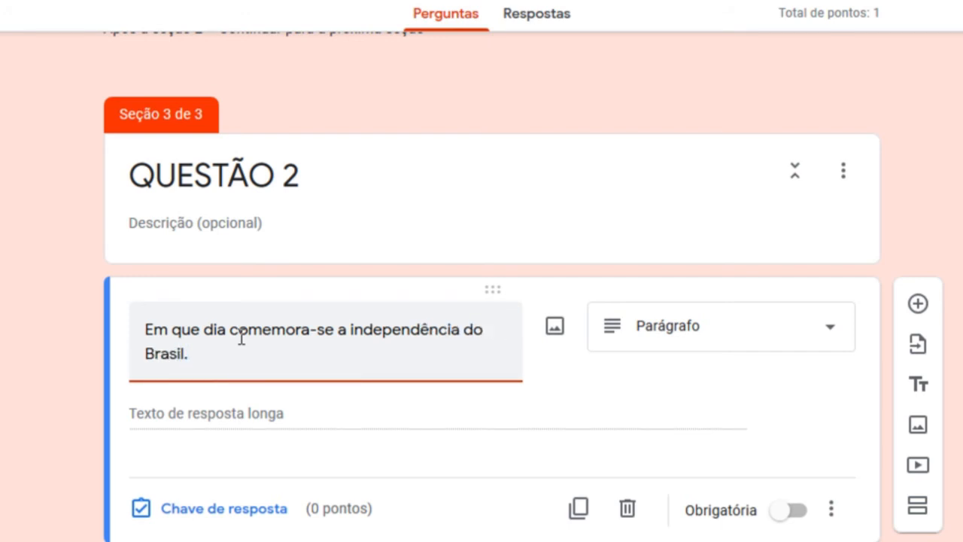
Make the Brazilian independence question worth 1 point in its answer key
click(168, 414)
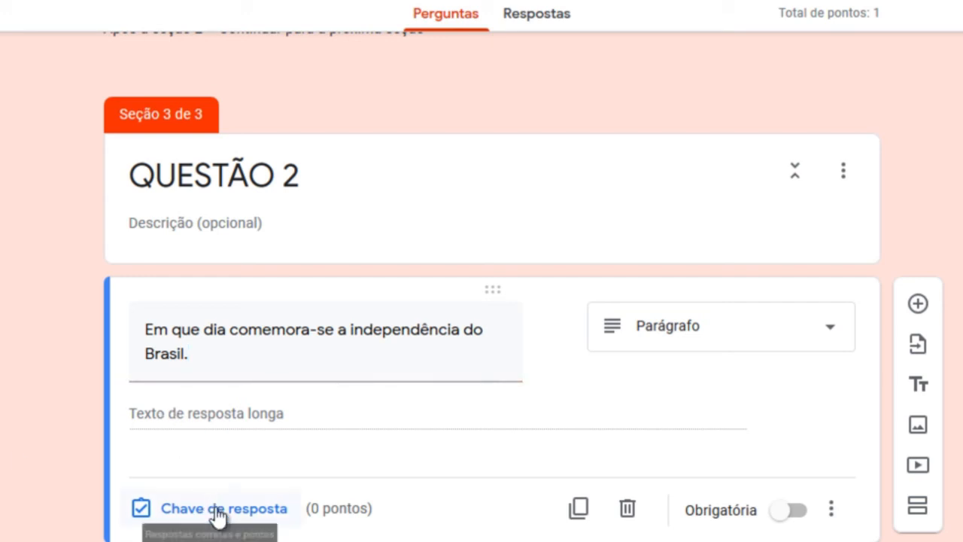
click(217, 516)
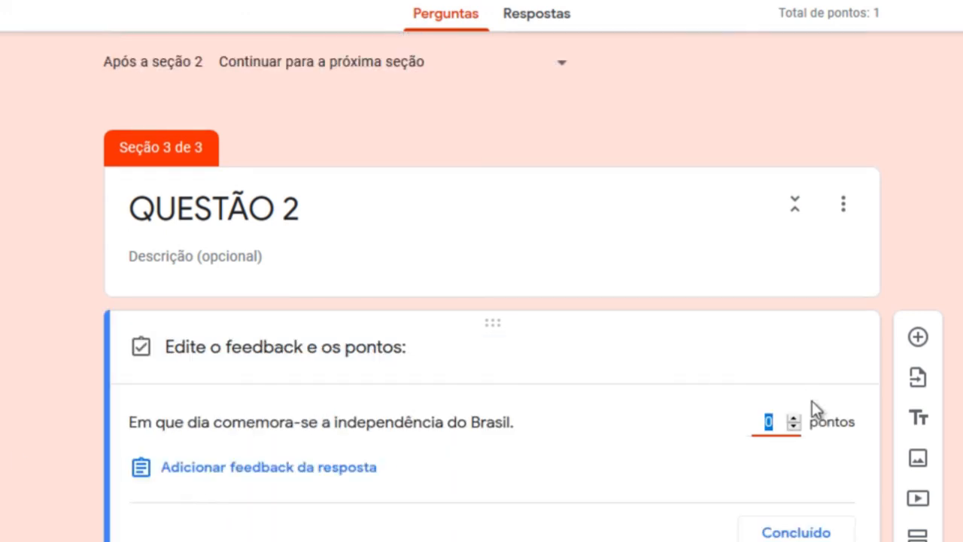
text(1)
click(796, 531)
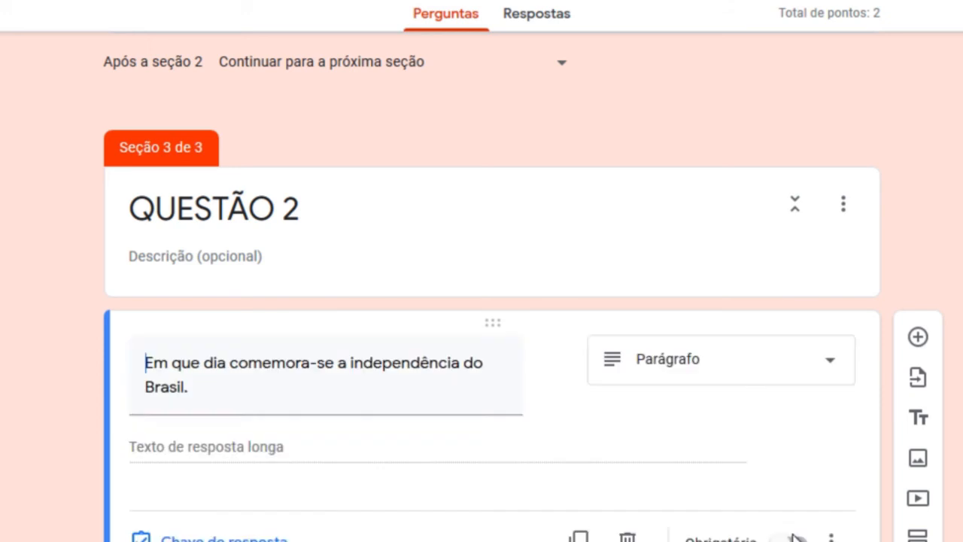
scroll(460, 268, down, 1)
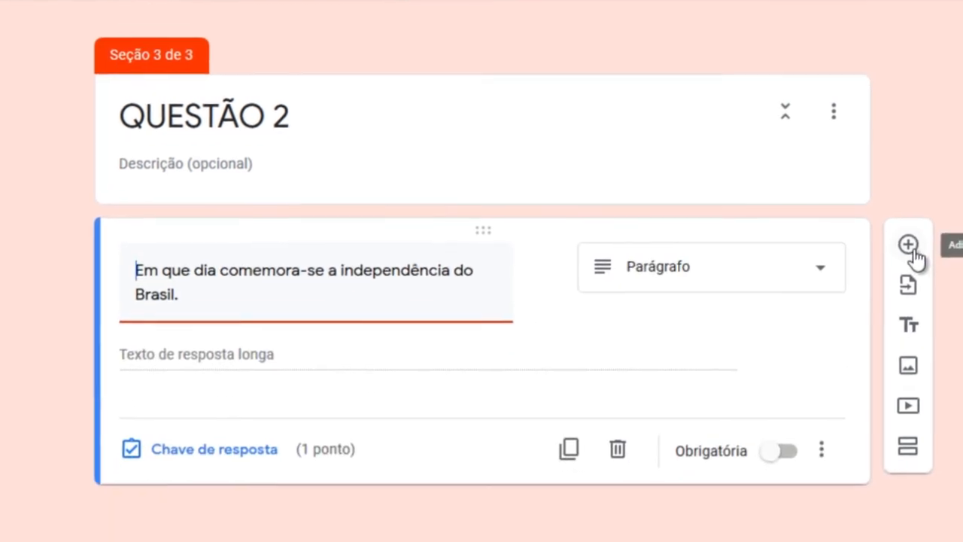
click(907, 241)
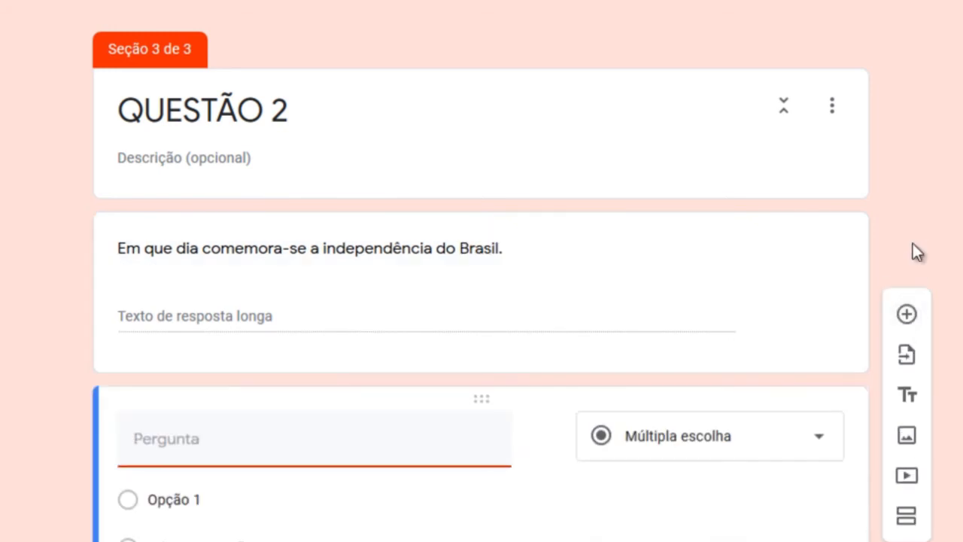
key(ctrl+z)
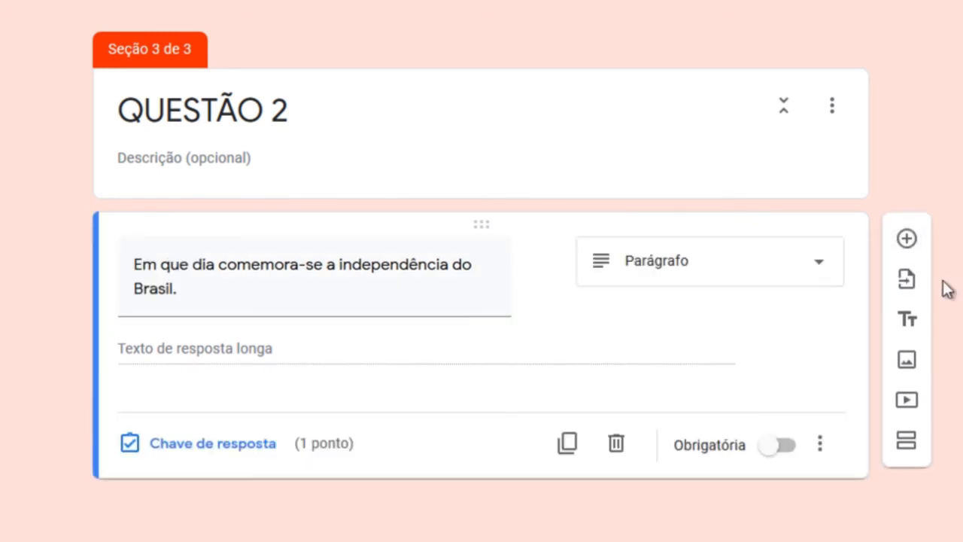
Add a new section after the Brazilian independence question and title it "QUESTÃO 3"
click(905, 451)
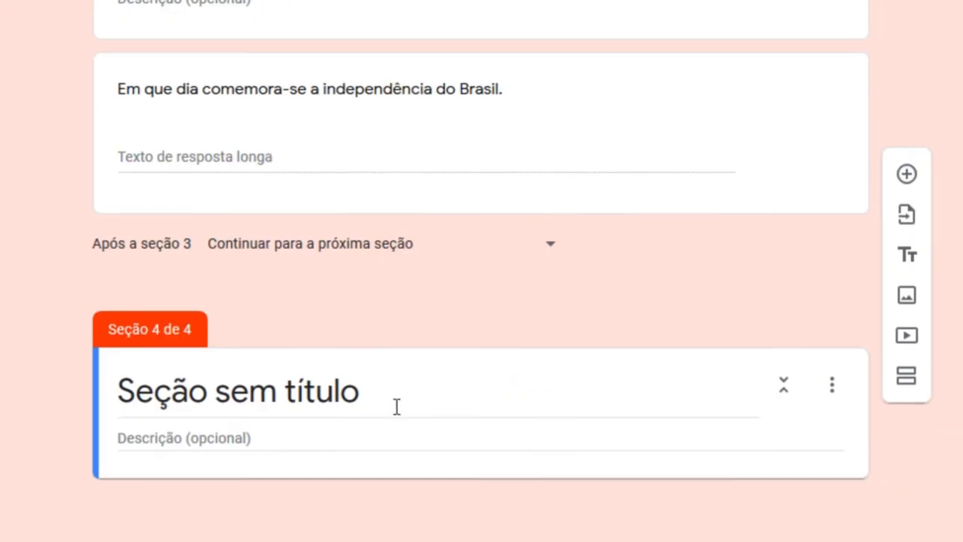
text(que)
key(BackSpace)
key(BackSpace)
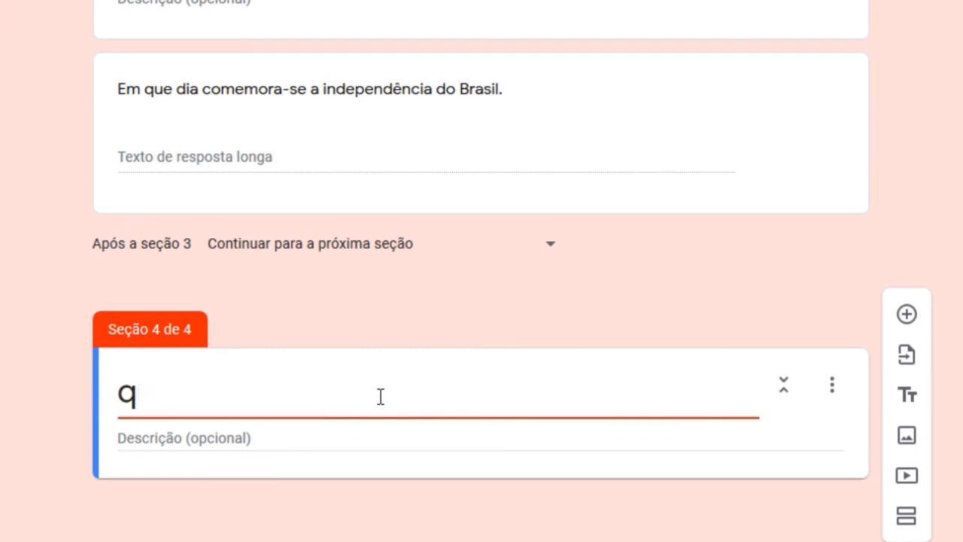
key(BackSpace)
text(QUESTÃO 3)
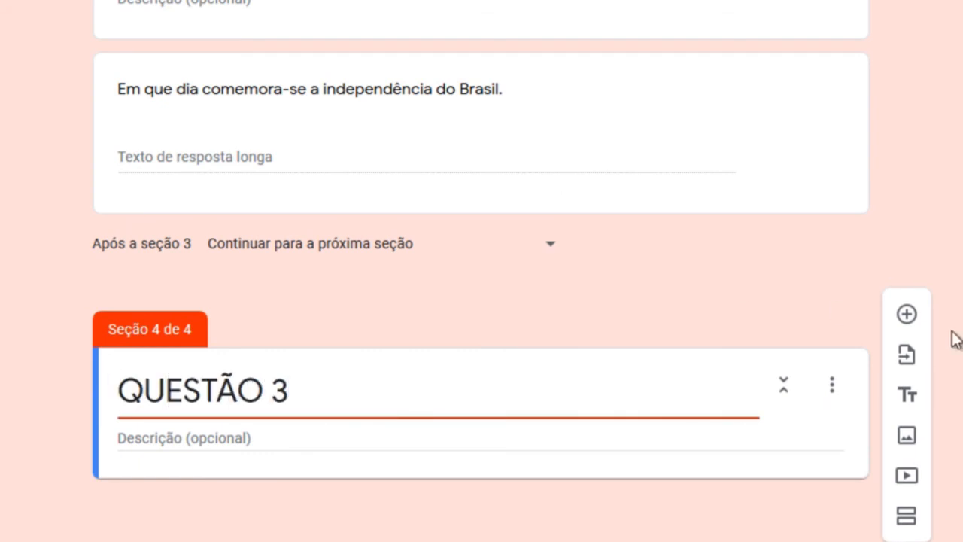
Add a question to the QUESTÃO 3 section and set its type to Grade de múltipla escolha
click(907, 314)
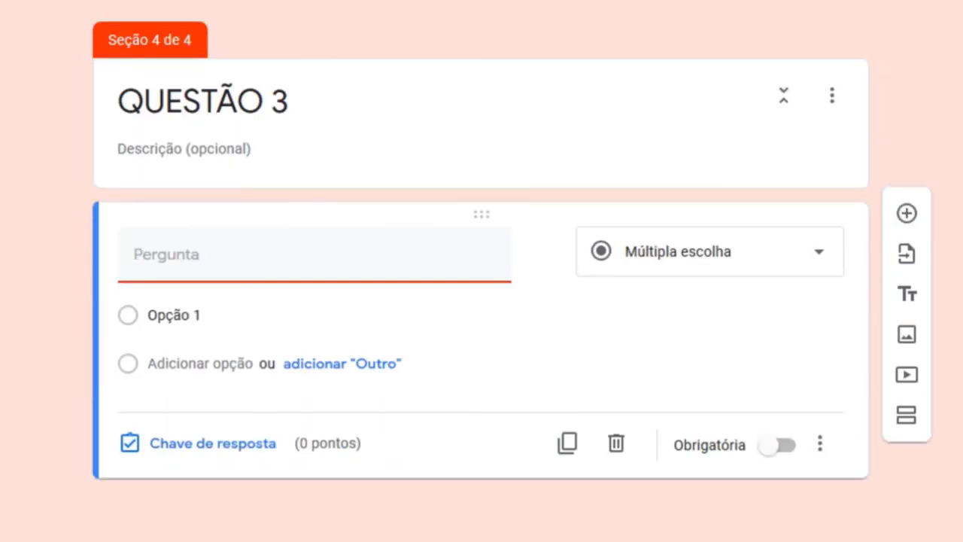
click(786, 277)
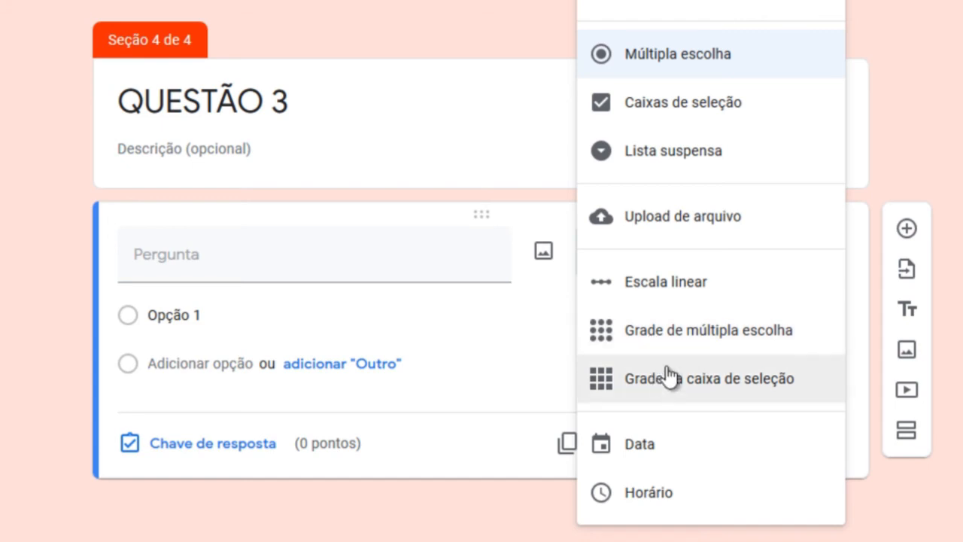
click(674, 334)
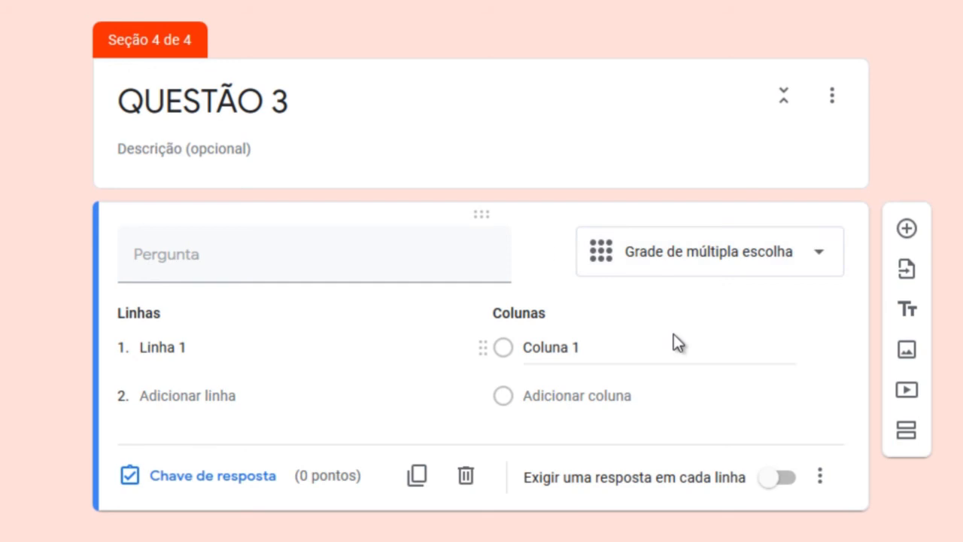
Fill the grid question's rows with "Covid-19", "Pedro Alvares Cabral" and "Professor de Geografia"
click(192, 342)
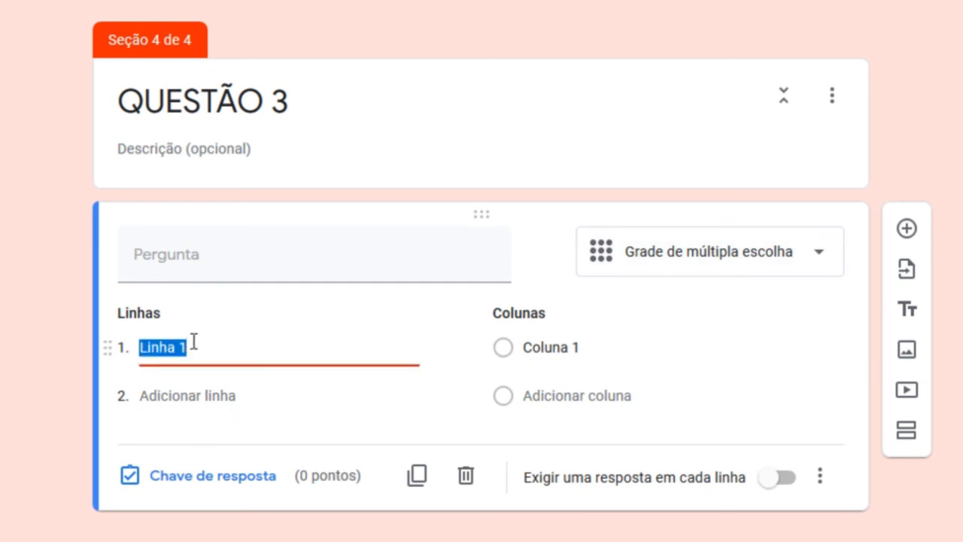
text(c)
key(BackSpace)
text(v)
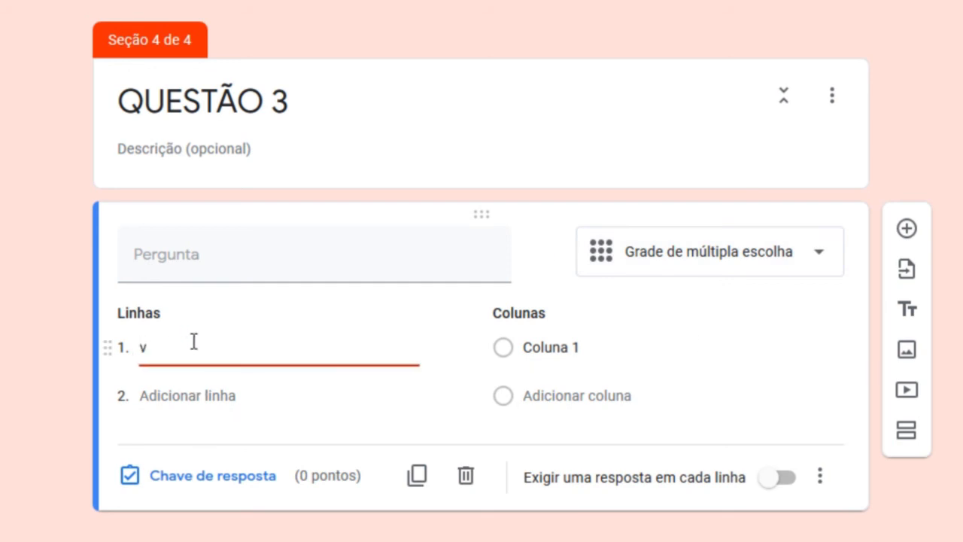
text(Covid-19)
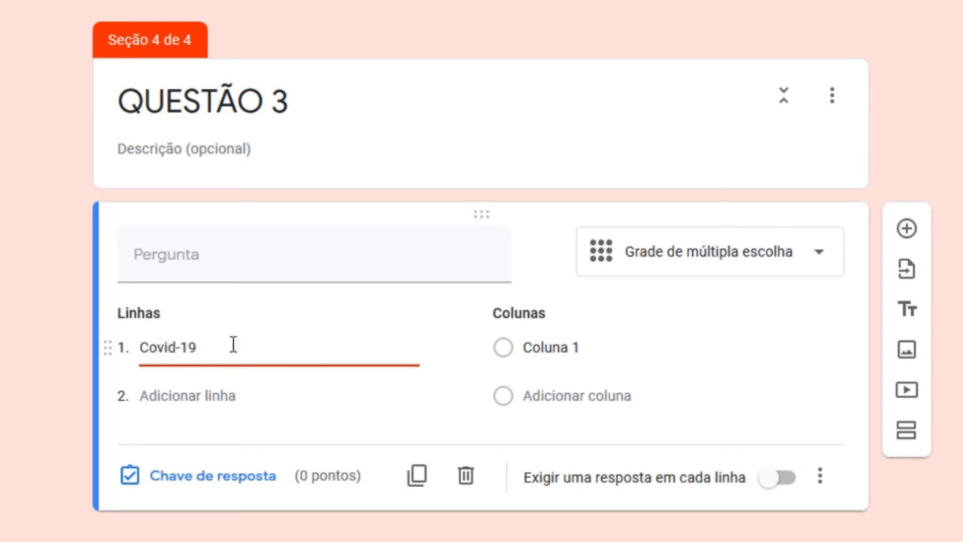
click(198, 399)
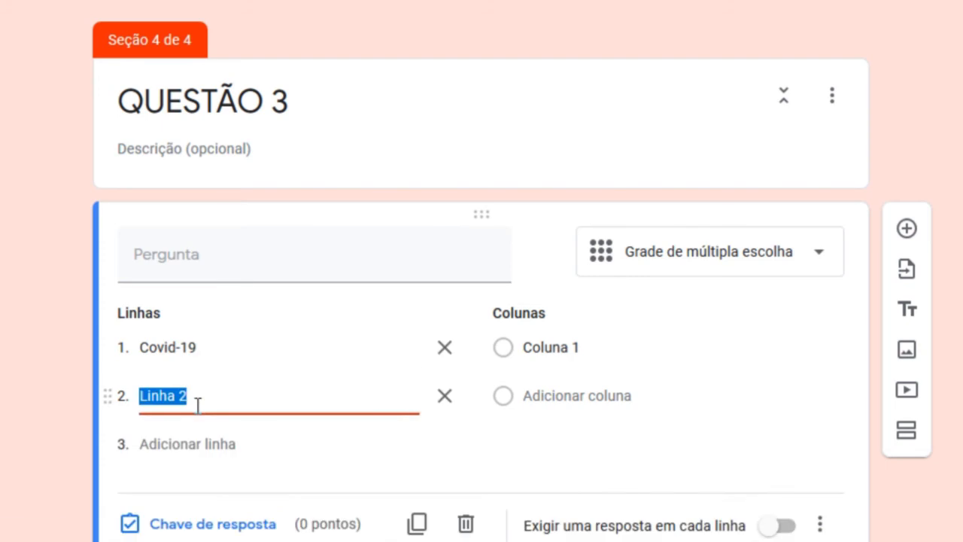
text(Pedro )
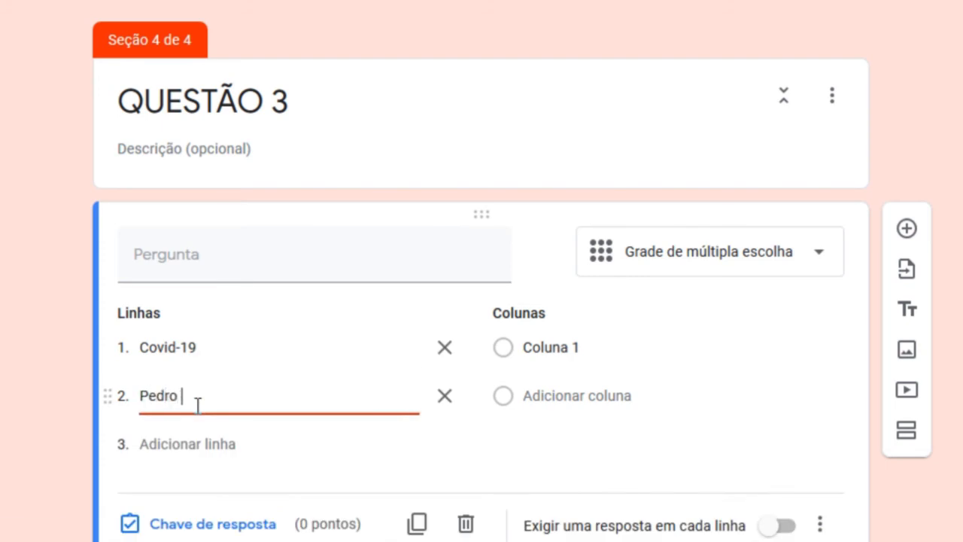
text(Alvares Cabral)
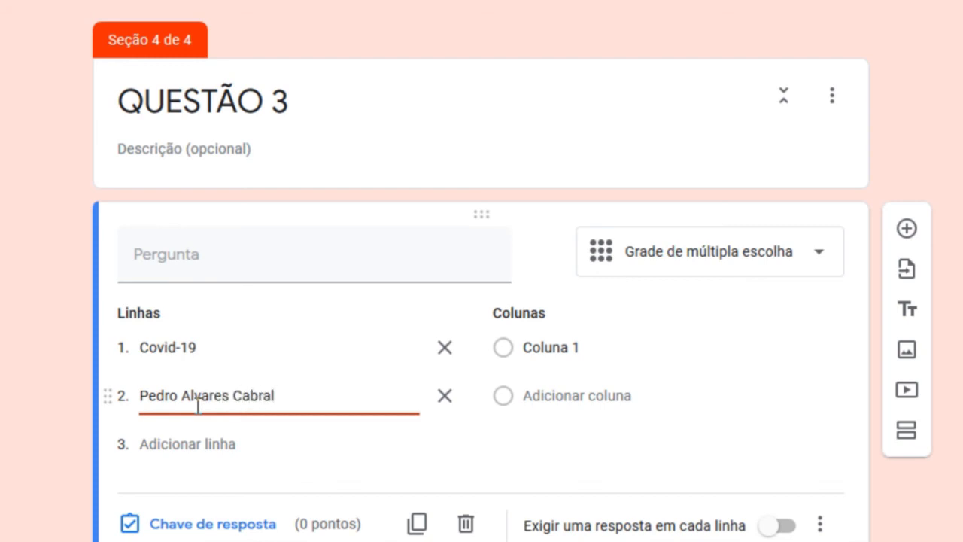
click(154, 442)
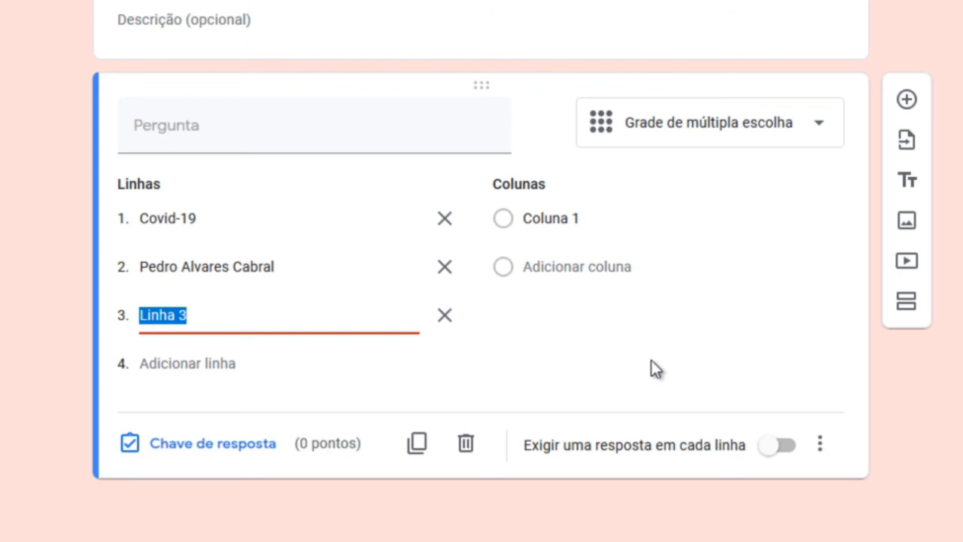
text(Professor de Geografia)
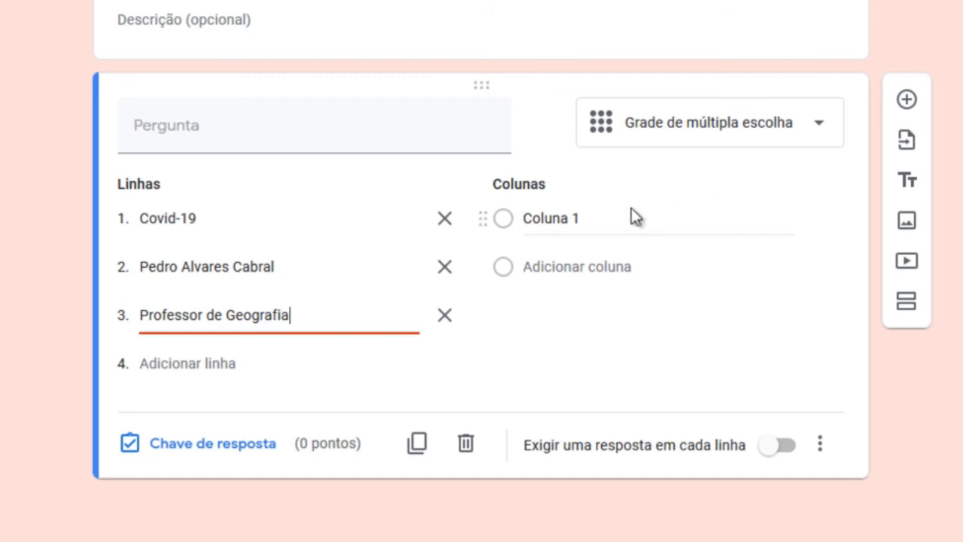
Fill the grid question's columns with "Navegador português", "Trabalha em um escola" and "É uma doença"
click(579, 218)
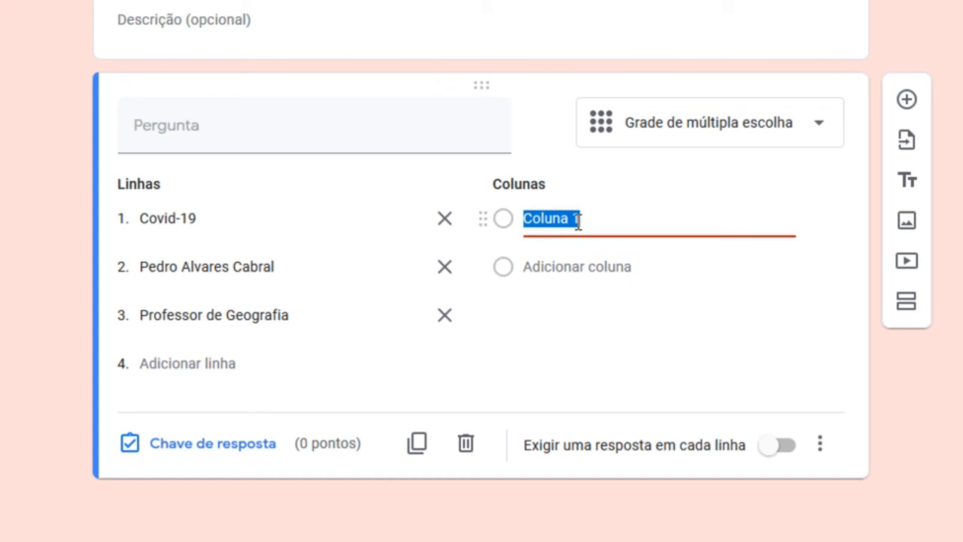
text(Navegacor portug)
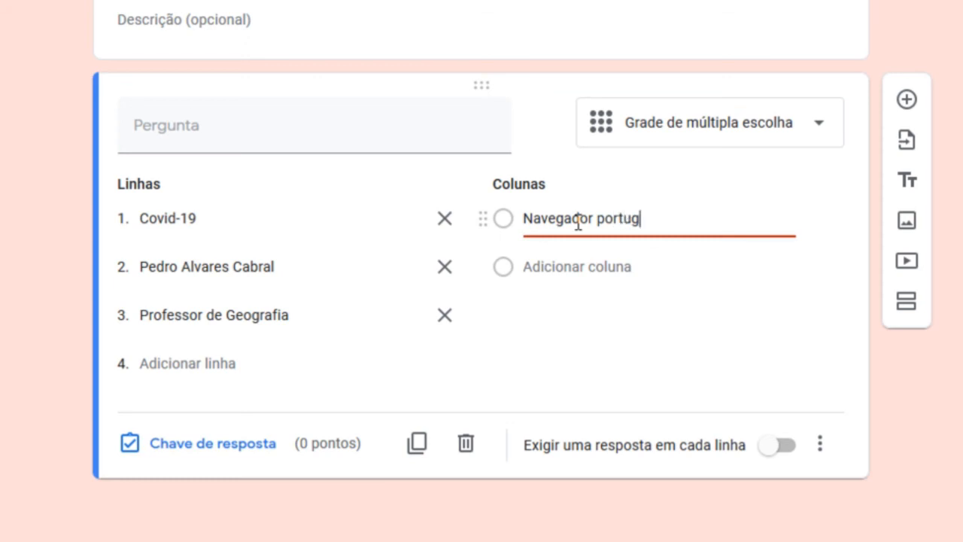
text(uês)
click(607, 269)
text(Trabalha em e)
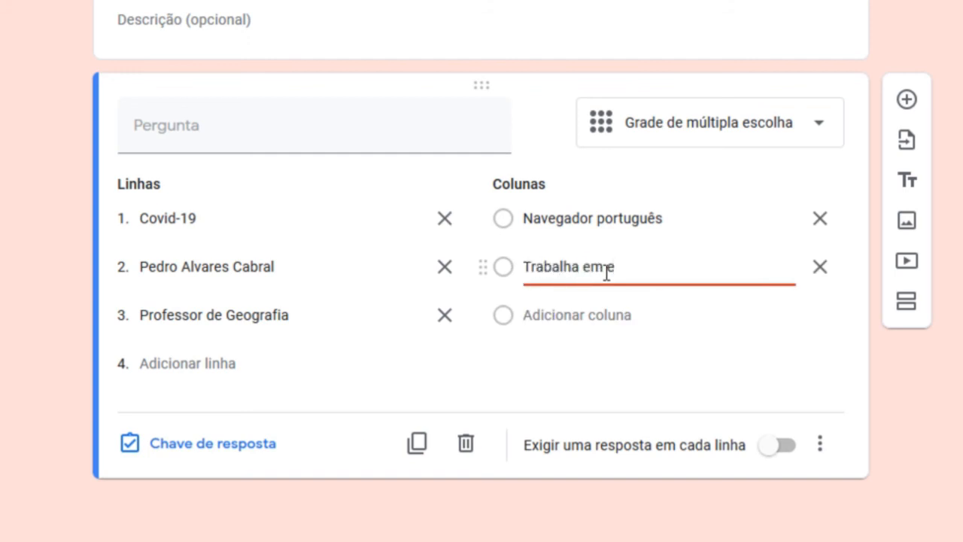
key(BackSpace)
key(BackSpace)
text(um esc)
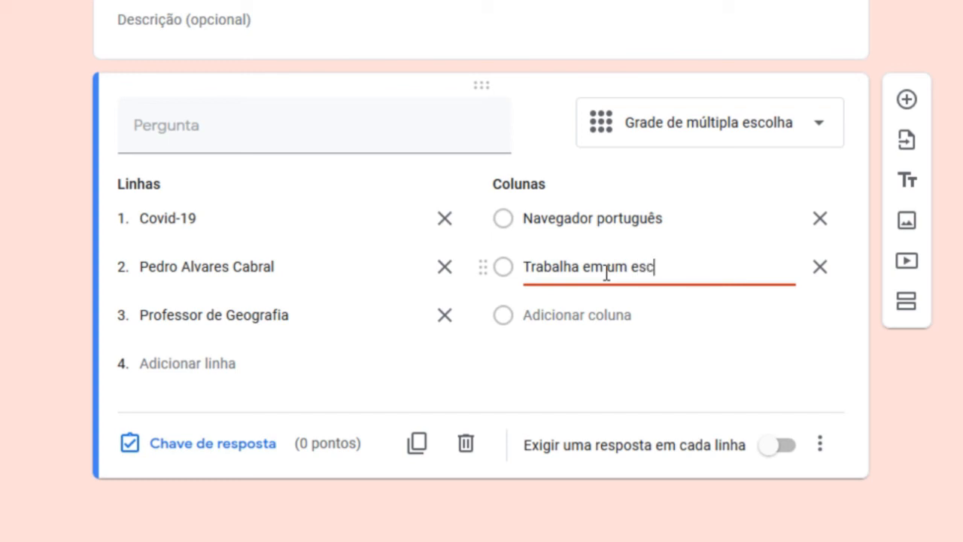
text(ola)
click(575, 314)
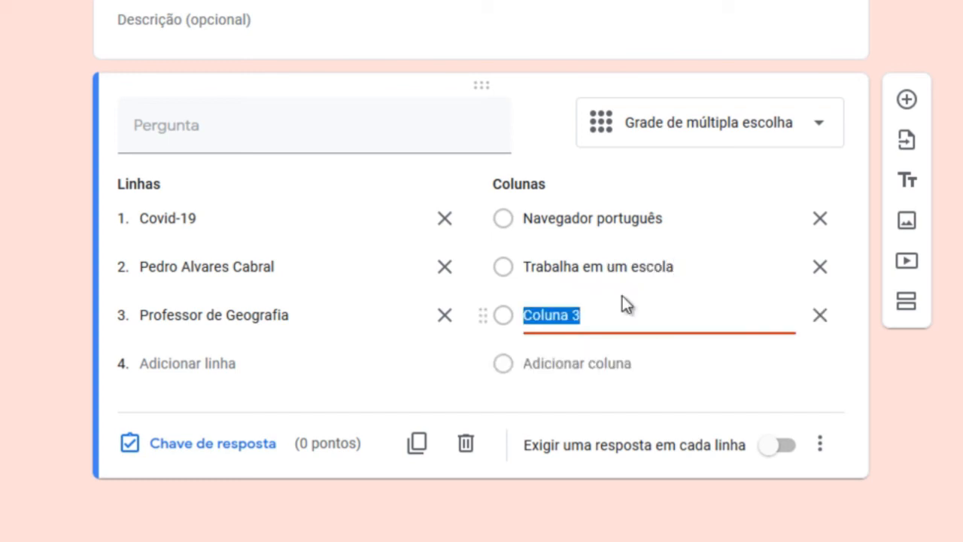
text(É uma d)
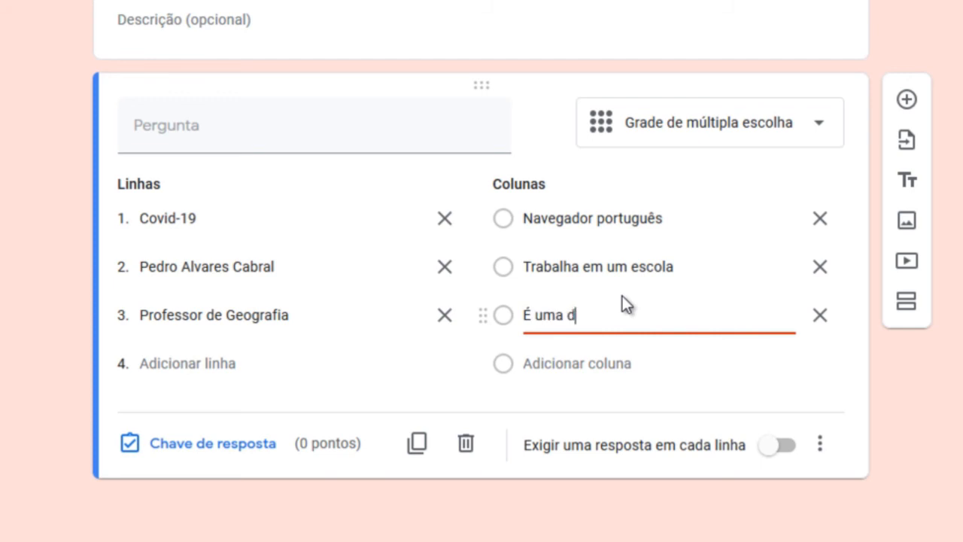
text(oença)
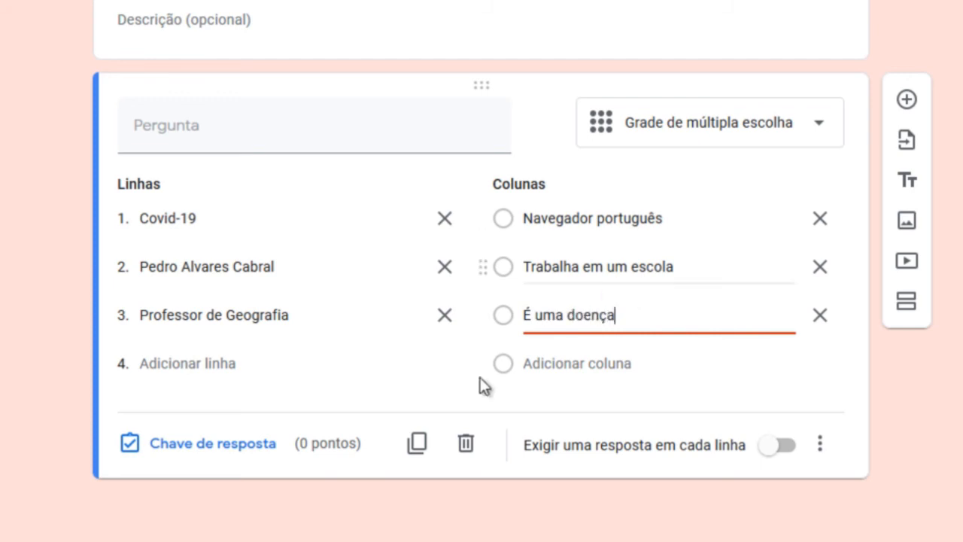
In the grid question's answer key, give each row 1 point and mark "É uma doença" as correct for Covid-19
click(219, 450)
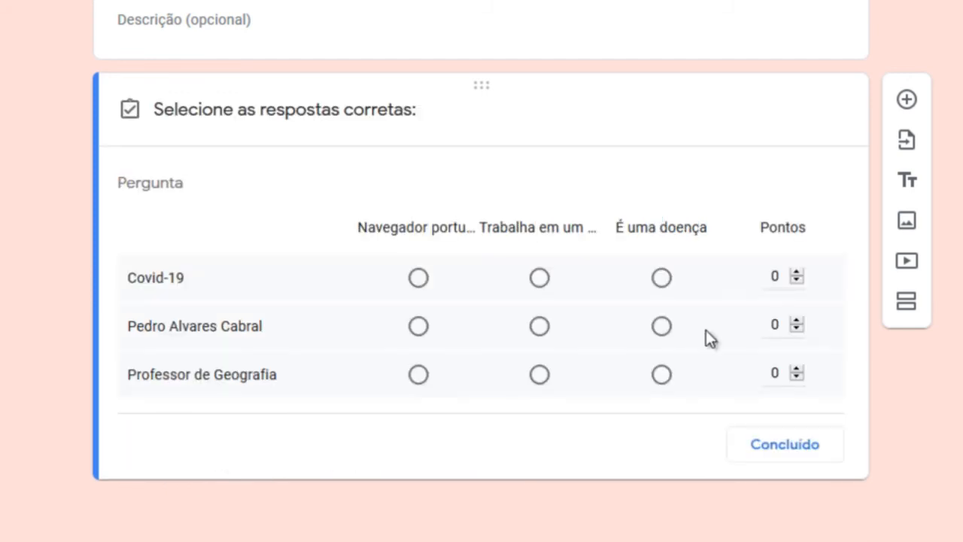
click(796, 274)
click(796, 321)
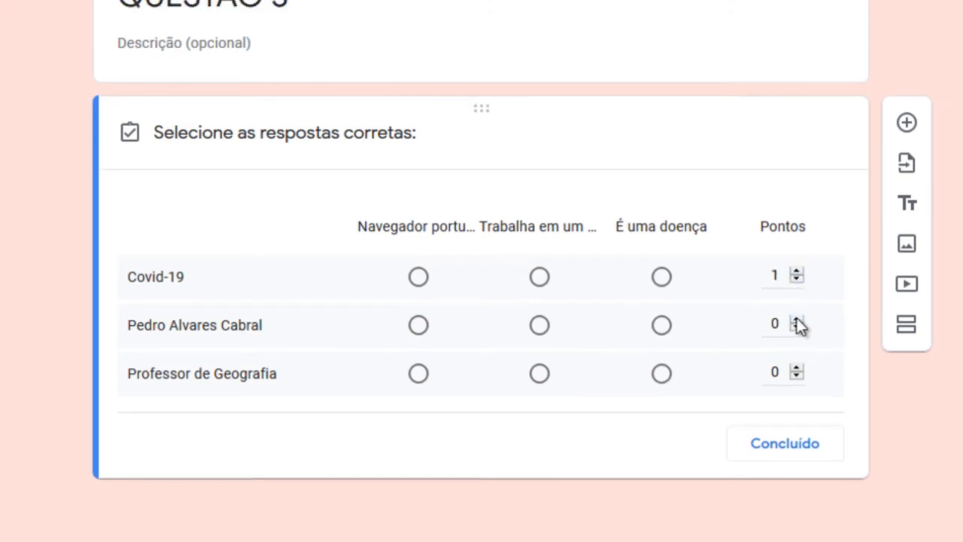
click(796, 369)
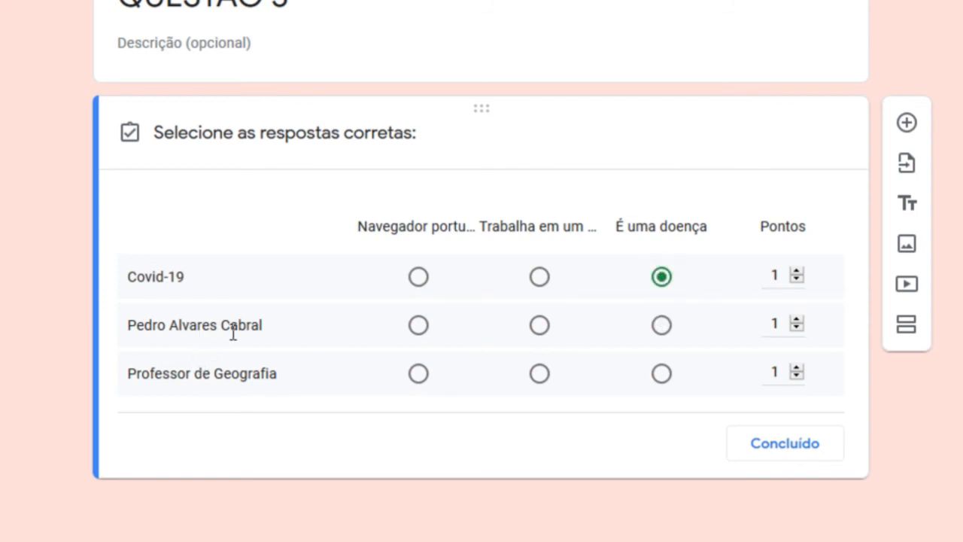
Mark "Navegador português" as correct for Pedro Alvares Cabral and "Trabalha em um escola" for Professor de Geografia, and finish the answer key
click(416, 330)
click(538, 374)
click(771, 457)
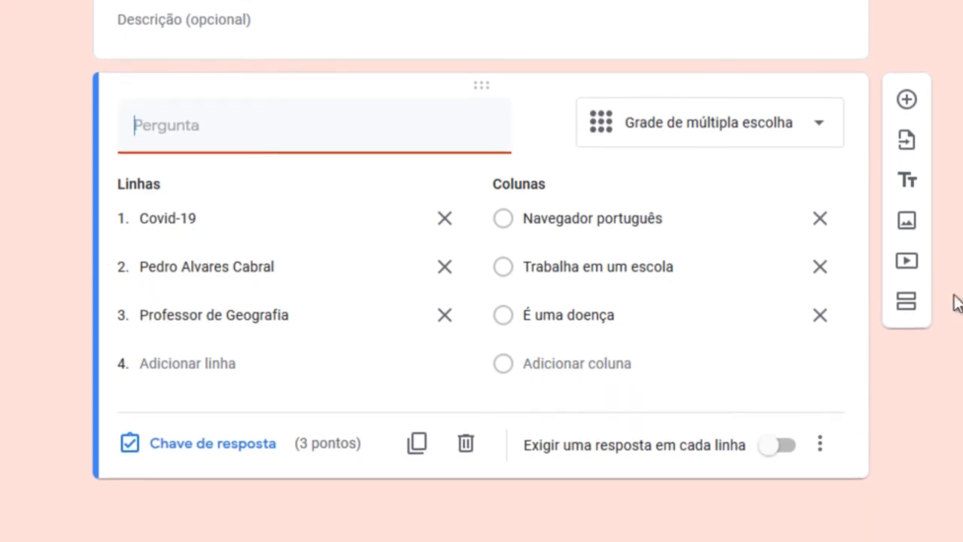
Add a new section after the grid question and title it "QUESTÃO 4"
click(912, 305)
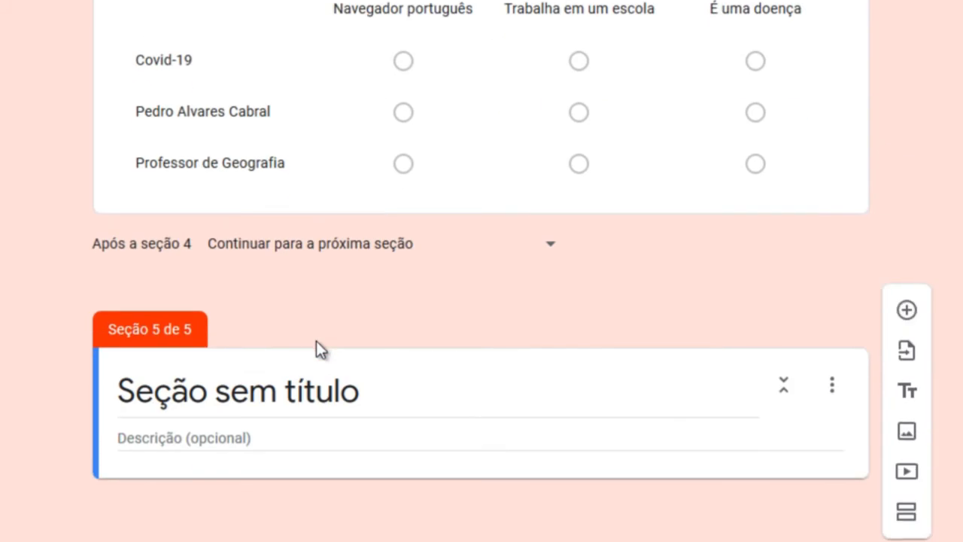
text(qu)
key(BackSpace)
key(BackSpace)
text(QUESTÃO 4)
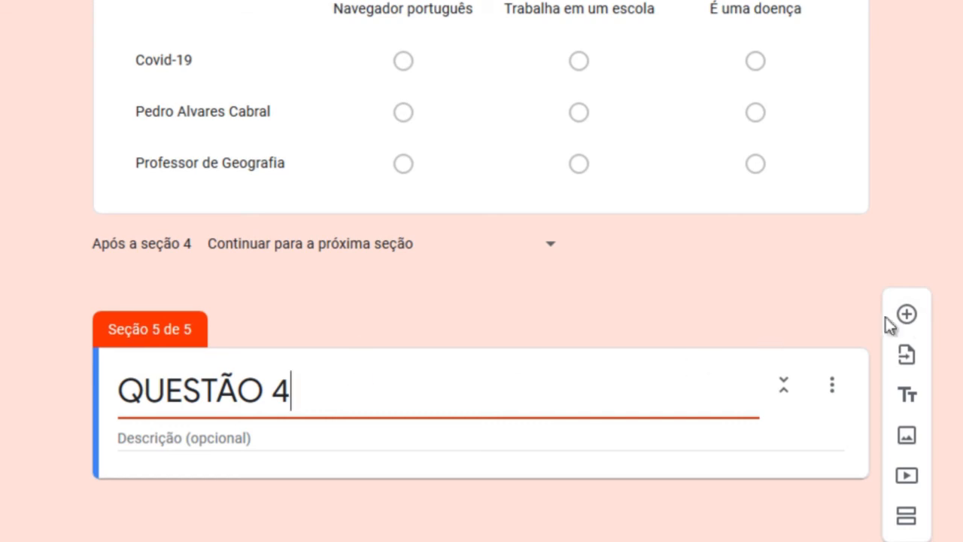
Add a question to the QUESTÃO 4 section and set its type to Caixas de seleção
click(906, 314)
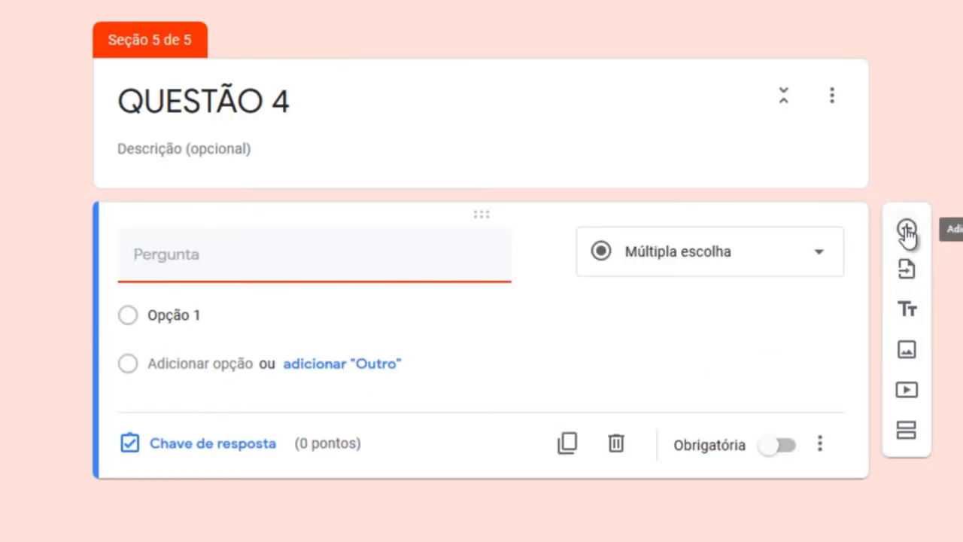
click(906, 231)
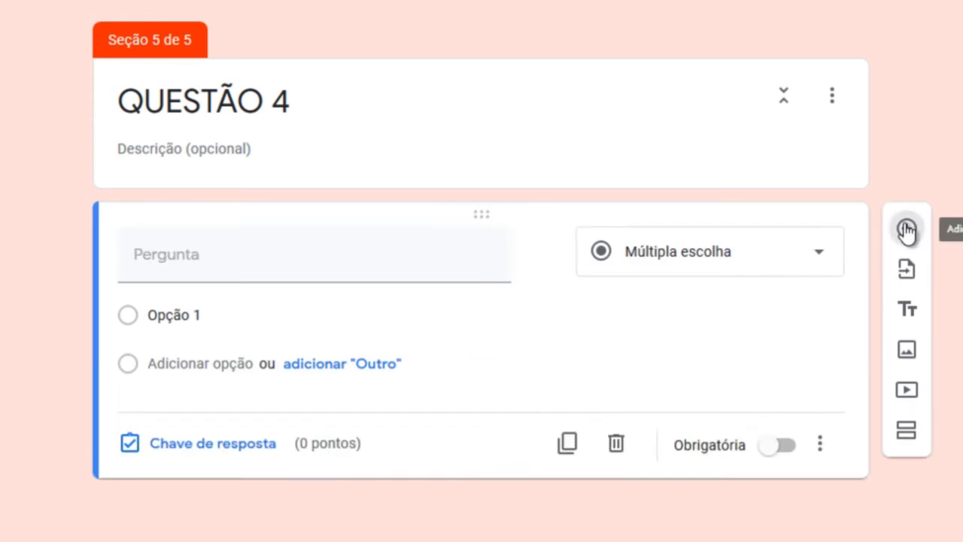
click(907, 231)
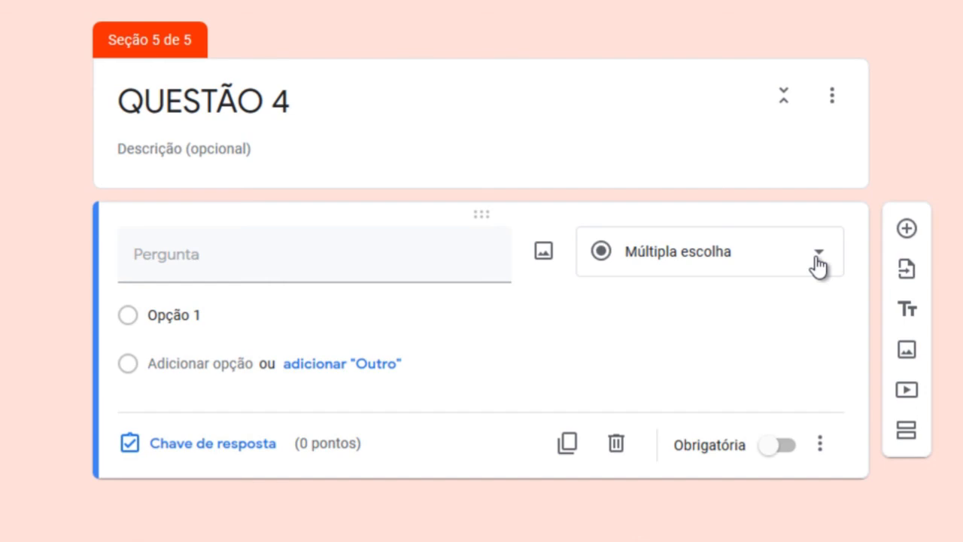
click(817, 265)
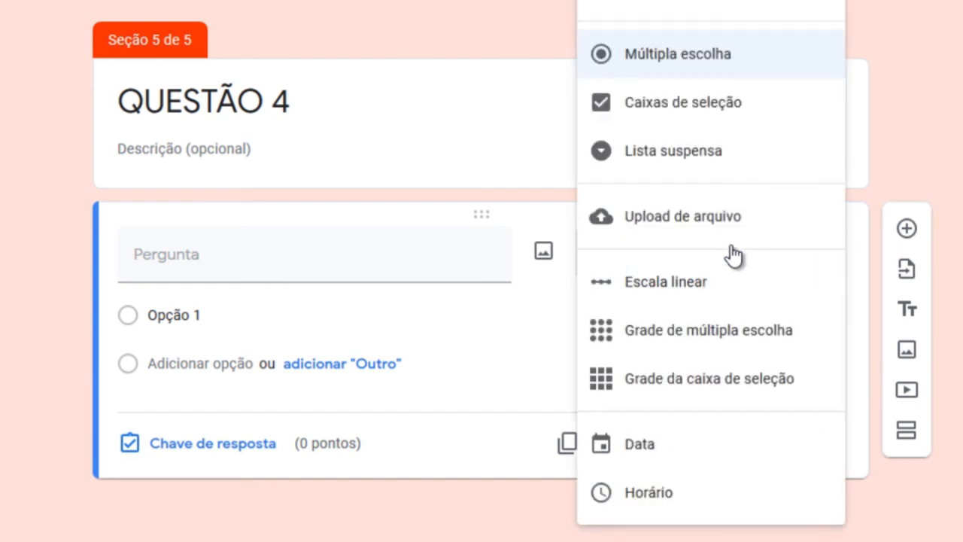
click(658, 113)
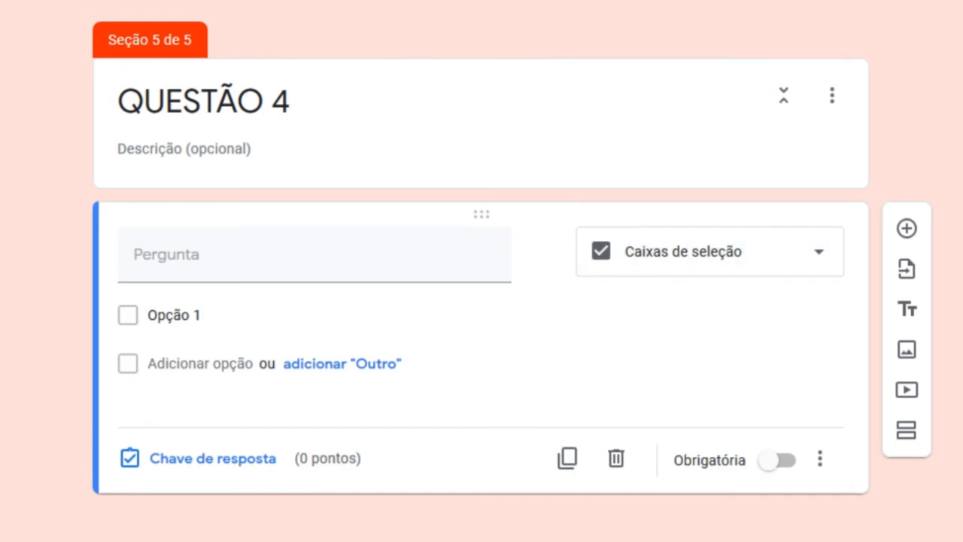
Enter "Qual é o seu ou os seus times de preferência?" as the text of the checkbox question in QUESTÃO 4
click(181, 238)
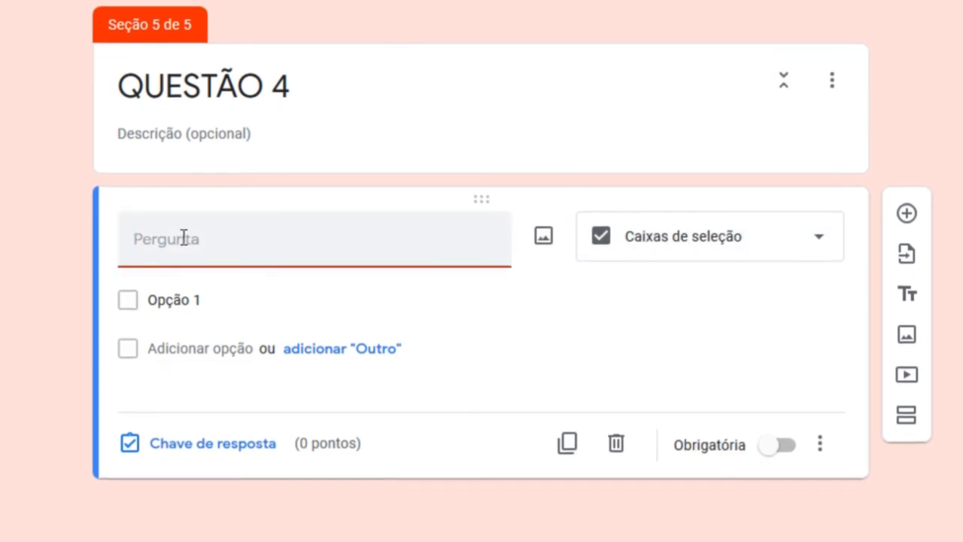
text(Qual)
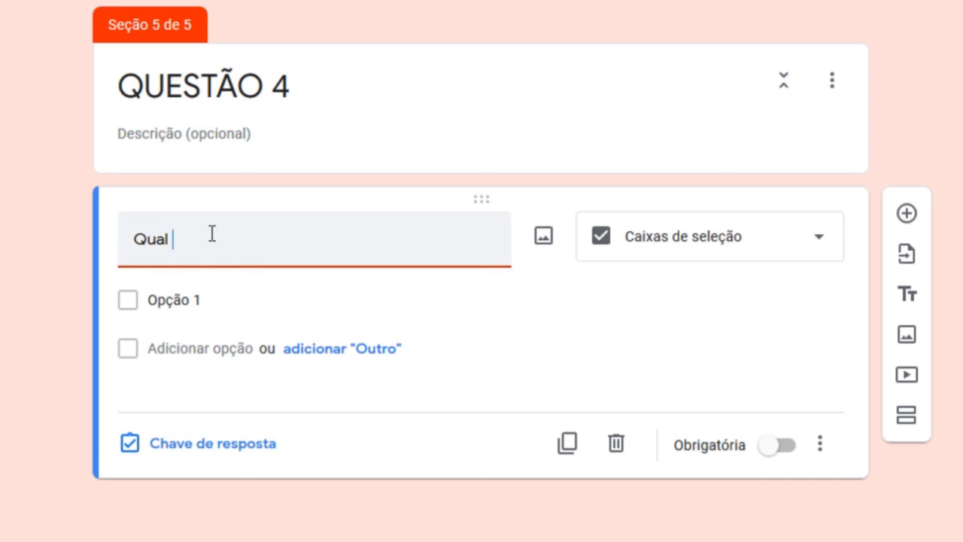
text( ´´e)
key(BackSpace)
key(BackSpace)
key(BackSpace)
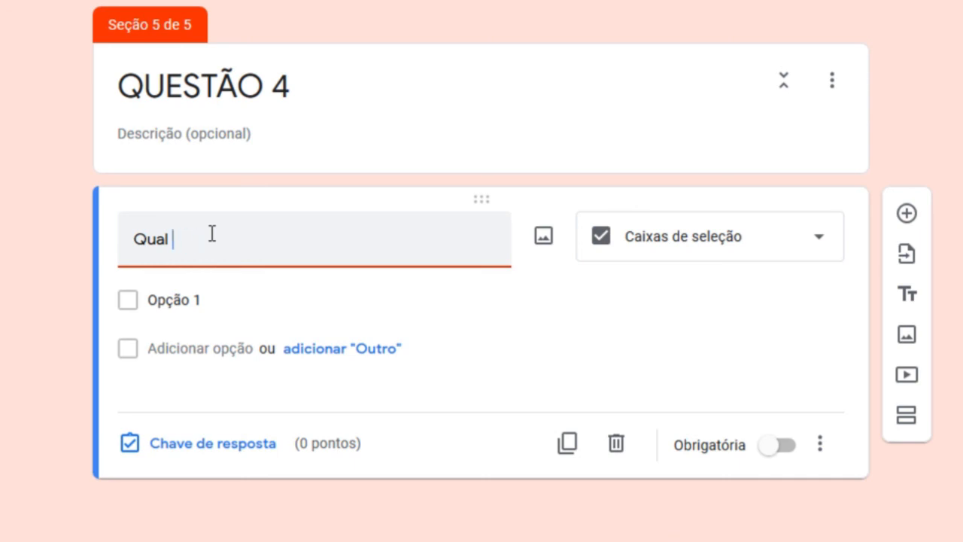
text(é o seu ou os seus times de preferência?)
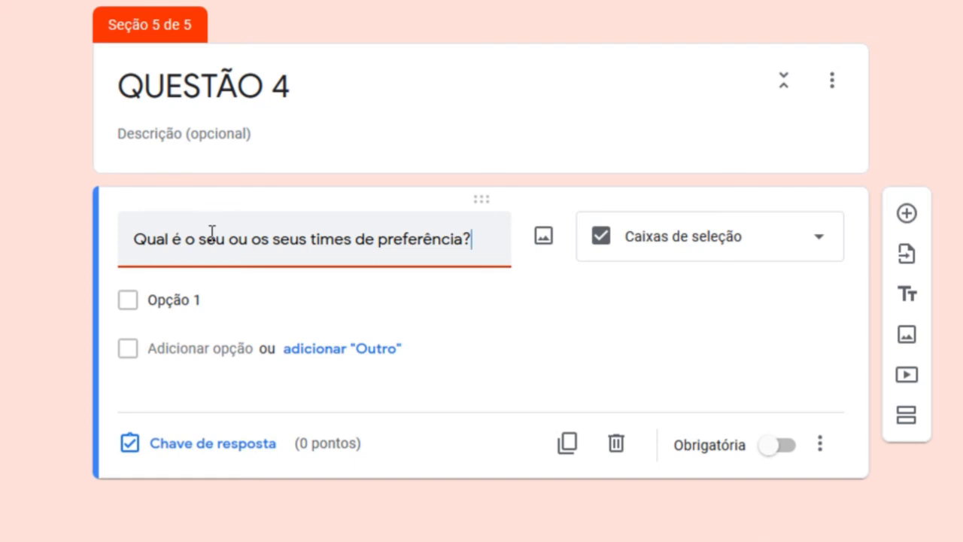
Enter "Flamengo" and "Corinthians" as the first two options of the checkbox question
click(198, 293)
text(Fla)
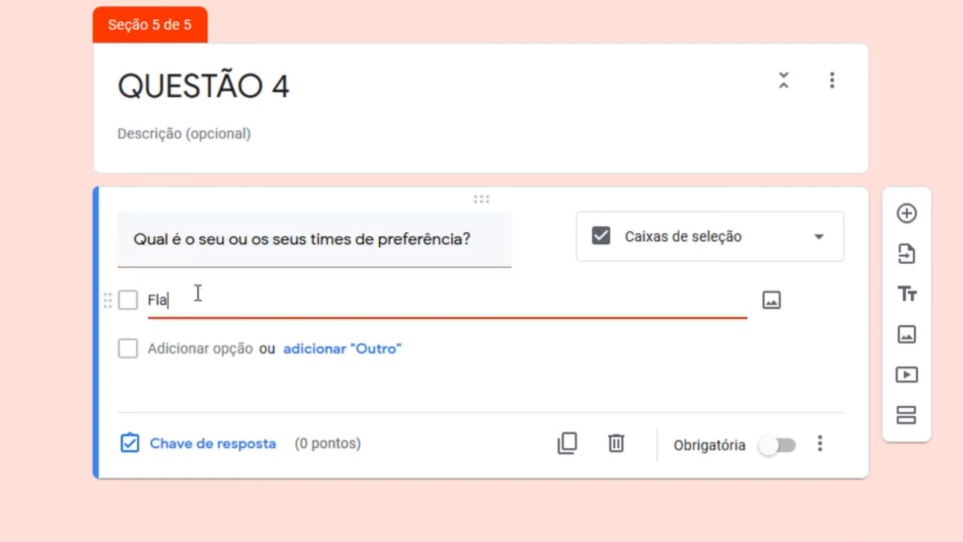
text(mengo)
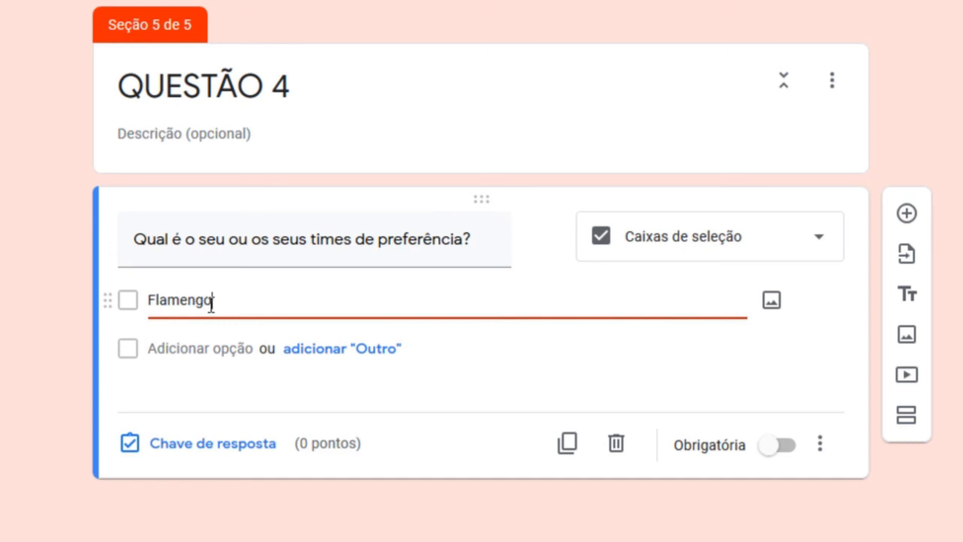
click(191, 348)
text(C)
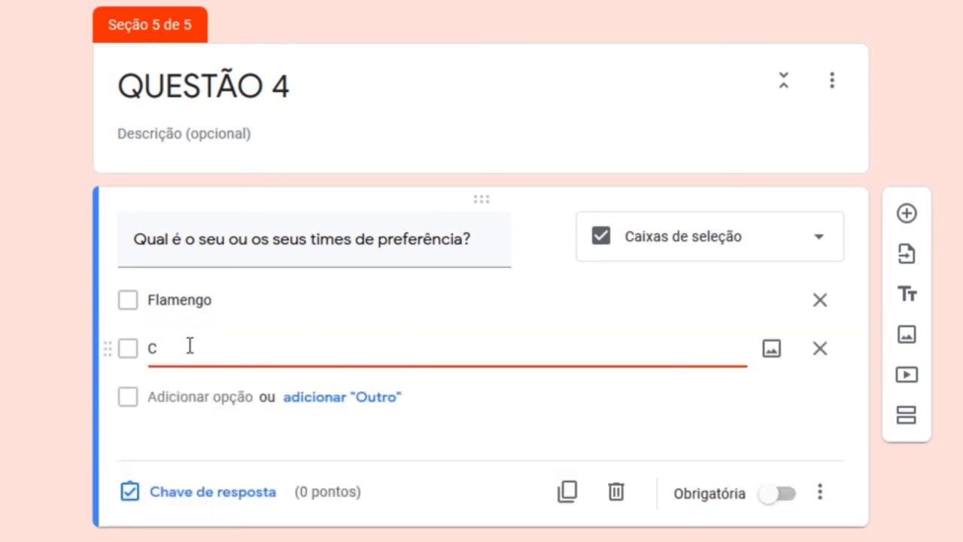
text(orinthian)
key(BackSpace)
text(ans)
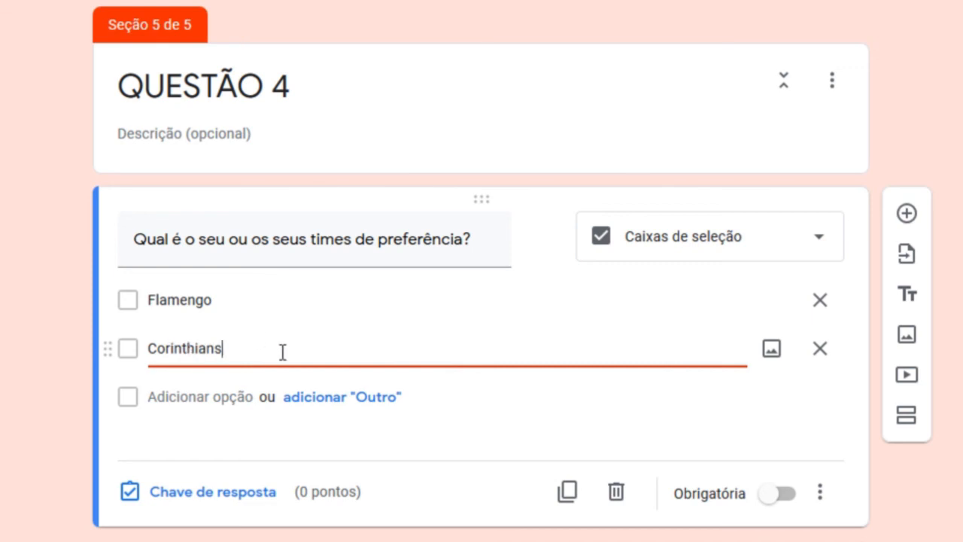
Add "Seleção Brasileira" and "Barcelona" as the third and fourth options of the checkbox question
click(199, 395)
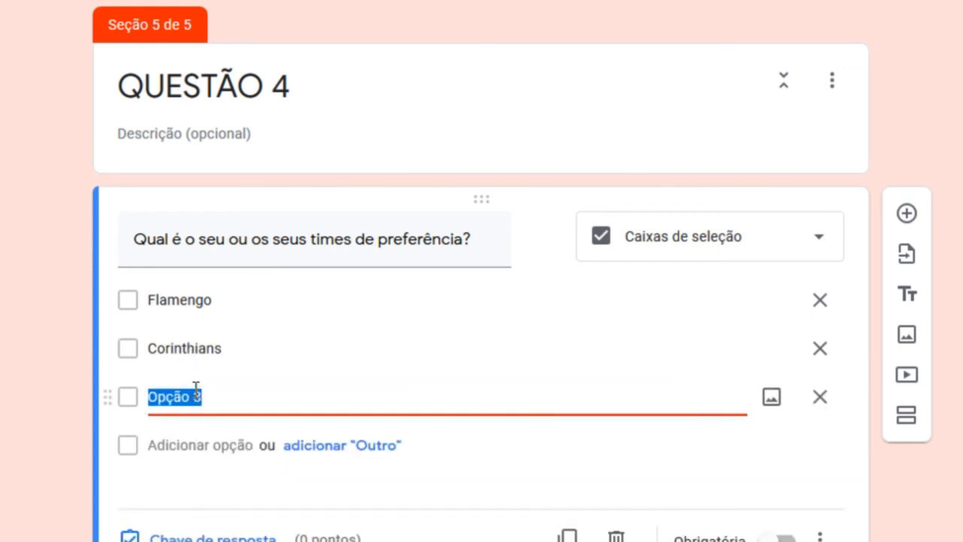
text(se)
key(BackSpace)
text(Sl)
key(BackSpace)
text(eleção Brasileira)
scroll(204, 399, down, 1)
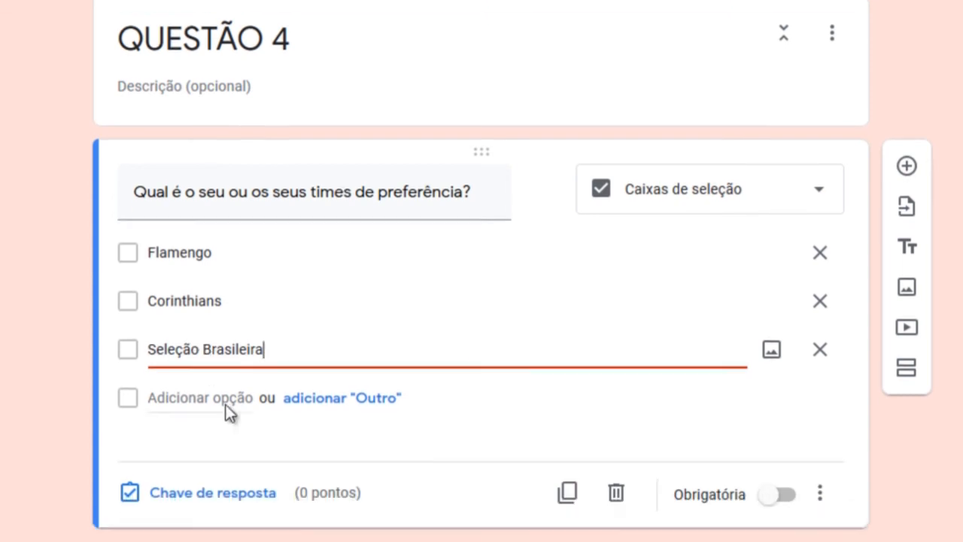
click(166, 350)
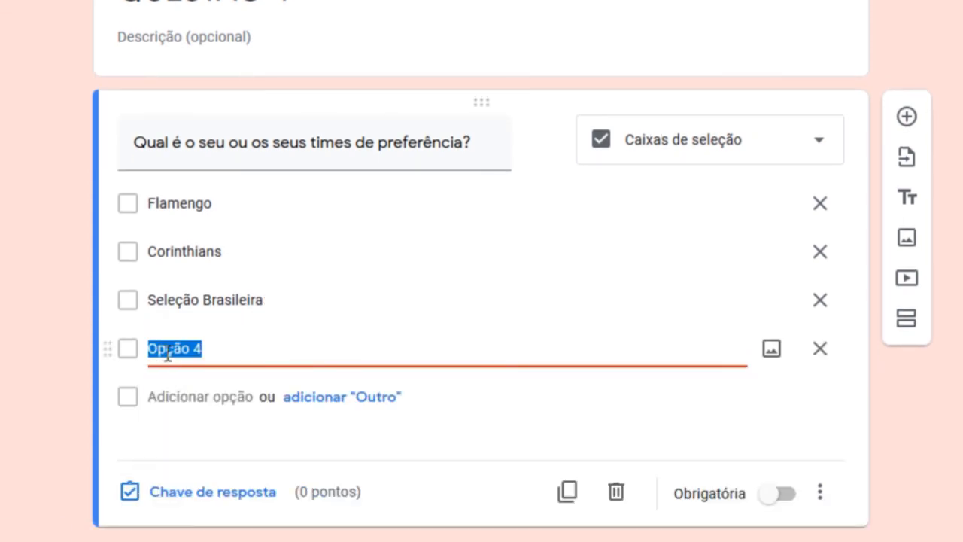
text(Barcelona)
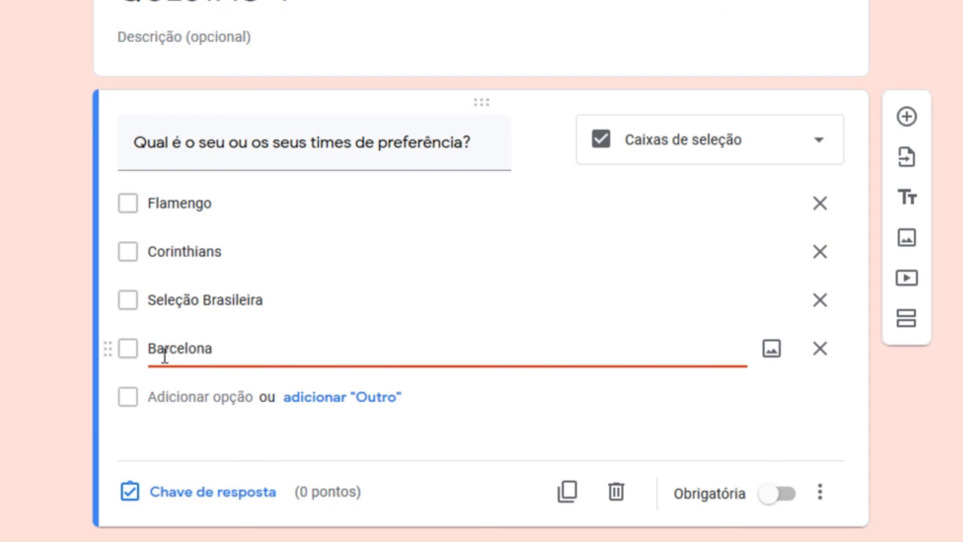
Add "Real Madri" as the fifth option of the checkbox question
click(193, 393)
text(re)
key(BackSpace)
text(Real m)
key(BackSpace)
text(Madri)
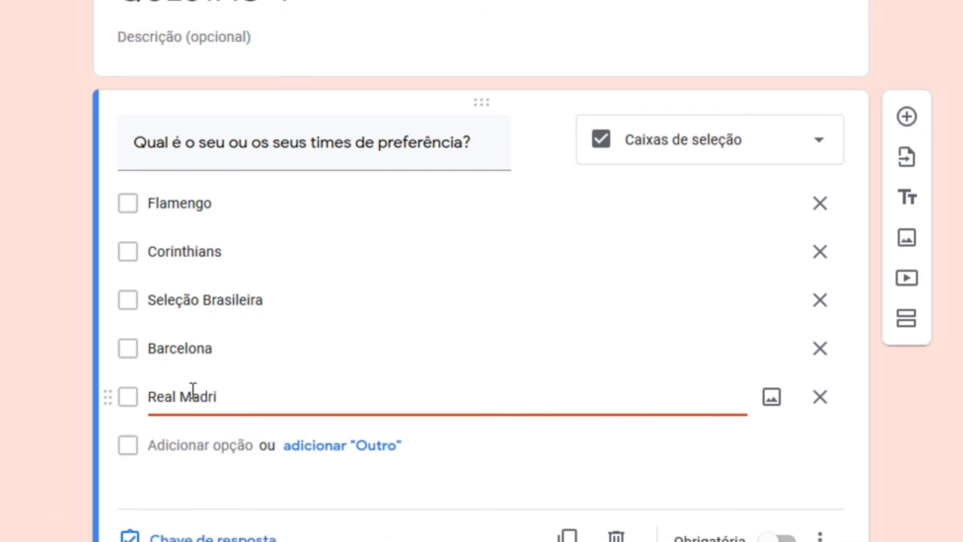
In the checkbox question's answer key, assign 1 point and mark Corinthians, Seleção Brasileira and Real Madri as correct
scroll(203, 343, down, 2)
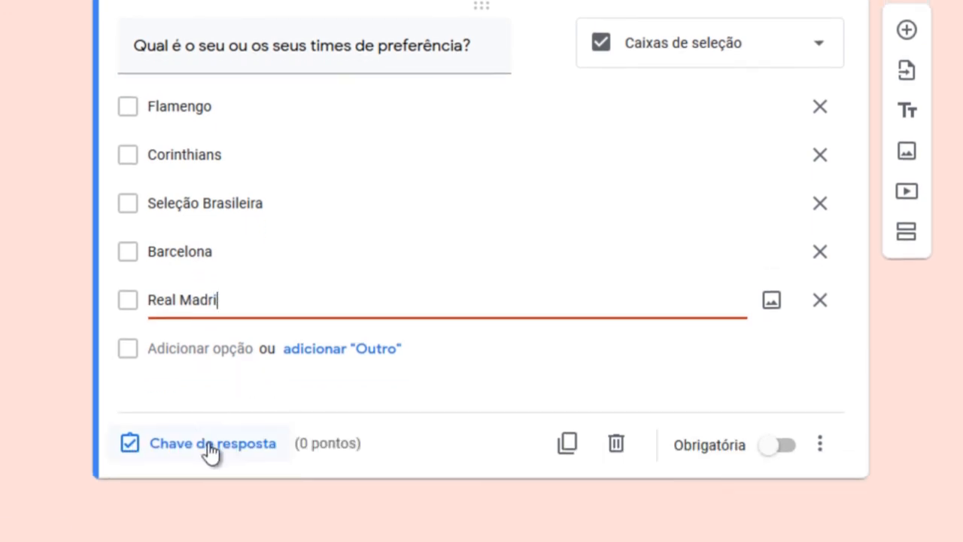
click(210, 451)
click(782, 156)
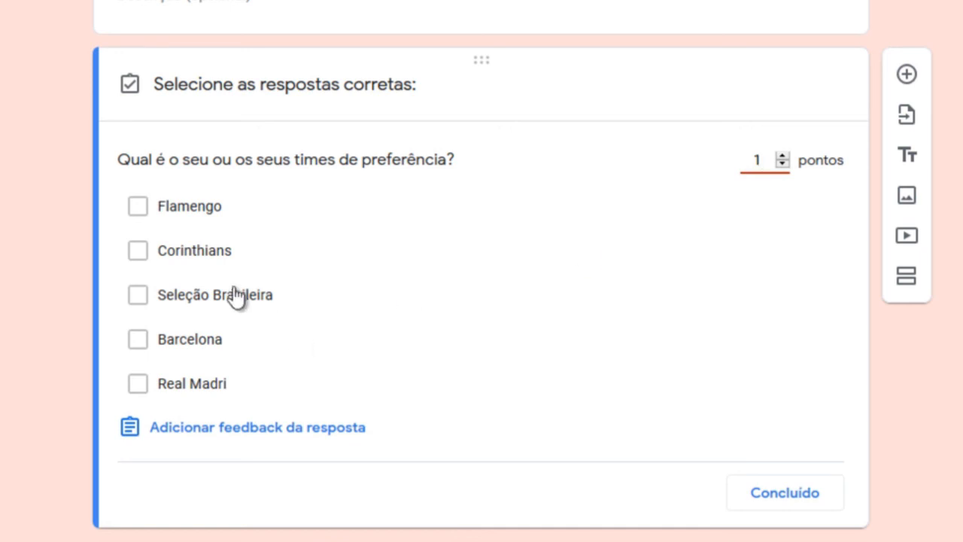
click(145, 261)
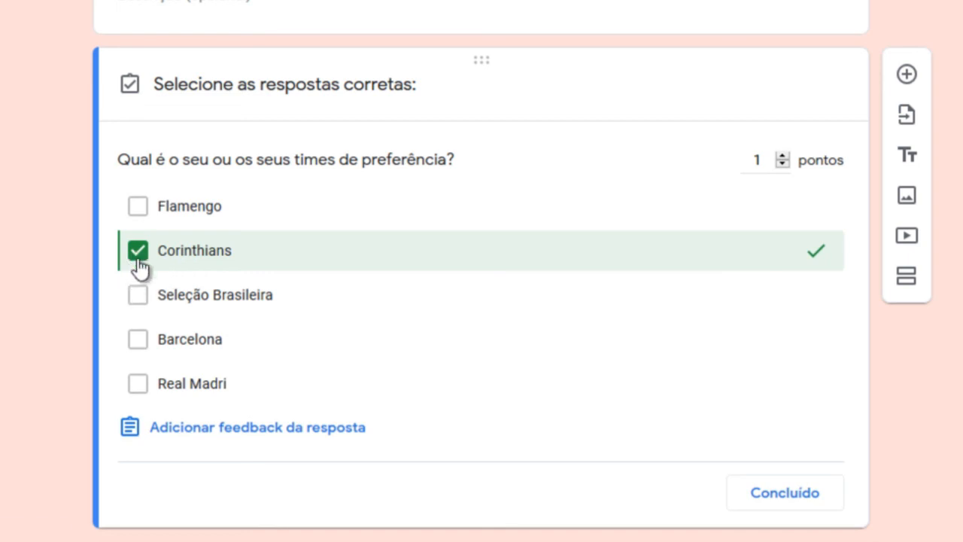
click(135, 303)
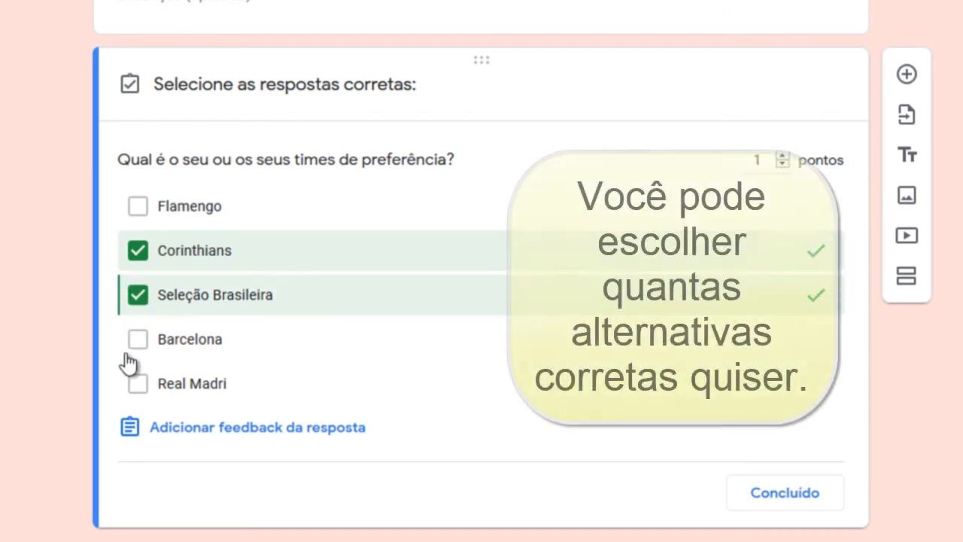
click(137, 385)
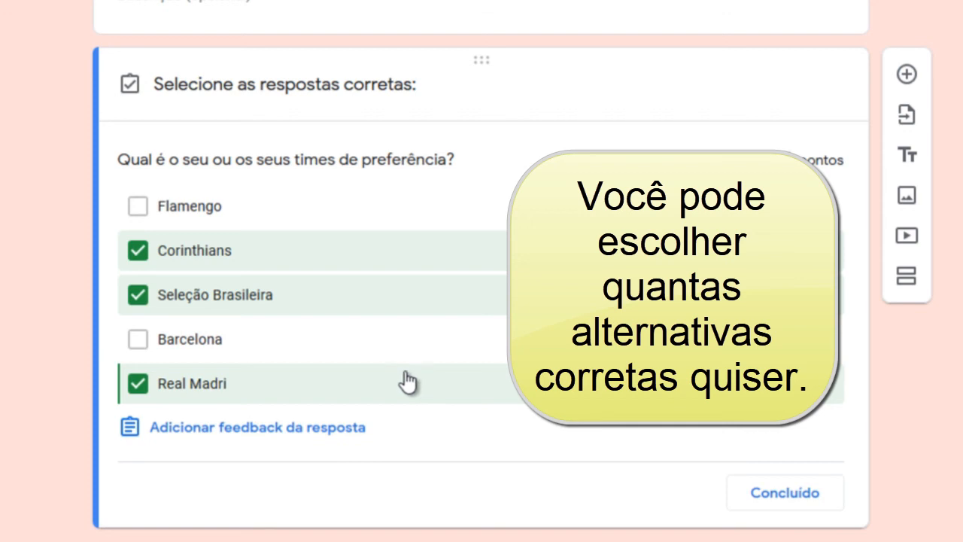
click(789, 495)
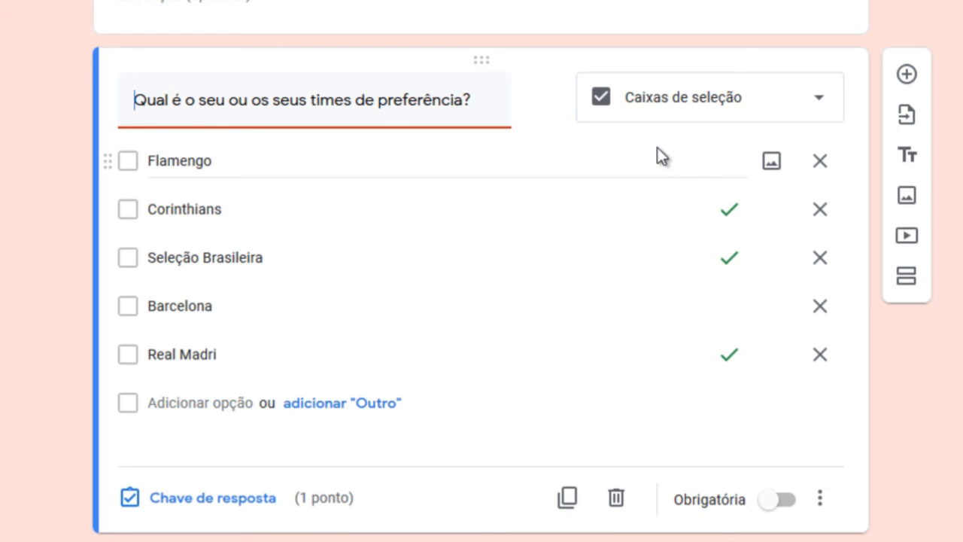
Close the quiz form and open the Covid-19 draft assignment for editing in Google Classroom
scroll(657, 147, up, 15)
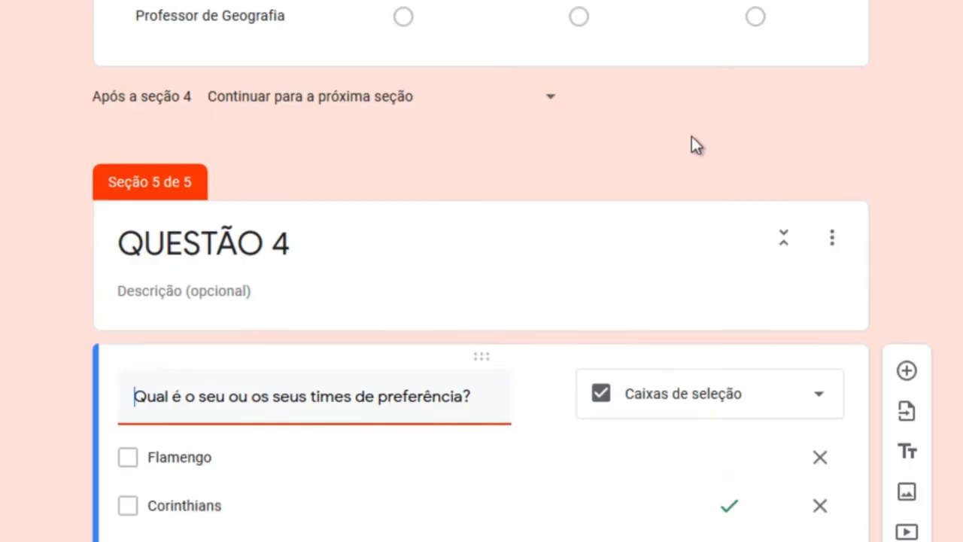
scroll(700, 123, up, 8)
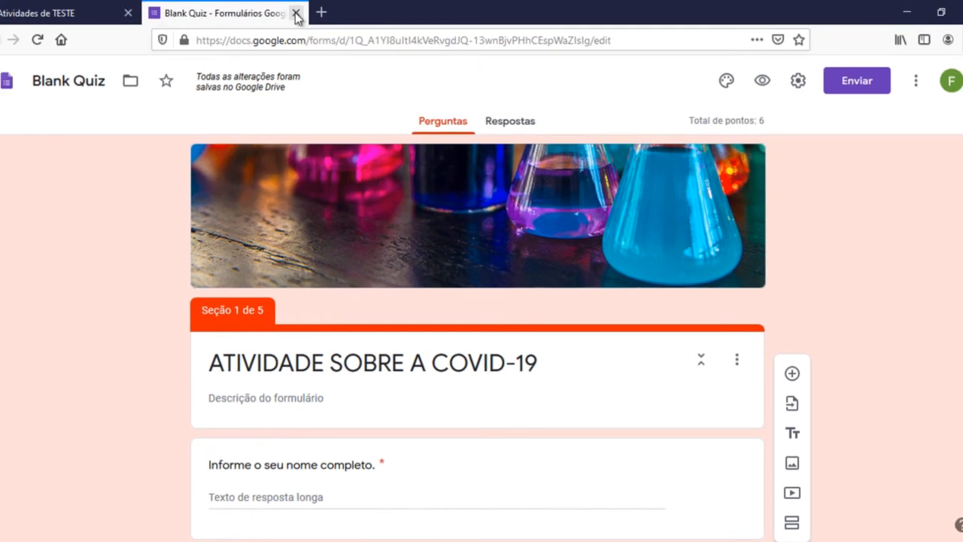
click(296, 13)
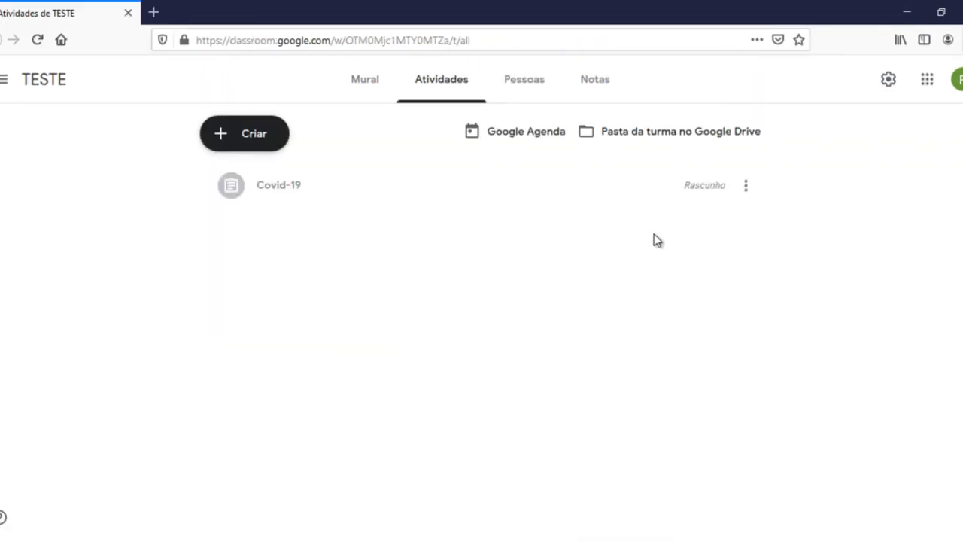
click(746, 188)
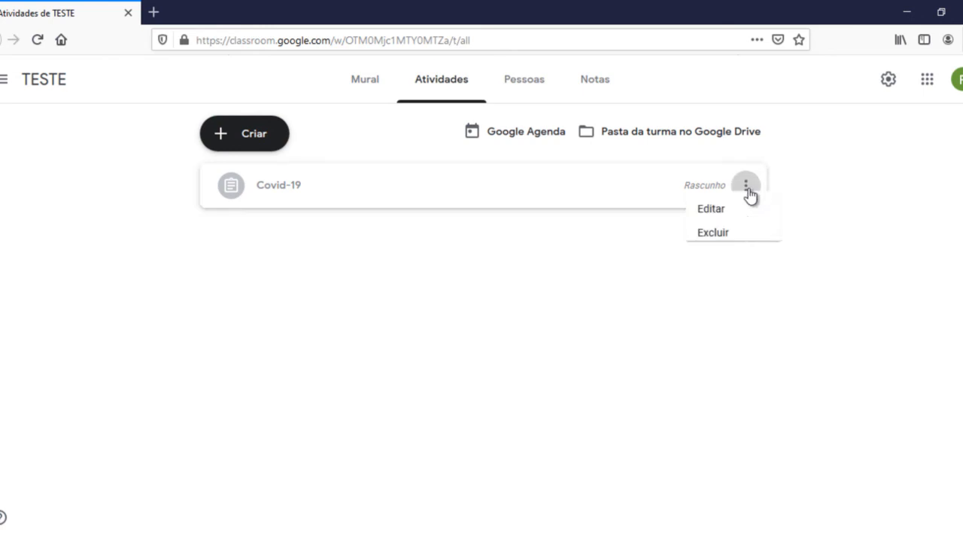
click(681, 222)
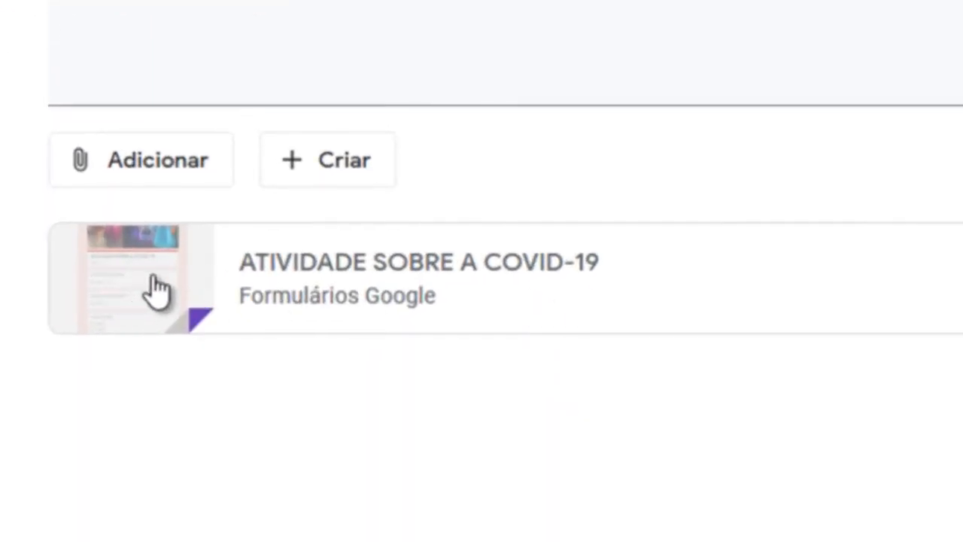
click(71, 193)
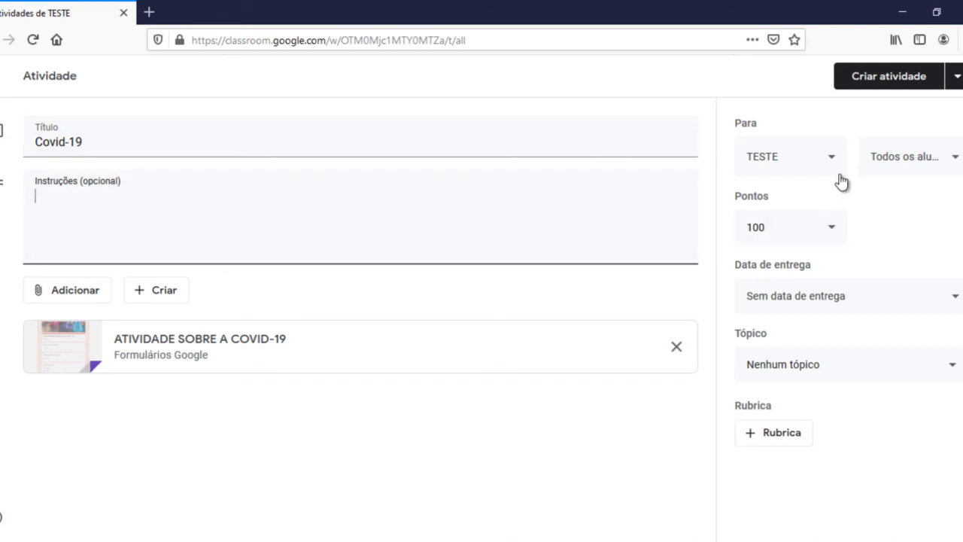
Add the 7º ano A, 8º ano A and 1º ano A classes to the assignment's recipients
click(837, 168)
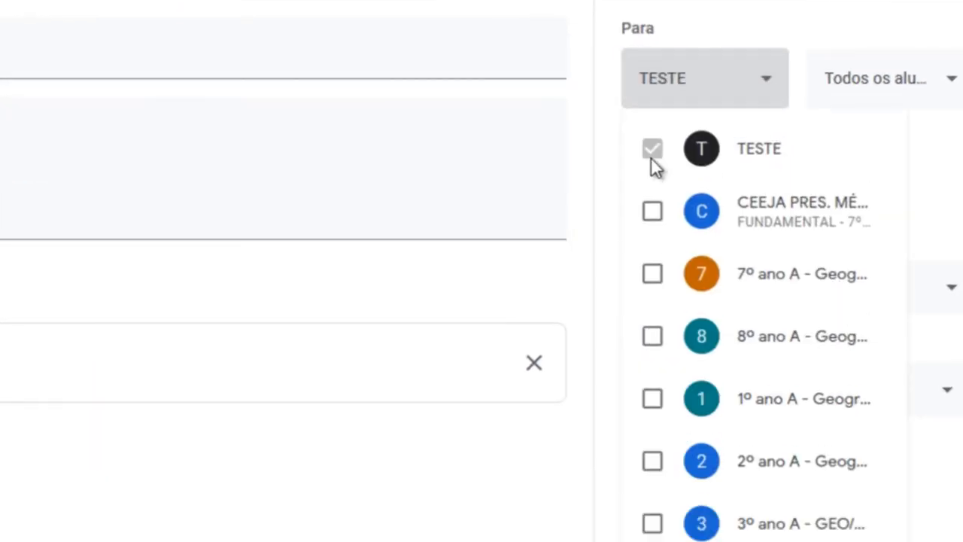
click(653, 276)
click(652, 338)
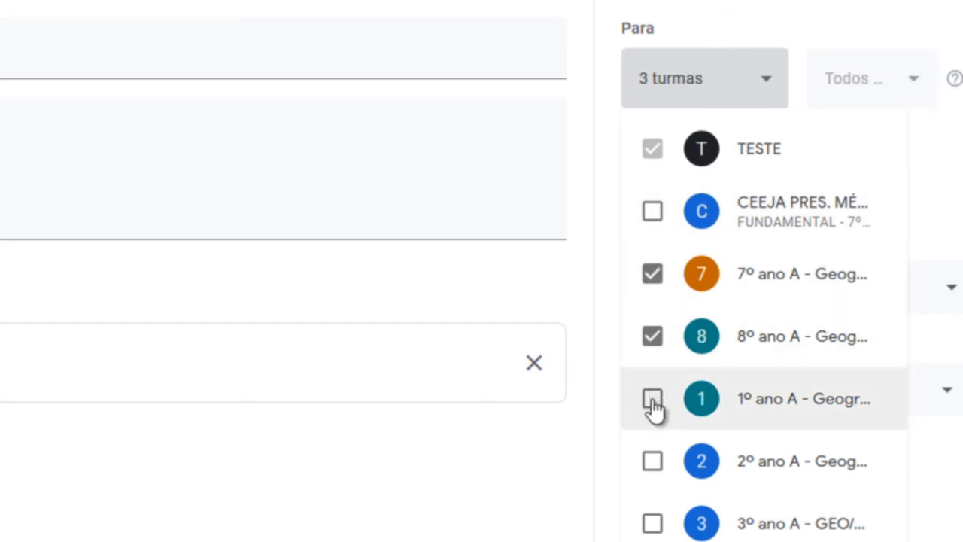
click(652, 398)
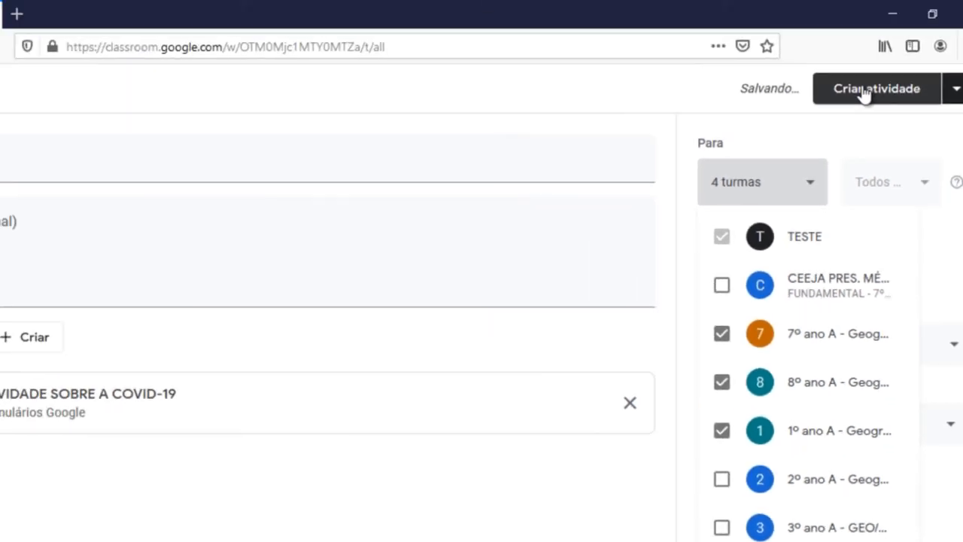
Remove the 1º ano A, 8º ano A and 7º ano A classes from the assignment's recipients, keeping only TESTE
click(724, 432)
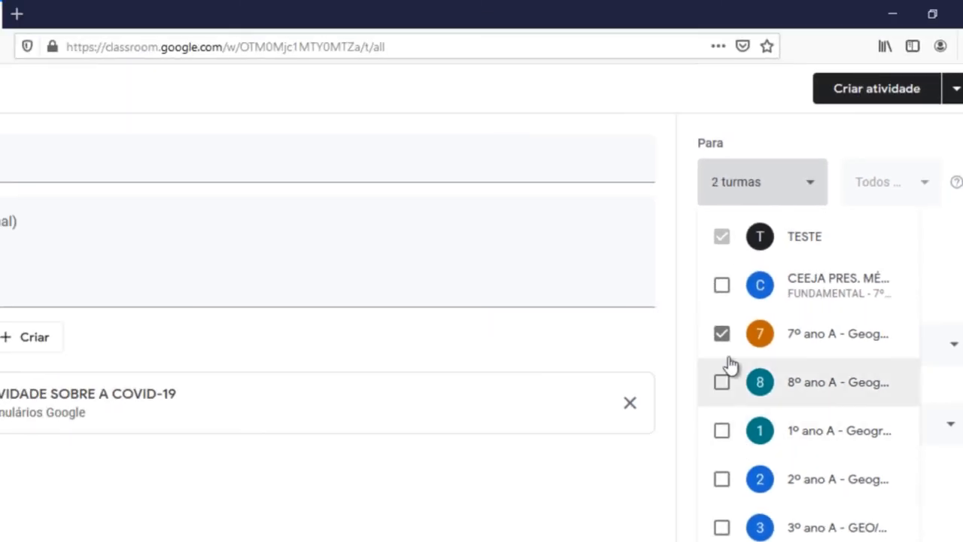
click(722, 382)
click(722, 333)
click(595, 241)
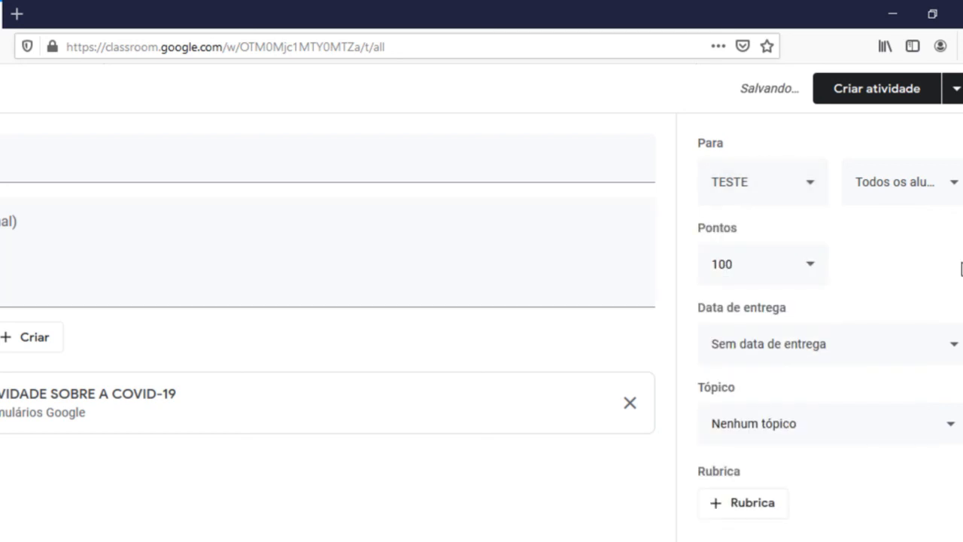
Set the Covid-19 assignment's points to 2
click(752, 267)
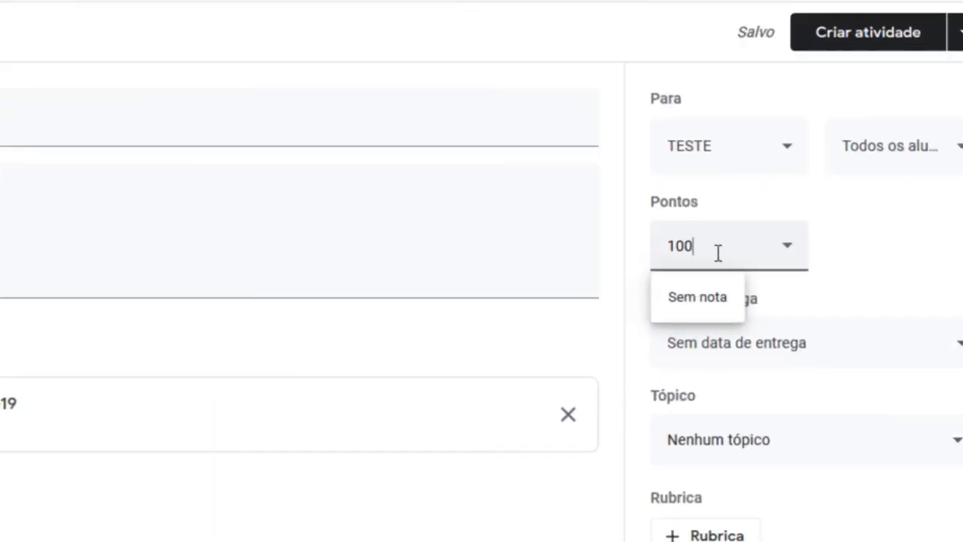
key(BackSpace)
key(BackSpace)
key(BackSpace)
text(2)
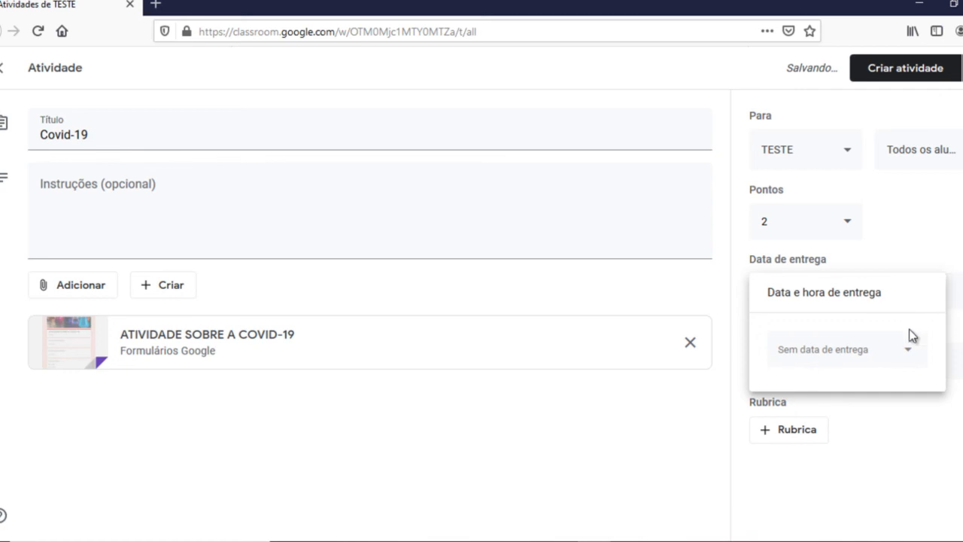
Set the assignment's due date to 28 April 2020
click(849, 355)
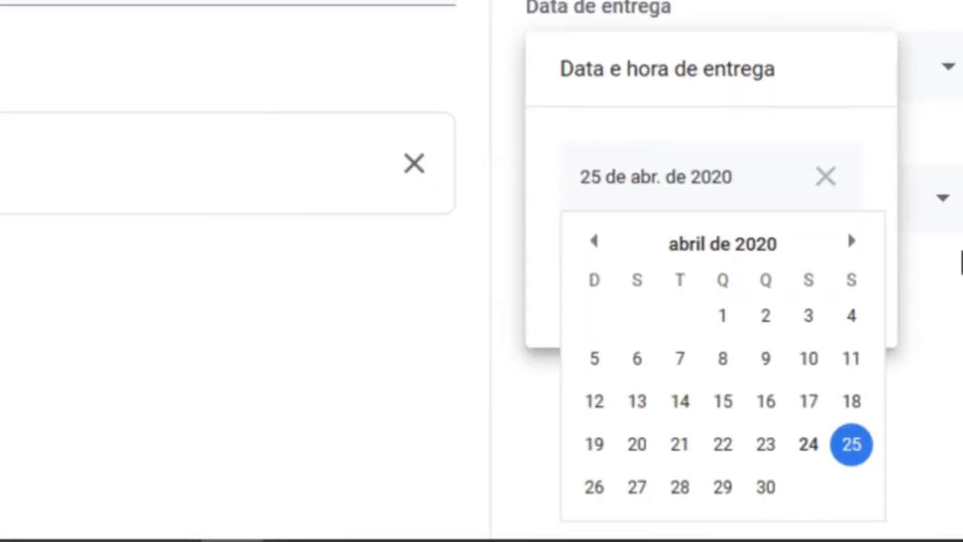
drag(896, 327, 909, 368)
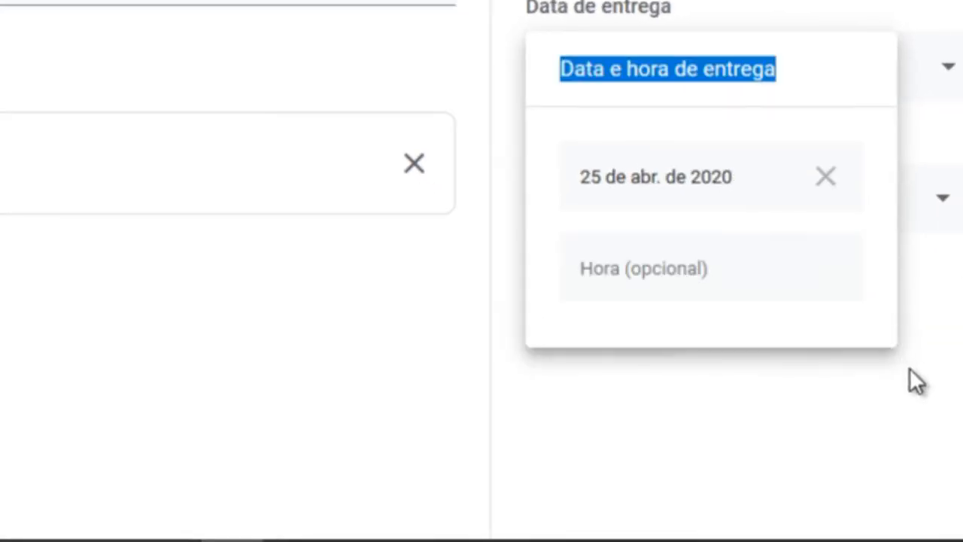
click(760, 181)
click(679, 489)
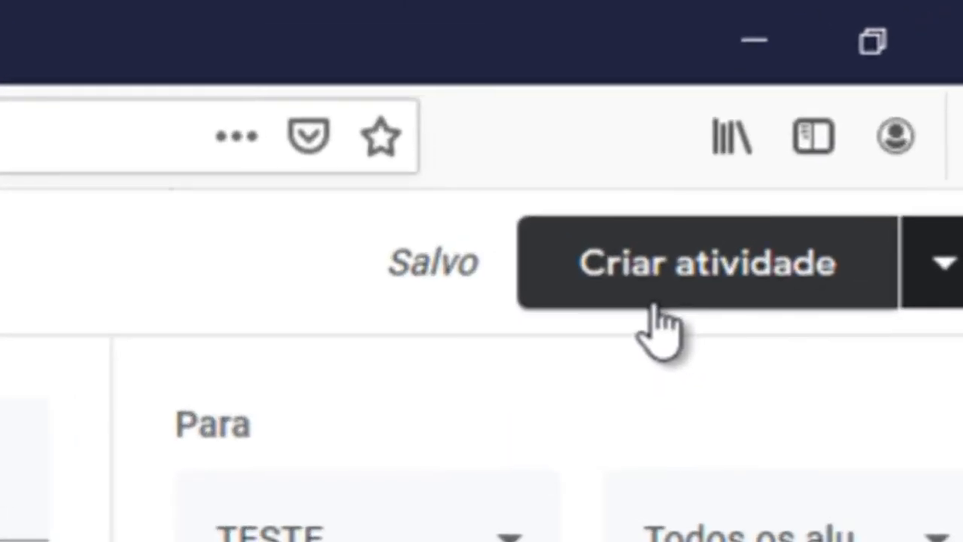
Choose to schedule the Covid-19 assignment instead of publishing it immediately, and set the scheduled date to 27 April 2020
click(933, 282)
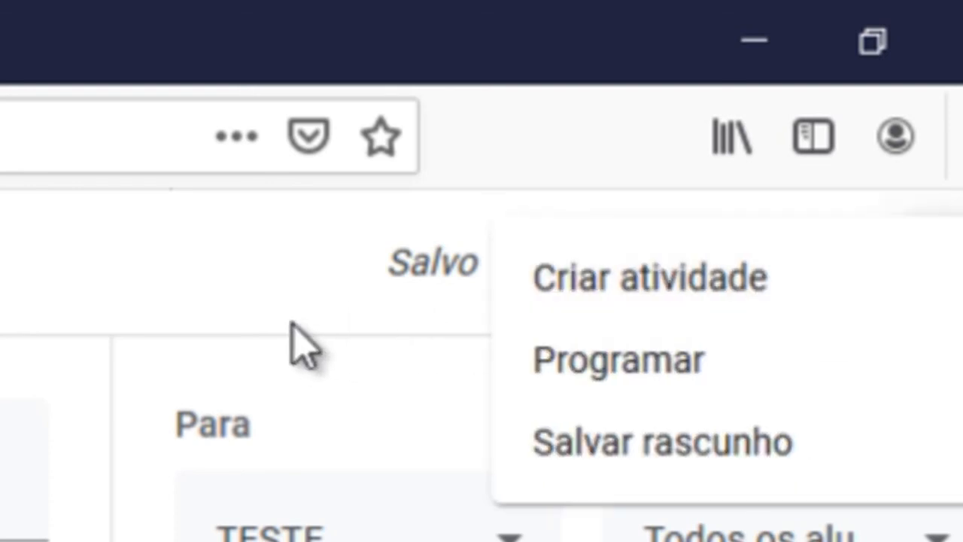
click(298, 344)
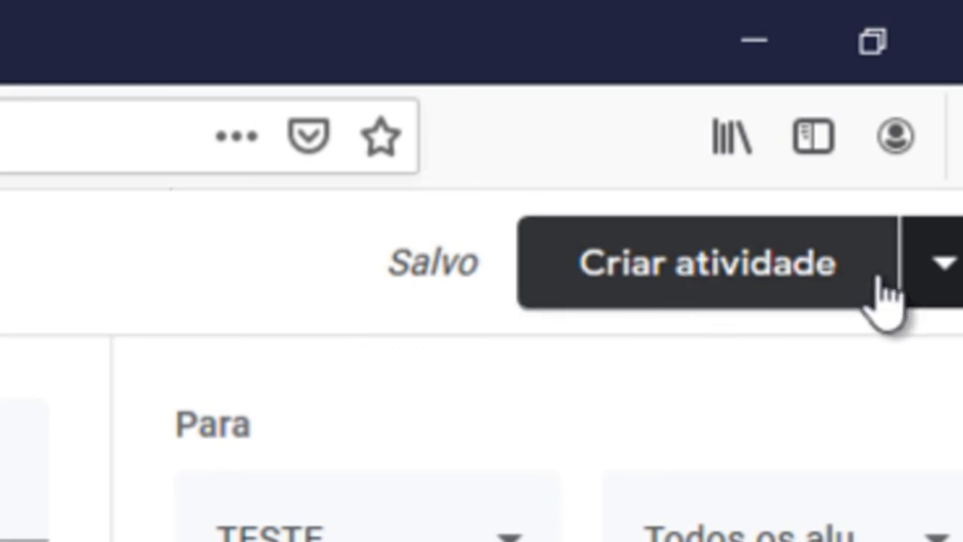
click(947, 295)
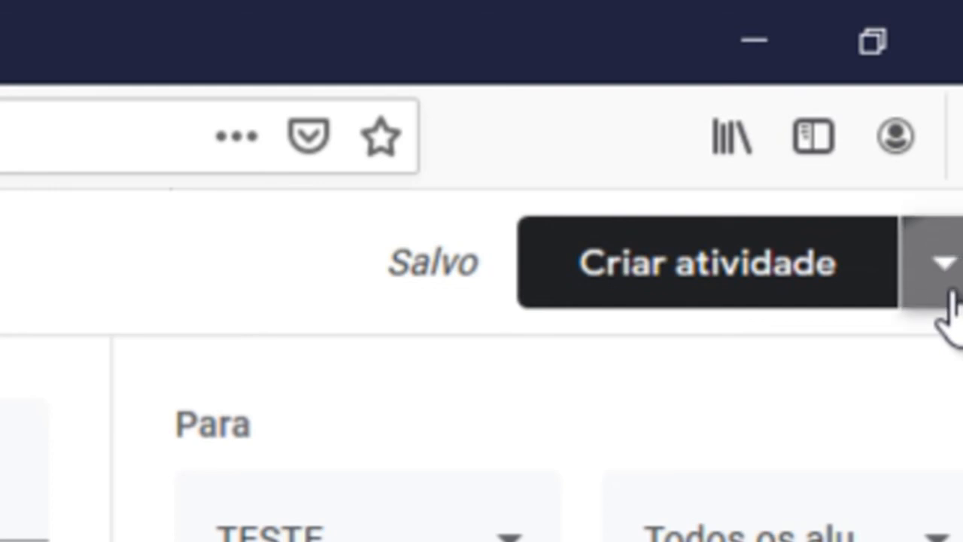
click(763, 380)
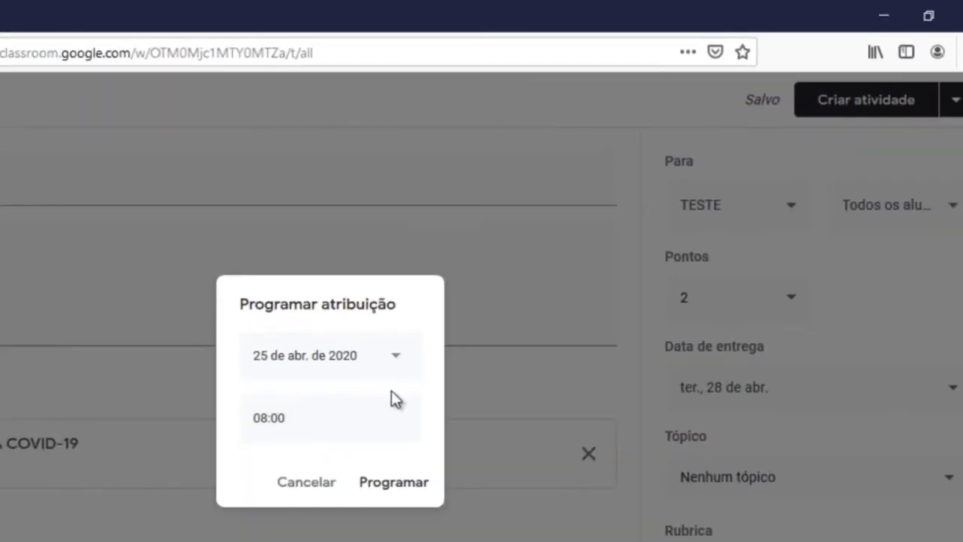
click(396, 368)
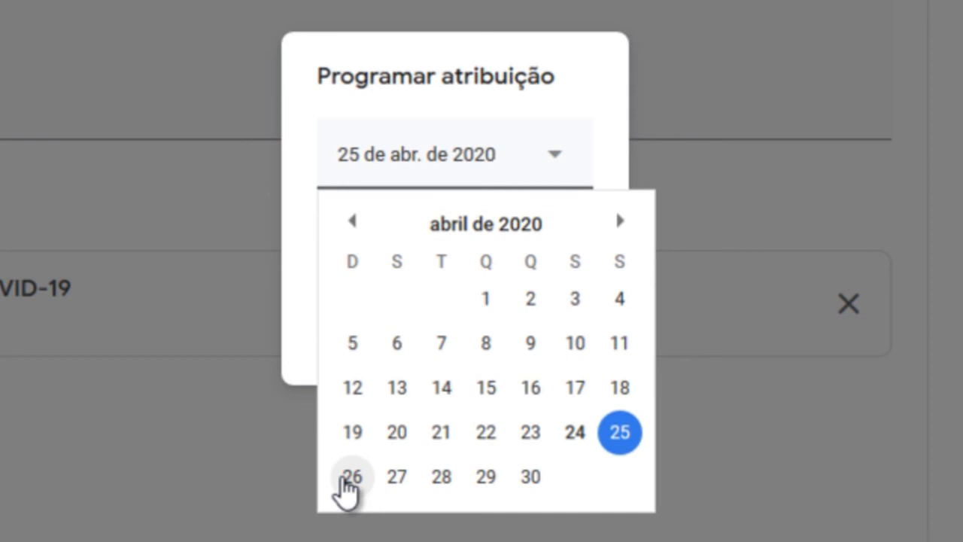
click(351, 476)
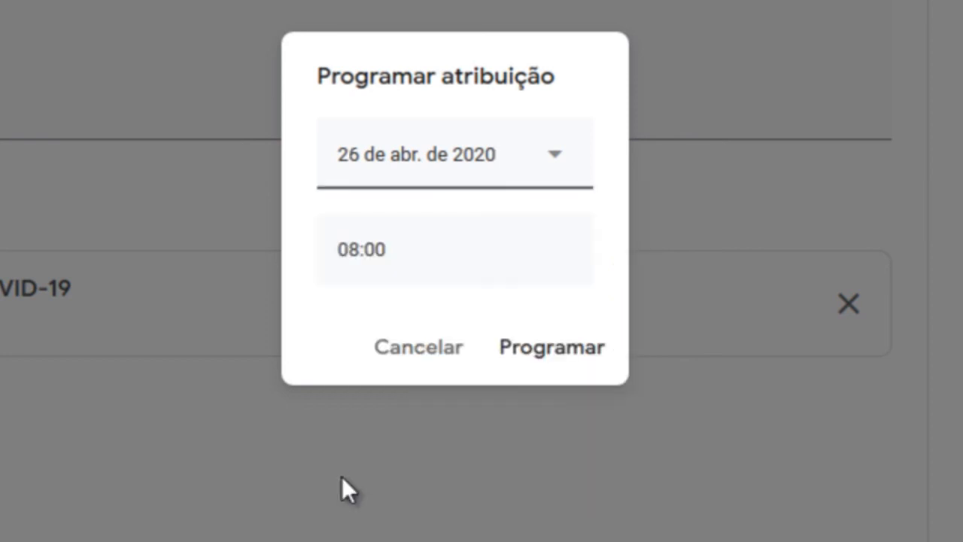
click(555, 158)
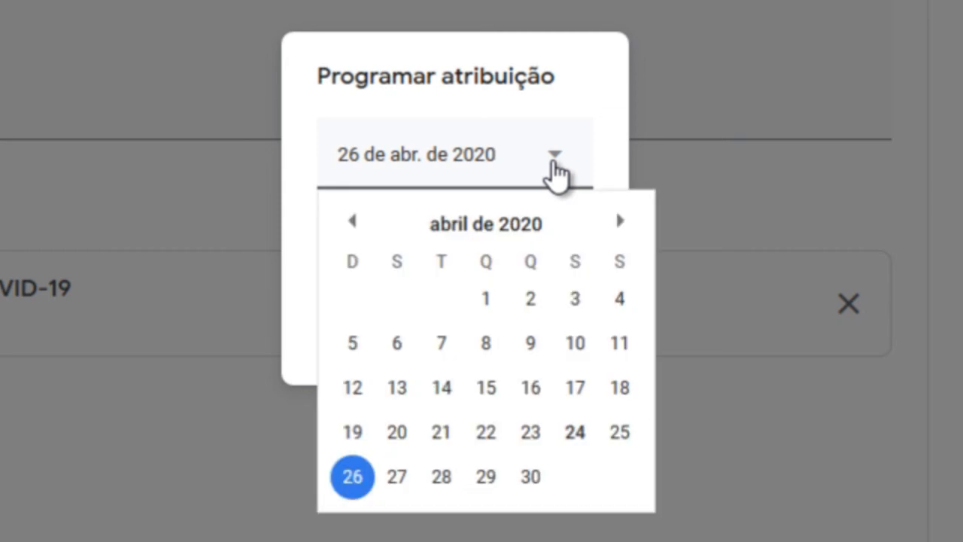
click(391, 480)
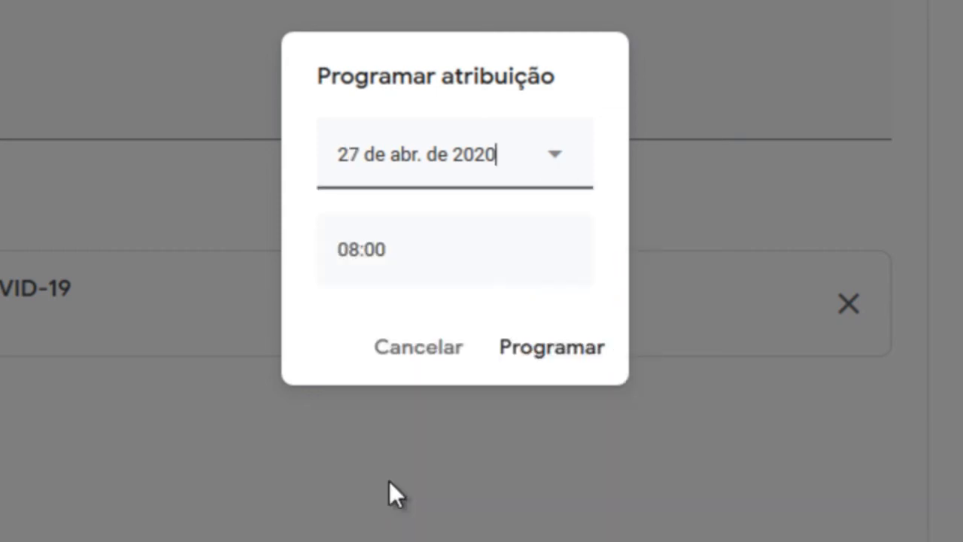
Set the scheduled time to 08:30 and confirm the scheduling of the Covid-19 assignment
click(361, 249)
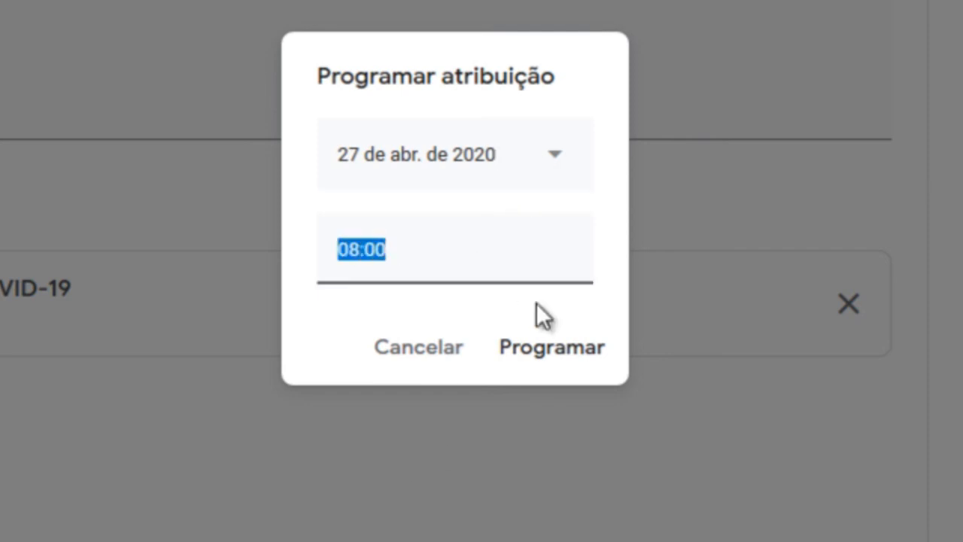
click(356, 260)
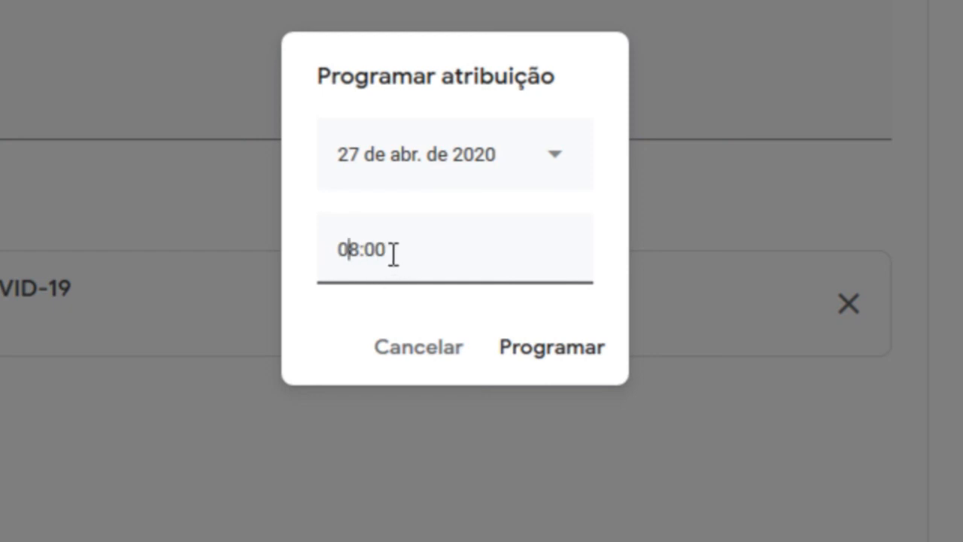
key(BackSpace)
key(BackSpace)
text(30)
click(555, 348)
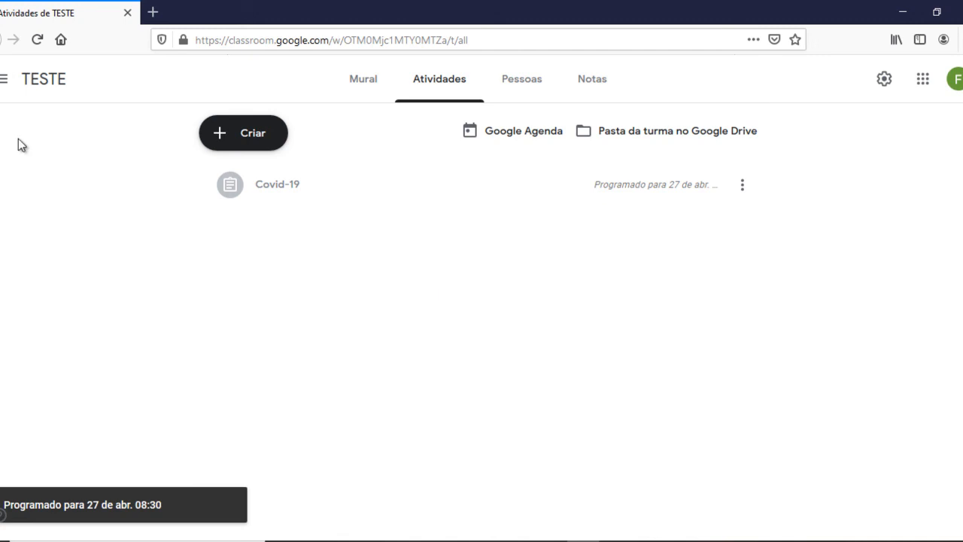
click(439, 89)
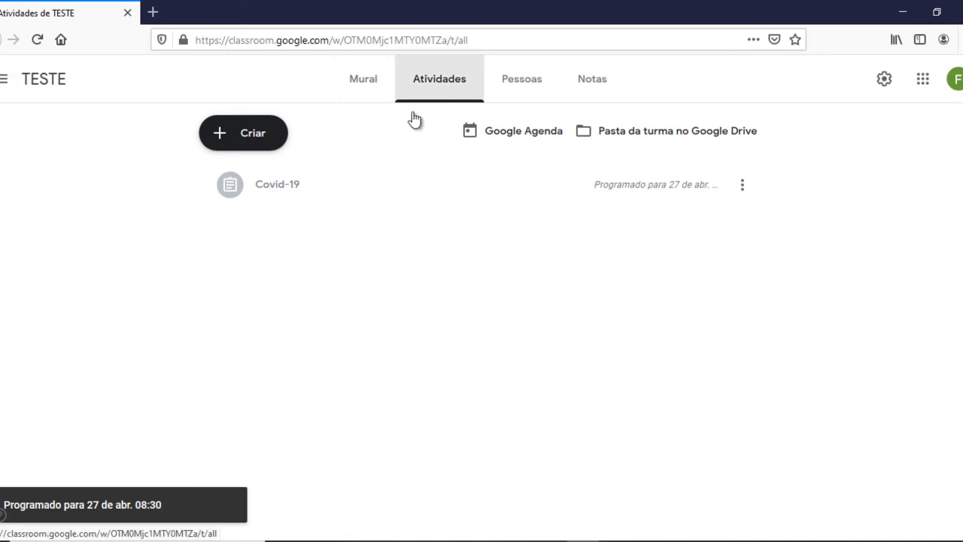